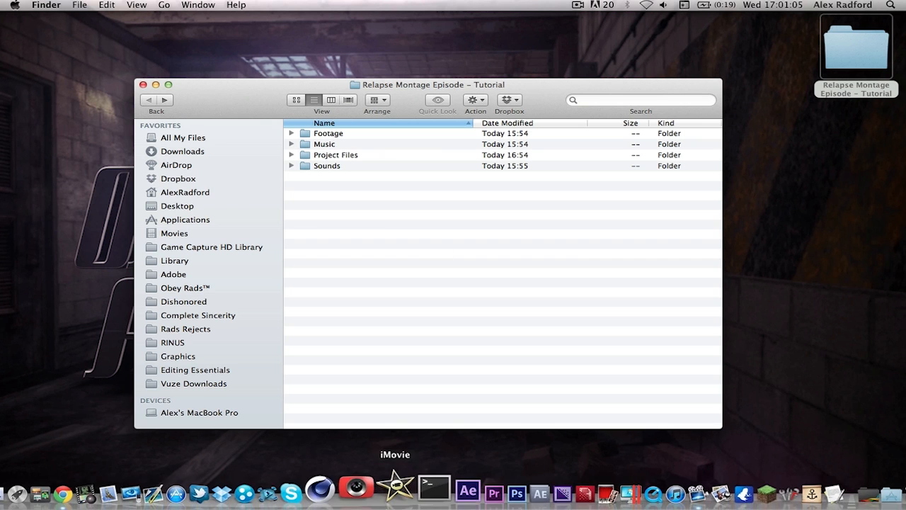
Put the Finder window away, switch to Adobe Premiere Pro CS6 and start a new project.
click(156, 85)
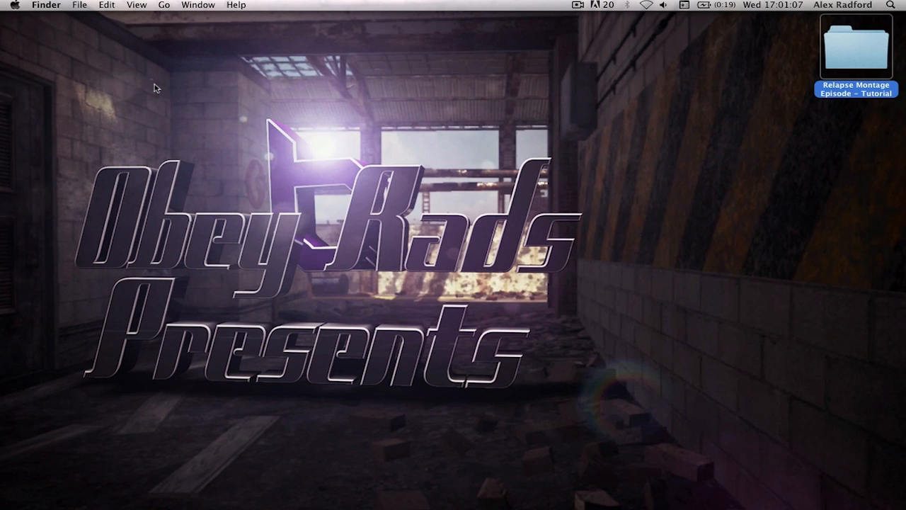
click(464, 234)
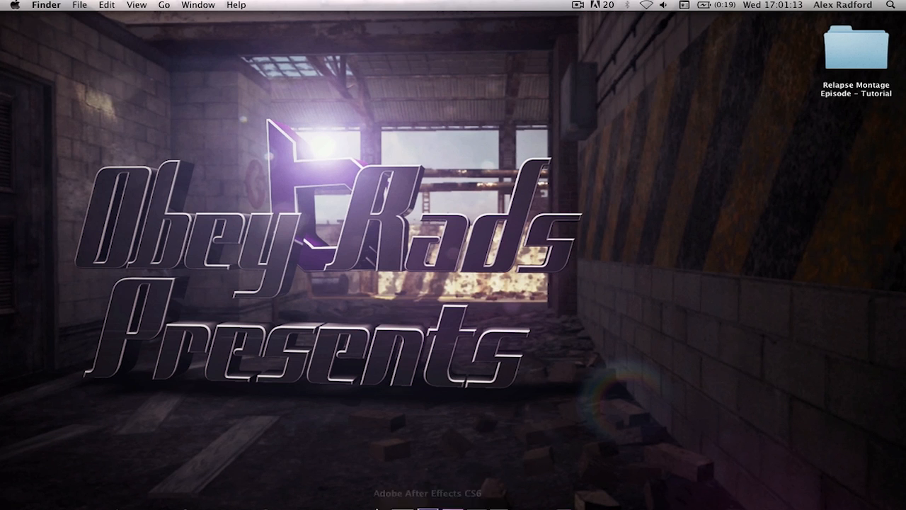
mouse_move(452, 483)
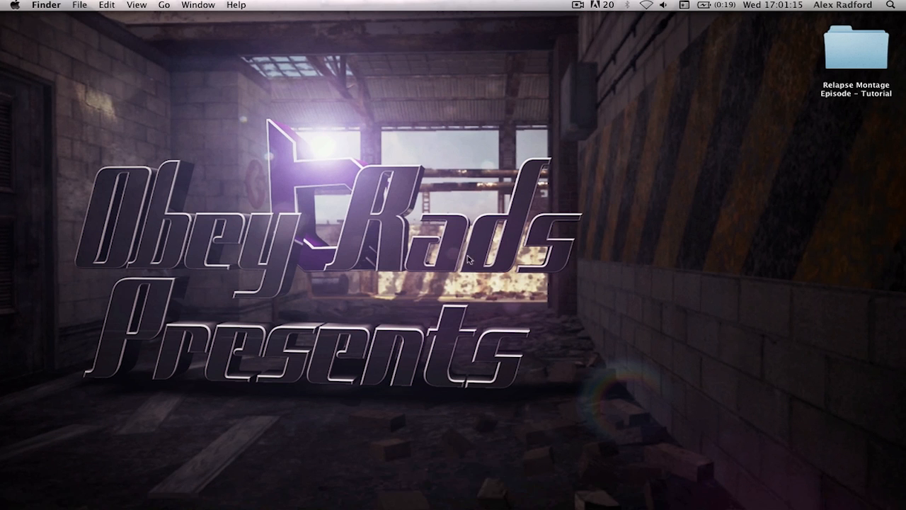
click(453, 483)
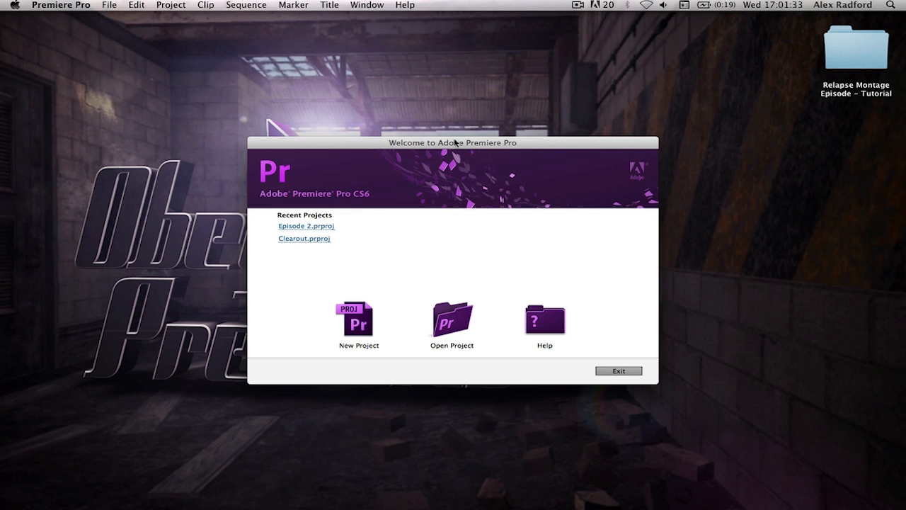
drag(455, 142, 458, 140)
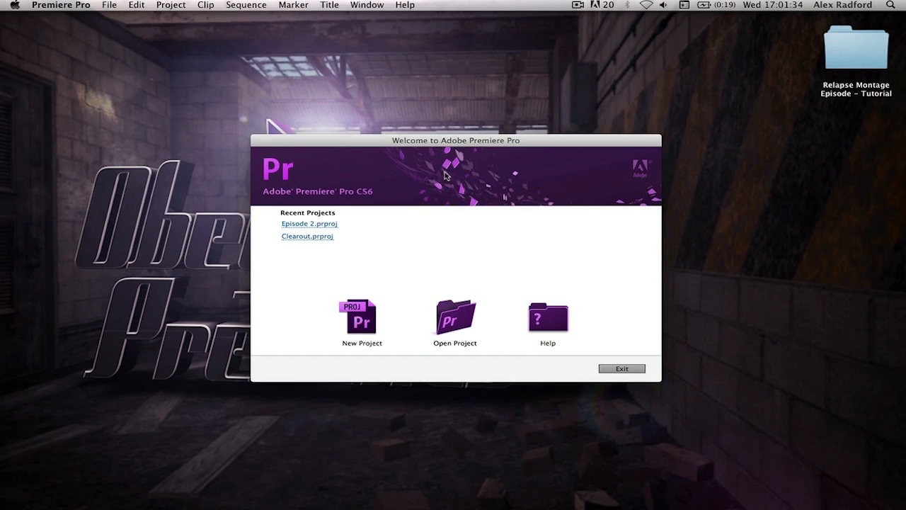
click(370, 330)
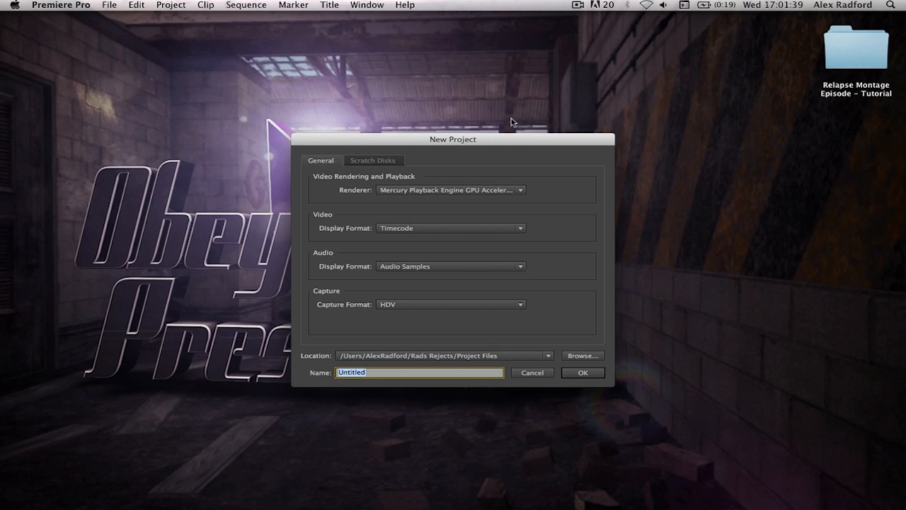
Set the project location to the Project Files folder inside Relapse Montage Episode - Tutorial on the Desktop.
click(544, 356)
click(586, 348)
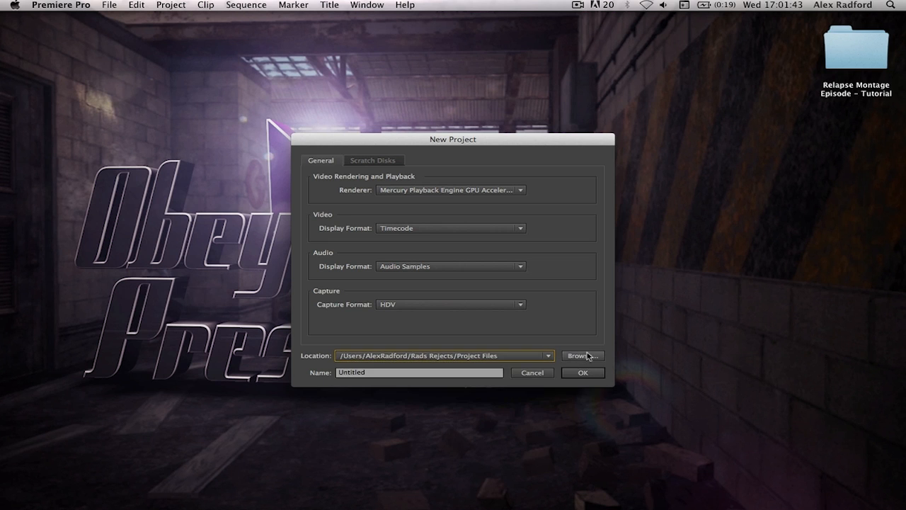
click(583, 355)
click(38, 125)
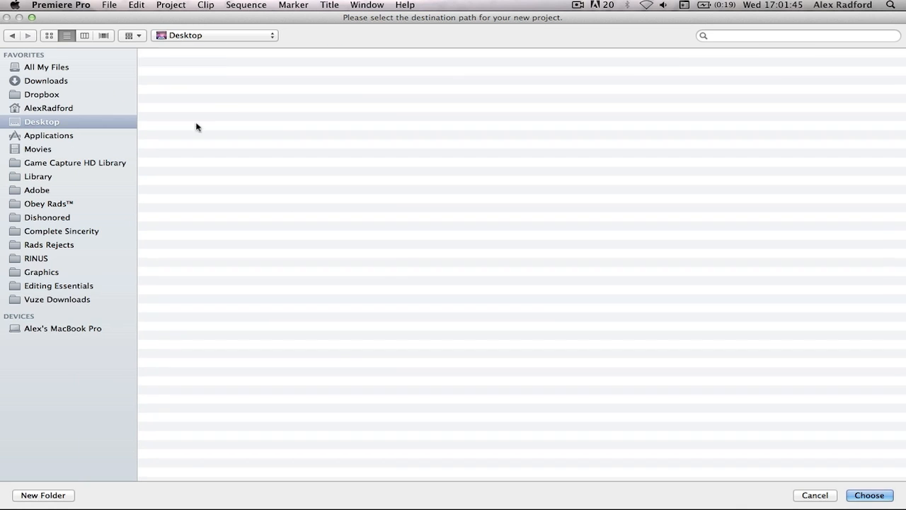
double_click(184, 71)
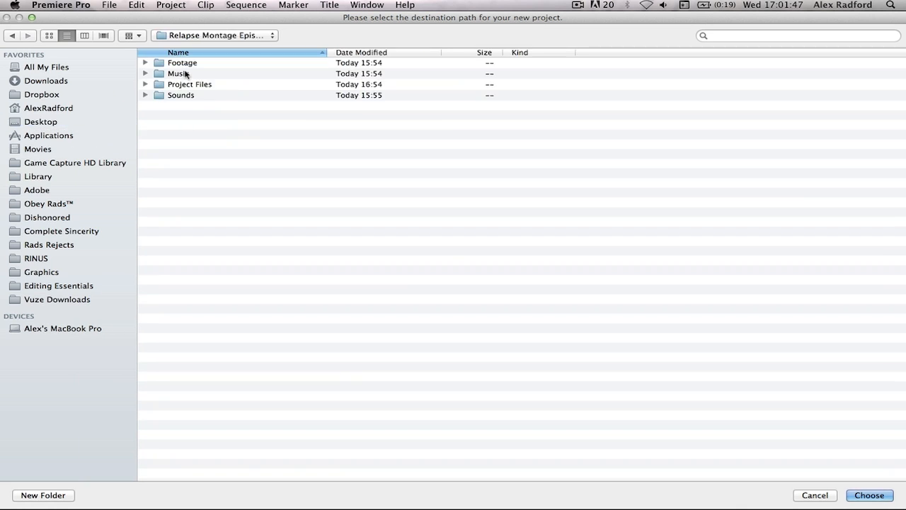
double_click(174, 83)
key(Return)
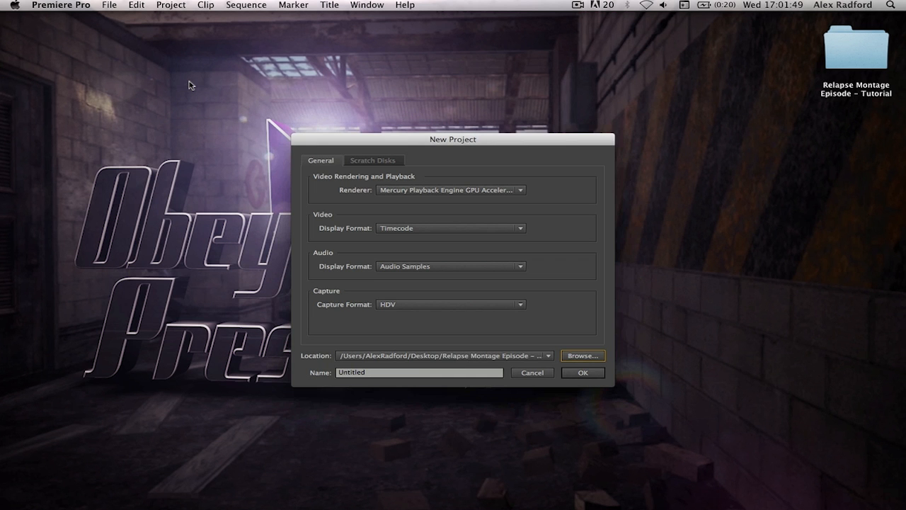
Name the new project "Relapse - Zakorak" and create it.
click(383, 373)
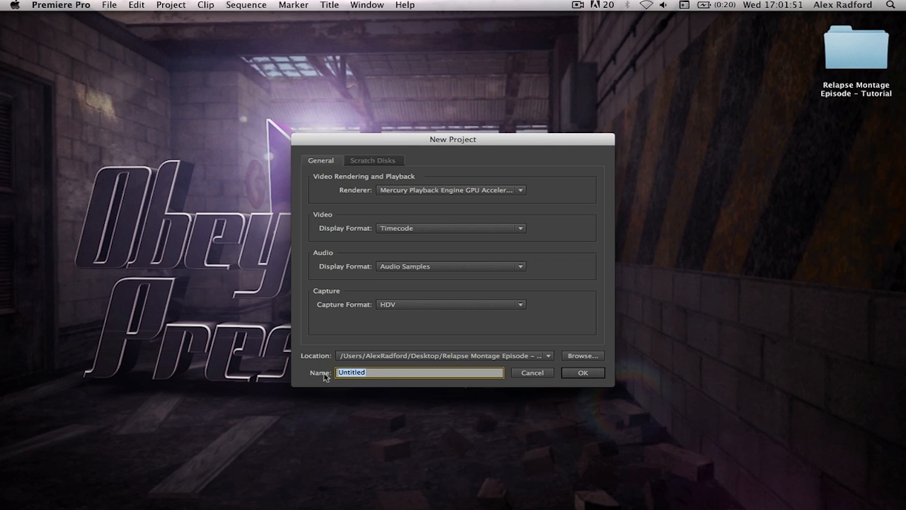
text(Relapse - Zakorak)
click(582, 373)
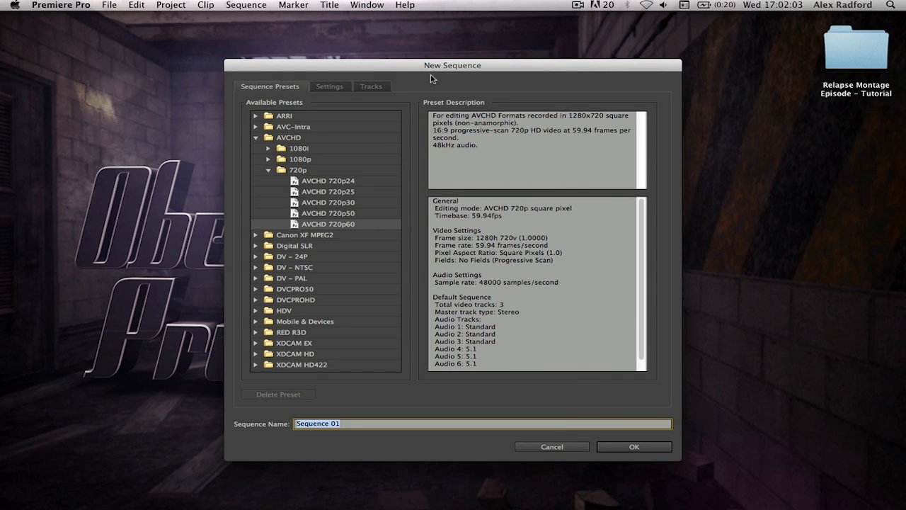
Choose the AVCHD 720p60 preset from the AVCHD 720p group for the new sequence.
drag(428, 68, 420, 65)
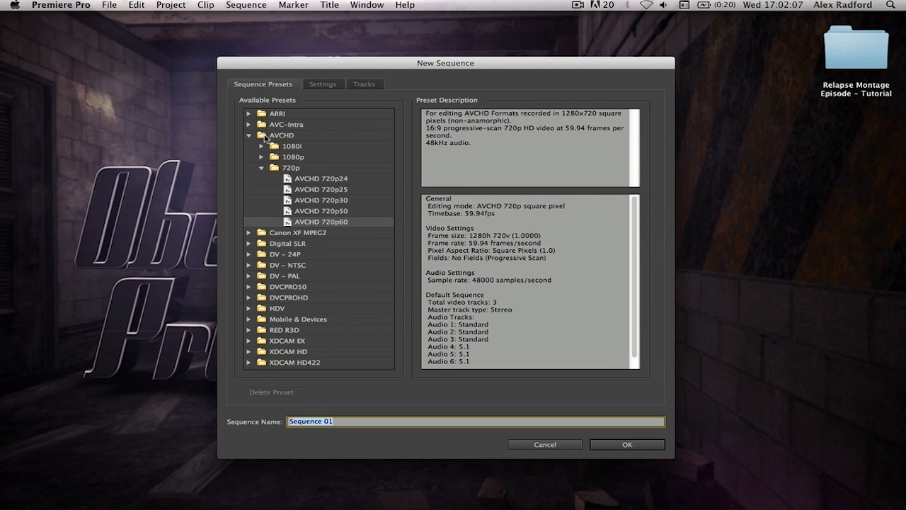
click(316, 200)
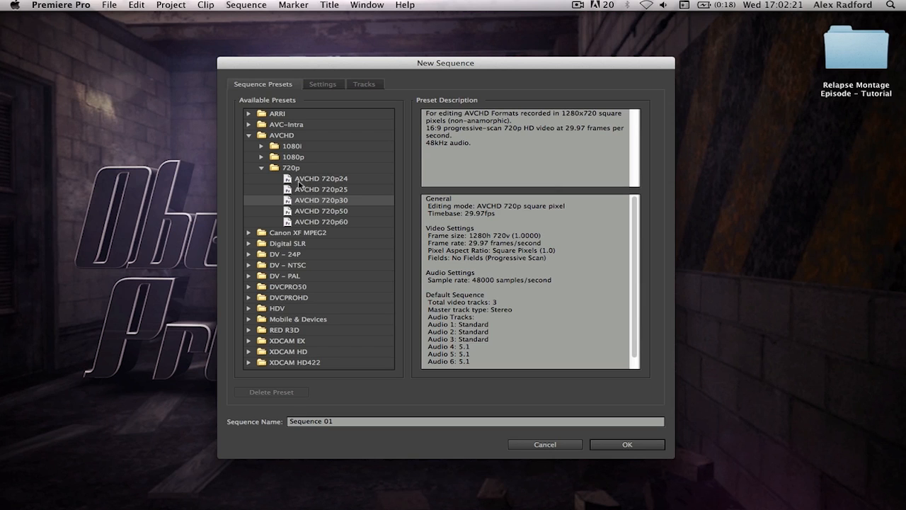
click(325, 222)
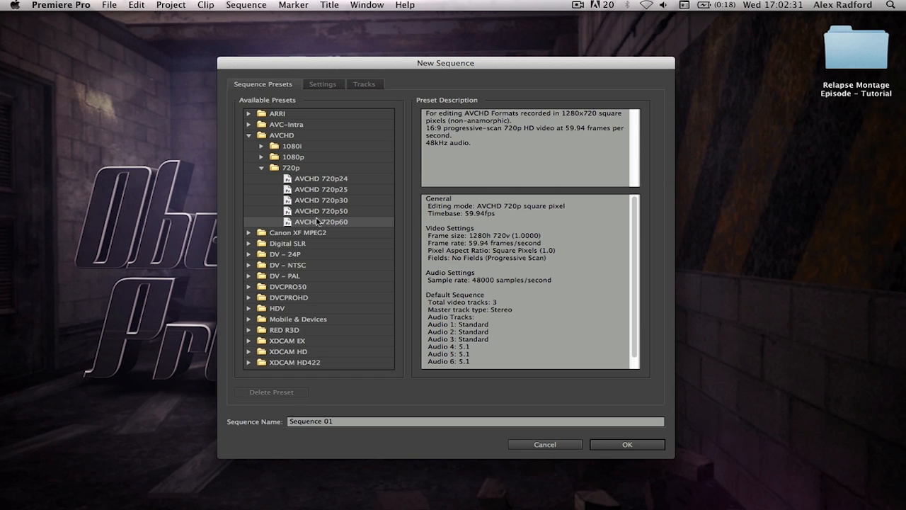
click(275, 137)
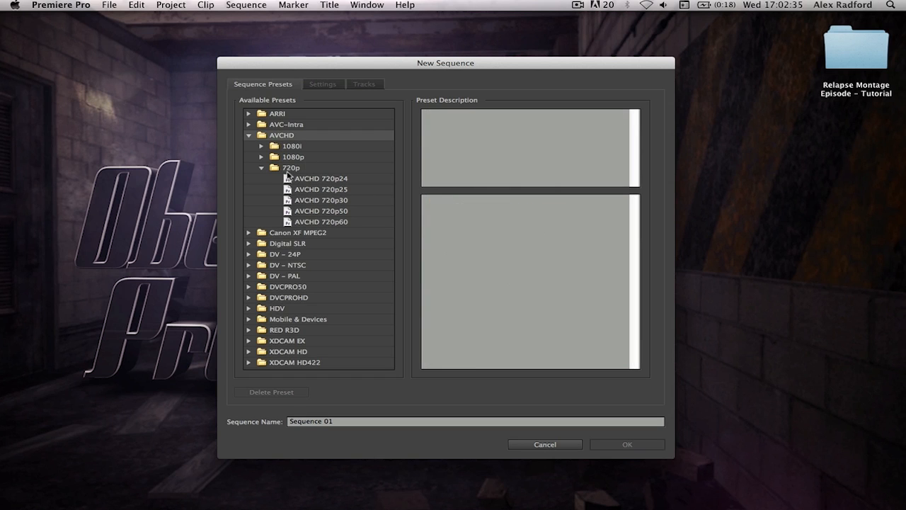
click(292, 169)
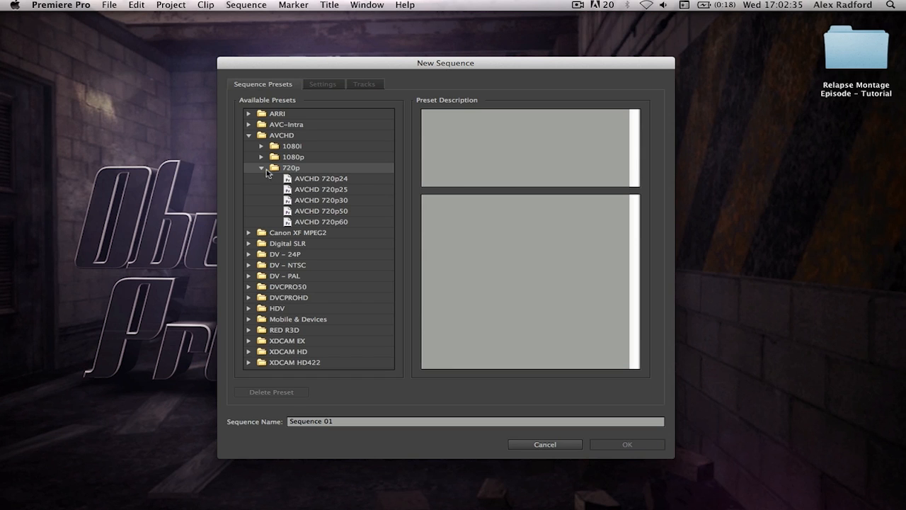
click(312, 222)
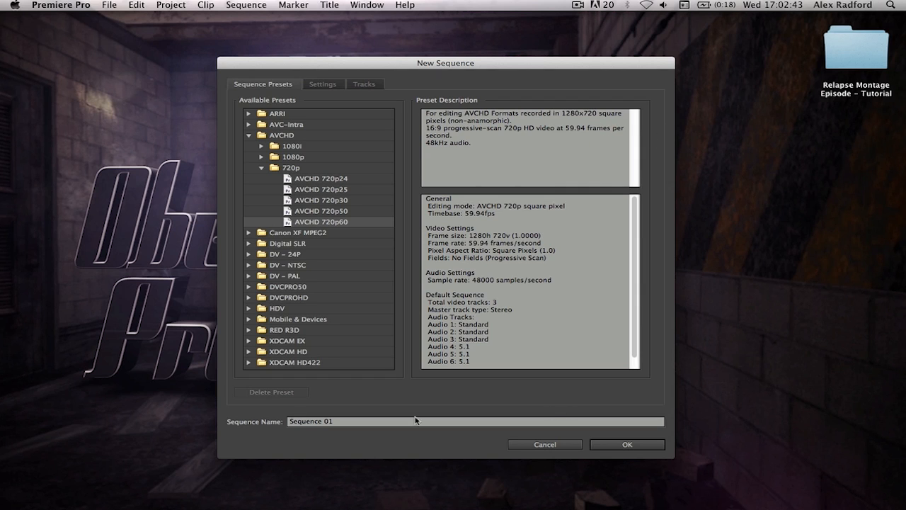
Name the sequence "Relapse" and create it.
click(307, 423)
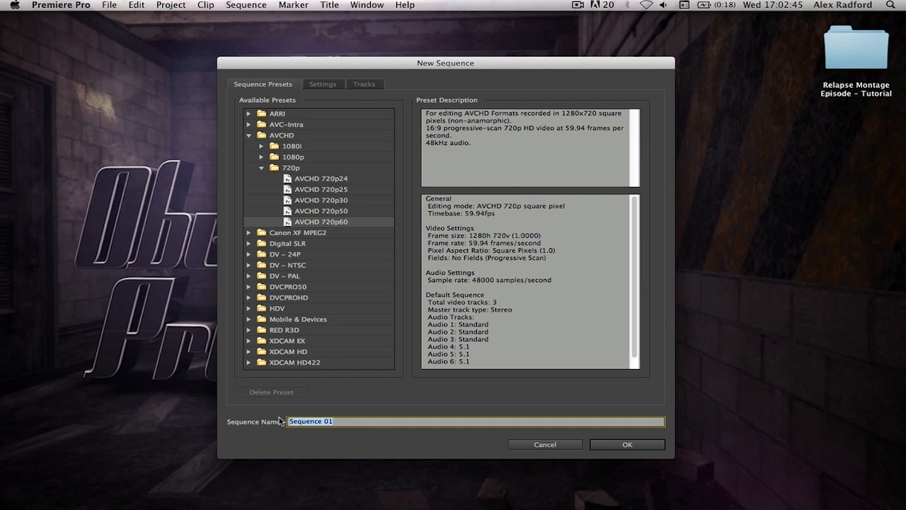
text(Relapse)
click(637, 445)
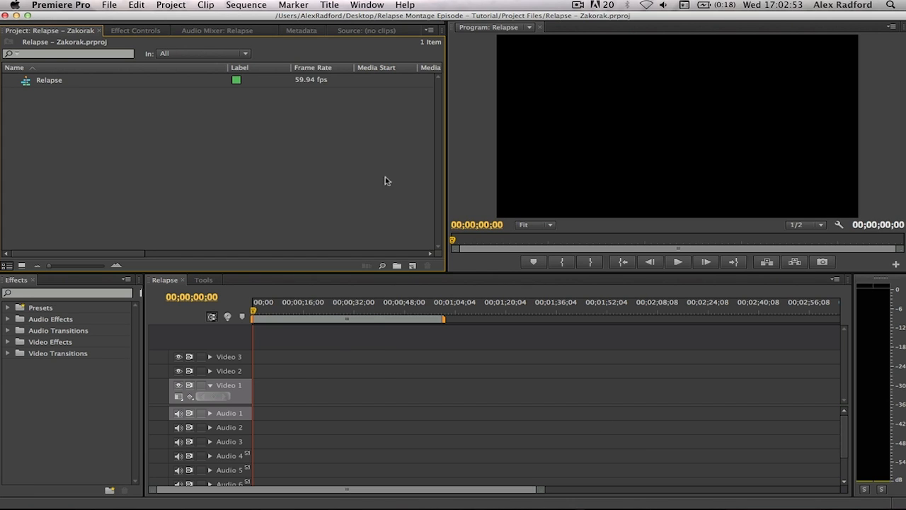
click(359, 4)
mouse_move(382, 26)
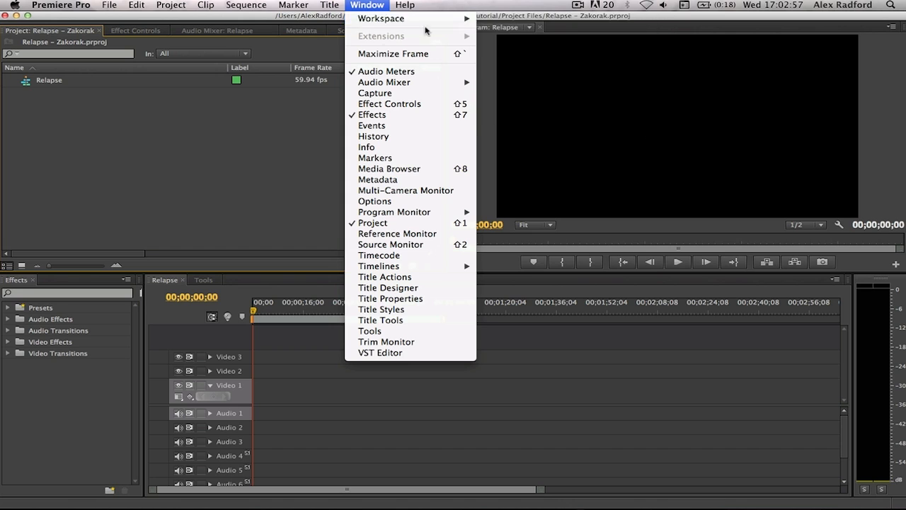
click(219, 139)
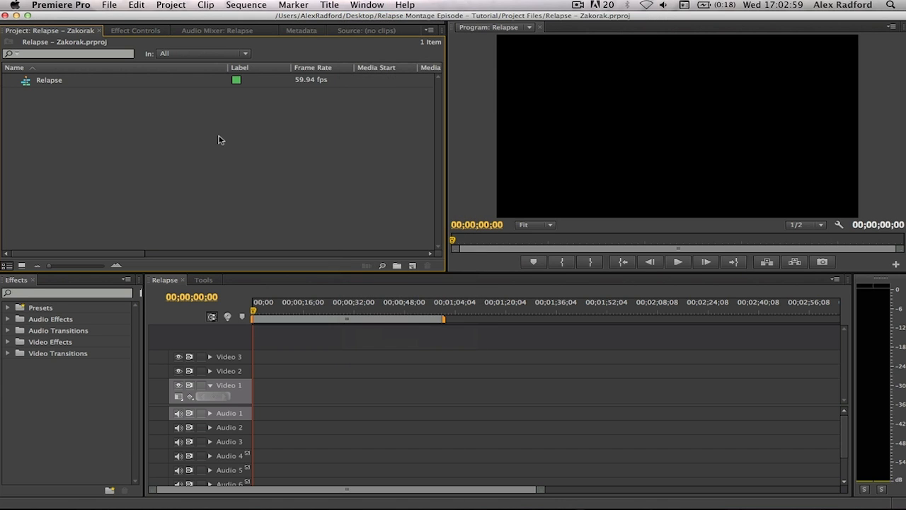
click(368, 4)
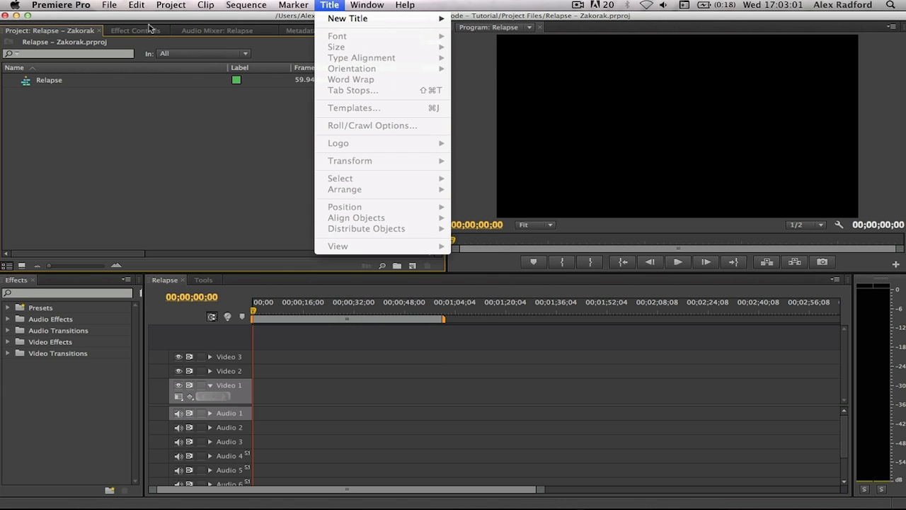
click(44, 36)
mouse_move(44, 35)
mouse_down()
mouse_move(14, 33)
mouse_move(129, 36)
mouse_move(35, 34)
mouse_up()
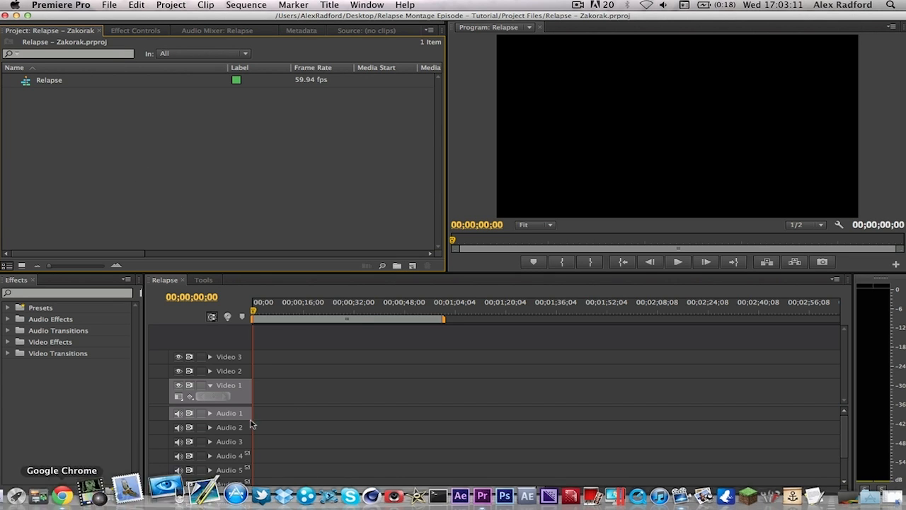
Switch to Finder, import the Footage folder from Relapse Montage Episode - Tutorial into the Premiere Pro project, and check its clips.
click(26, 492)
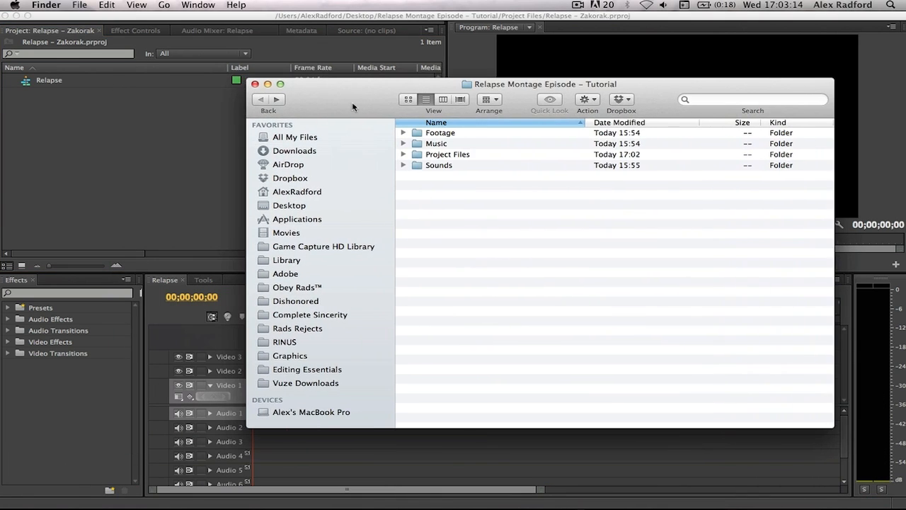
drag(354, 107, 345, 105)
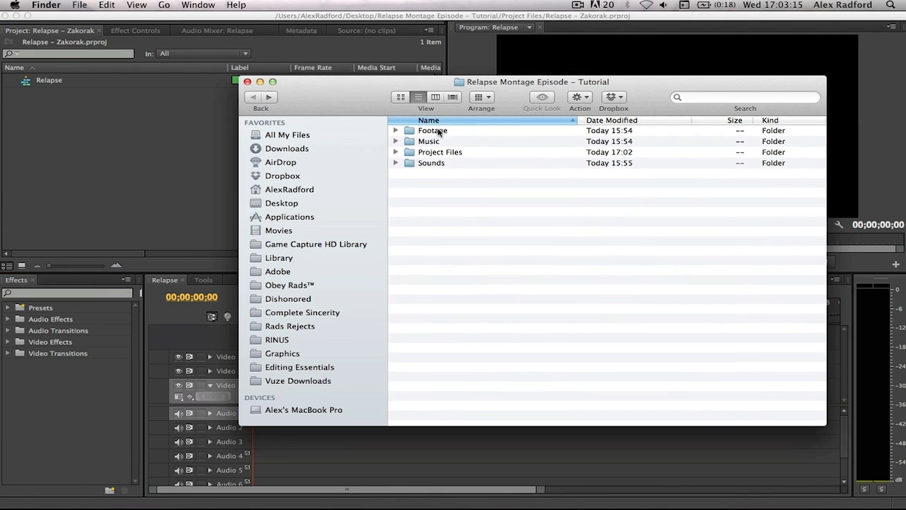
drag(438, 132, 112, 106)
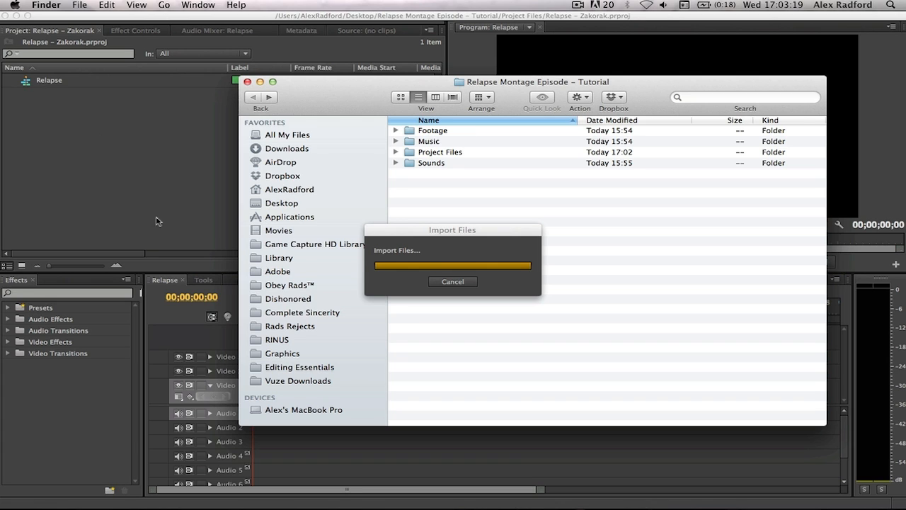
click(69, 125)
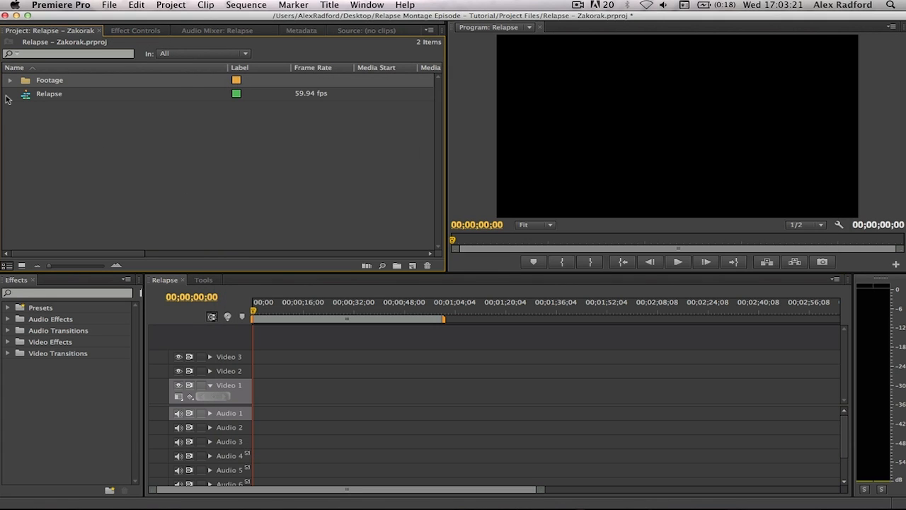
click(9, 84)
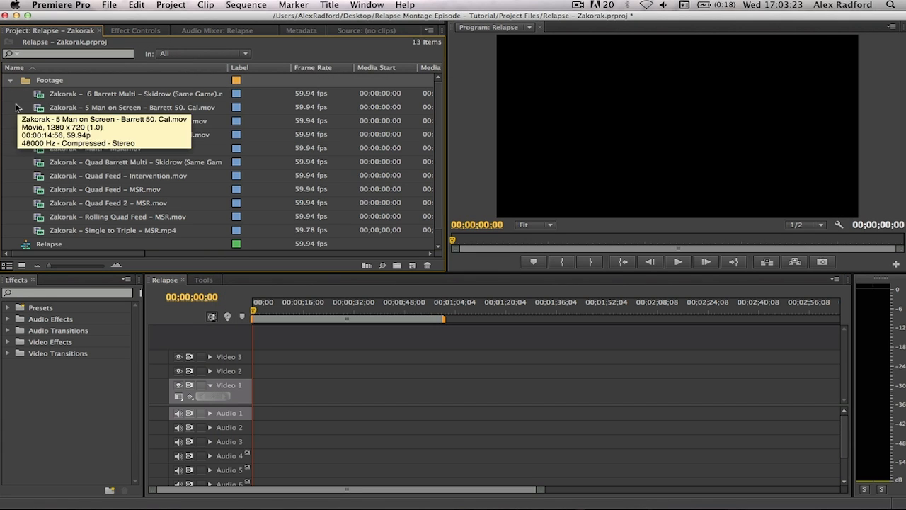
click(10, 81)
Import the Music folder from the Finder window into the Premiere Pro project.
click(25, 493)
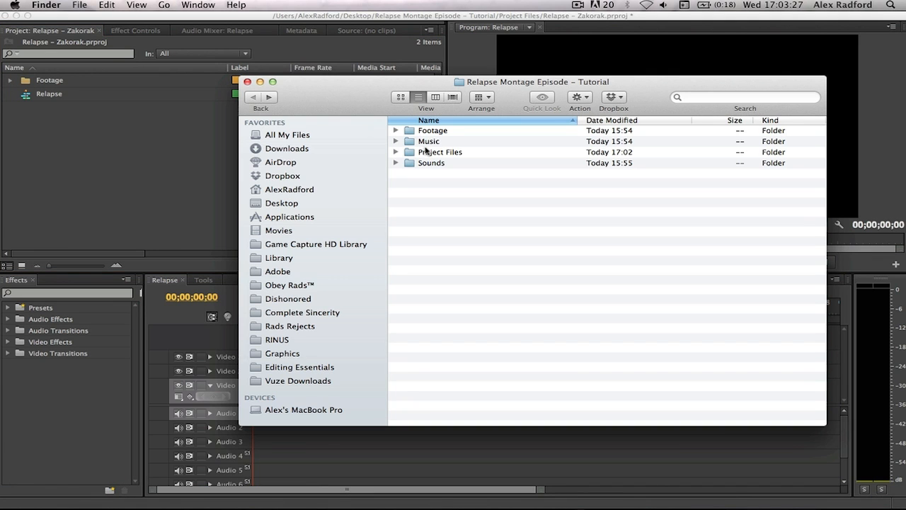
click(448, 155)
click(444, 171)
click(439, 155)
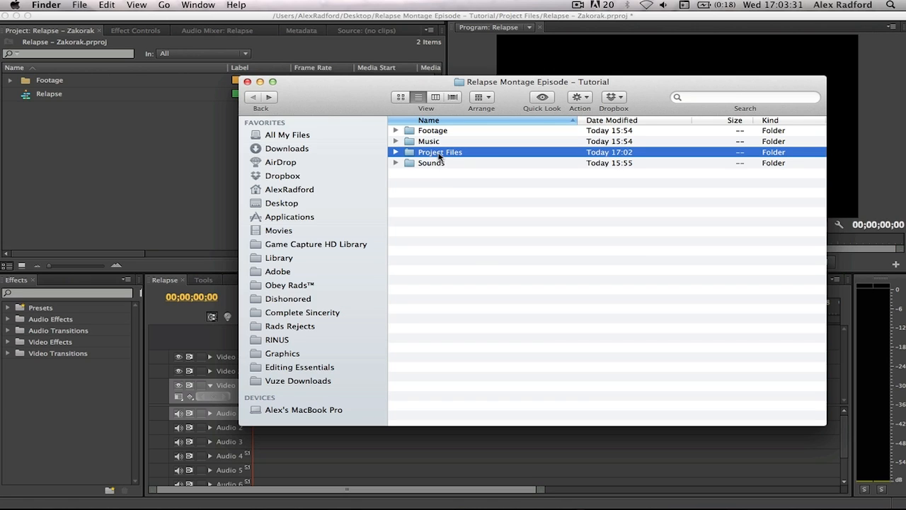
click(474, 264)
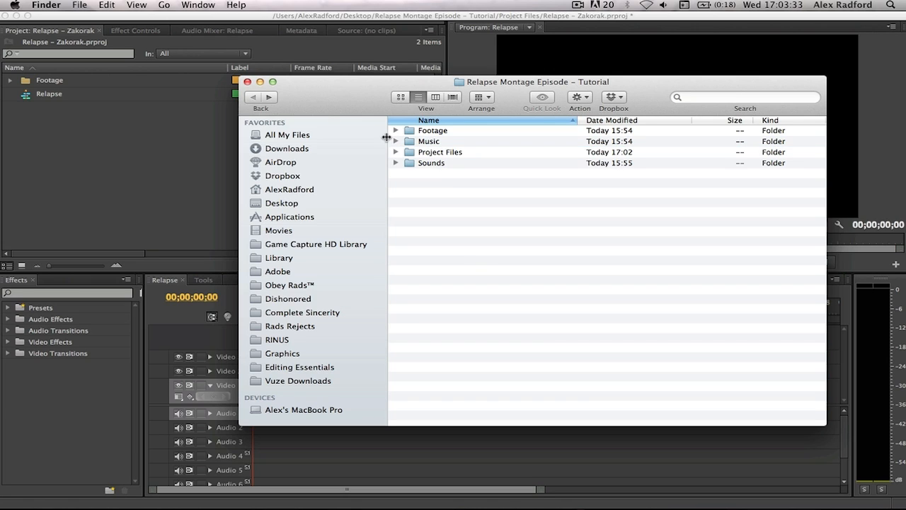
drag(416, 143, 152, 126)
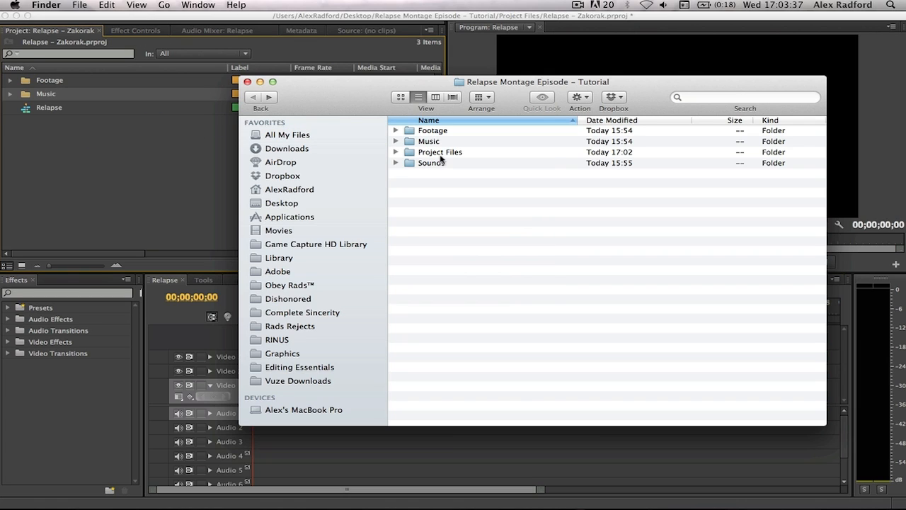
Import the Sounds folder from Finder into the project and return to Premiere Pro.
drag(415, 163, 118, 166)
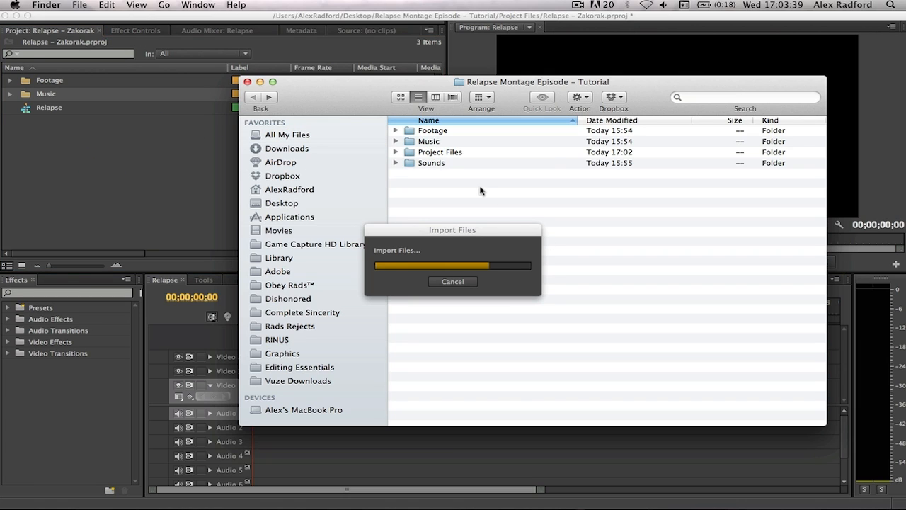
click(260, 82)
click(141, 166)
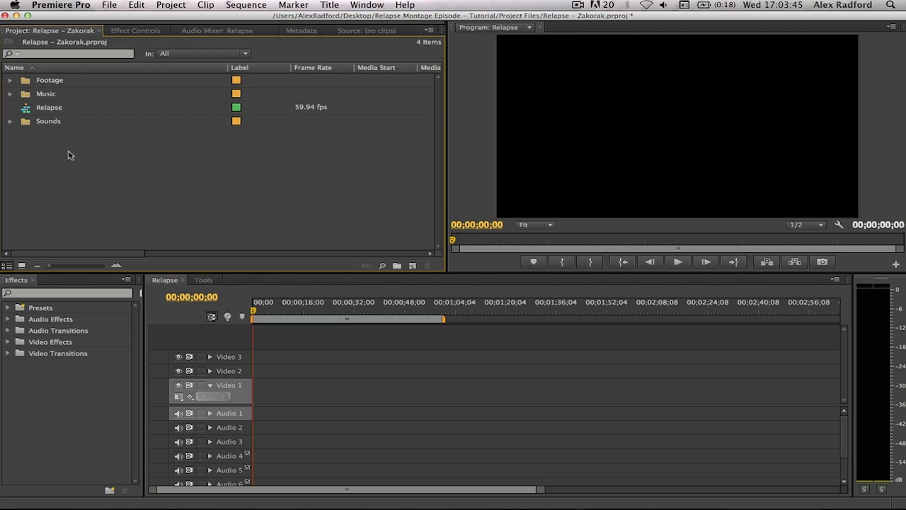
Expand the Audio 1 and Audio 2 tracks in the Relapse timeline.
click(210, 413)
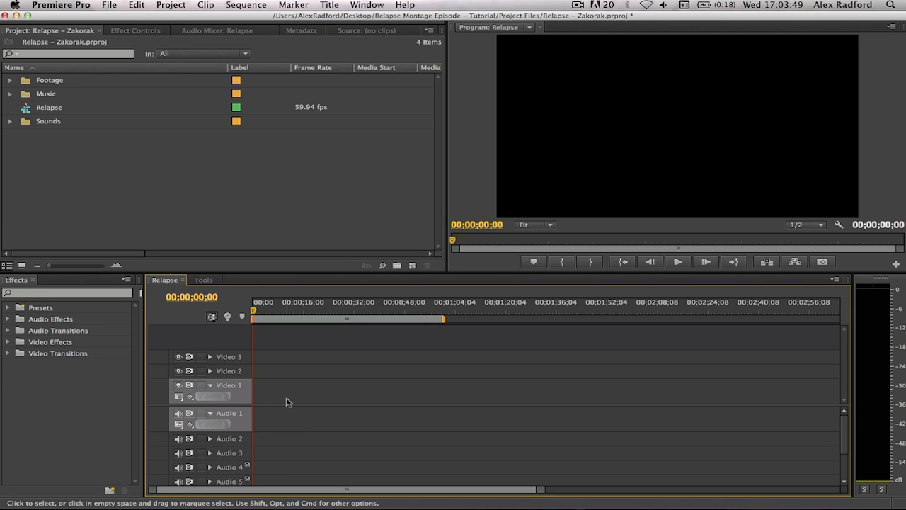
click(209, 413)
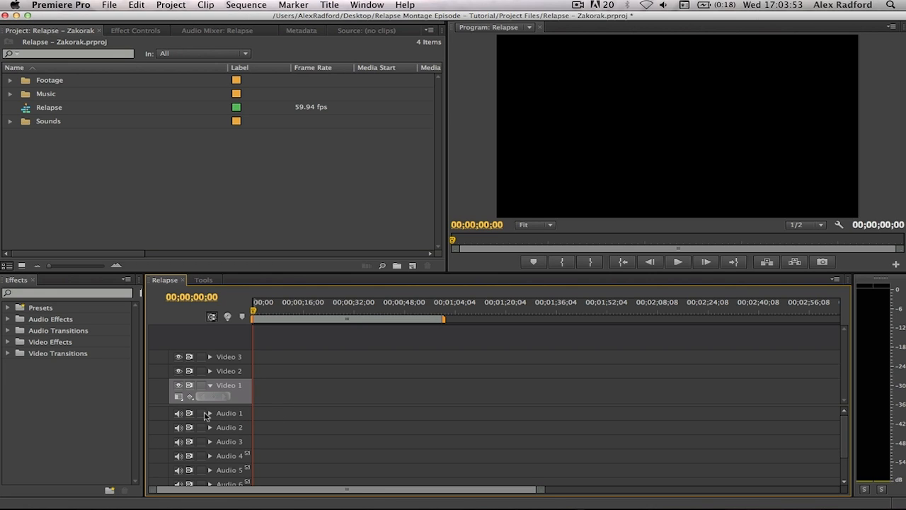
click(210, 413)
click(209, 413)
click(209, 413)
click(209, 438)
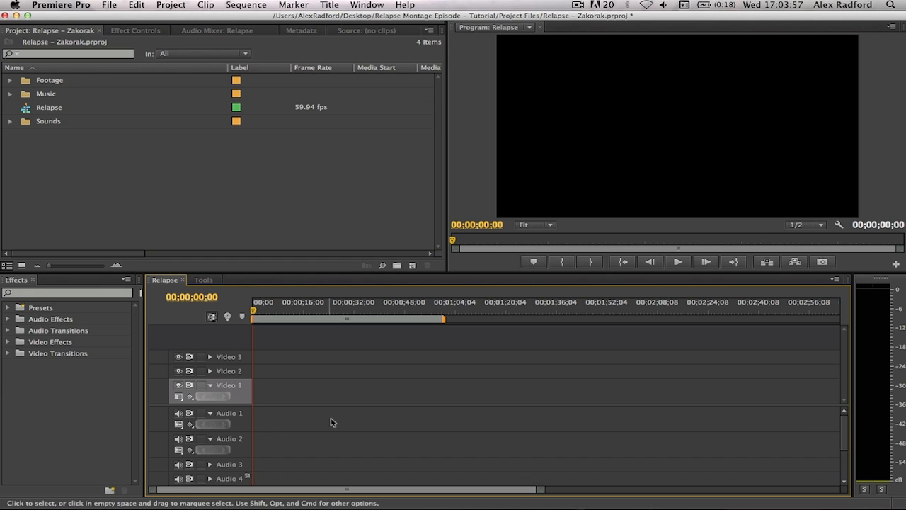
scroll(250, 417, up, 1)
click(237, 424)
click(237, 424)
Switch to Finder, search for "Rads Introduction" and import Obey Rads Introduction.mp4 into the Premiere Pro project.
mouse_move(117, 504)
click(19, 488)
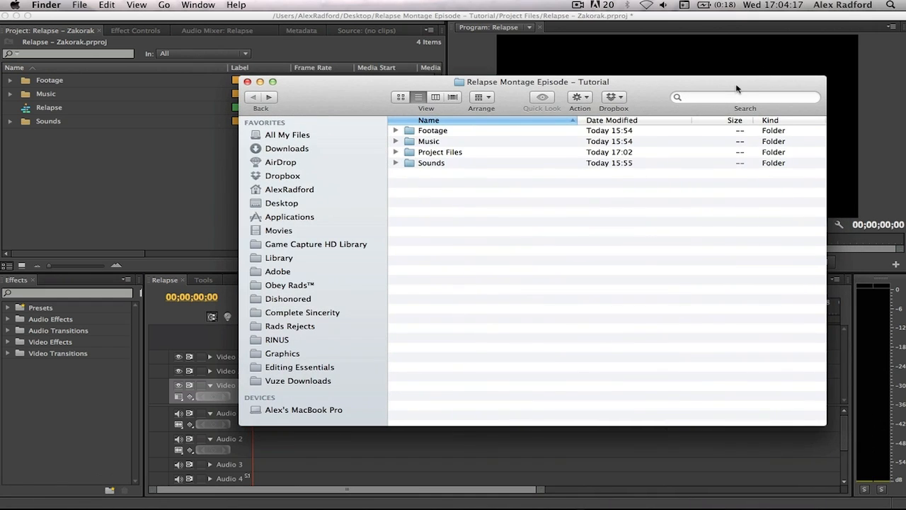
click(727, 97)
text(Rads)
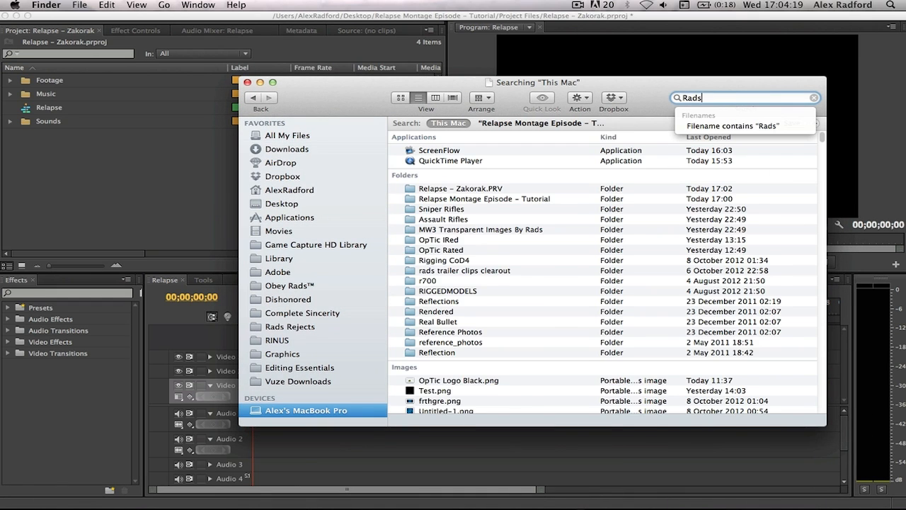
text( Introduction)
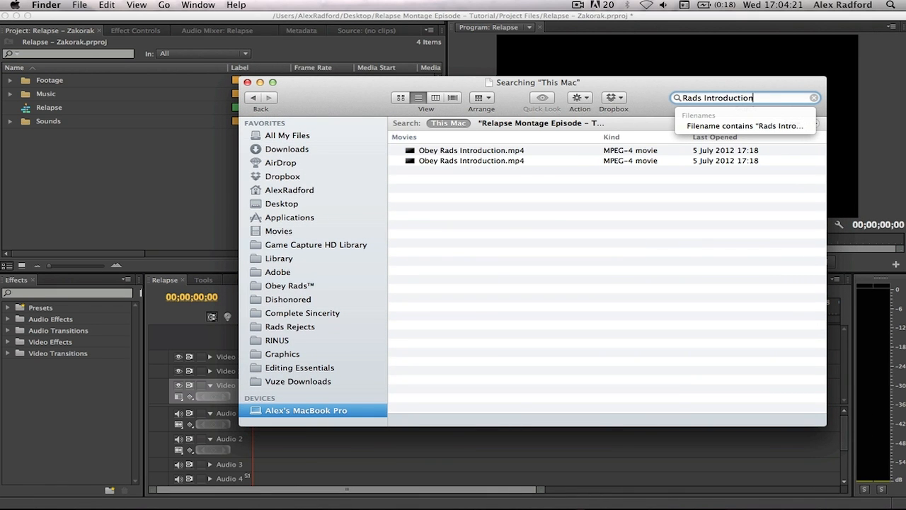
drag(461, 150, 138, 166)
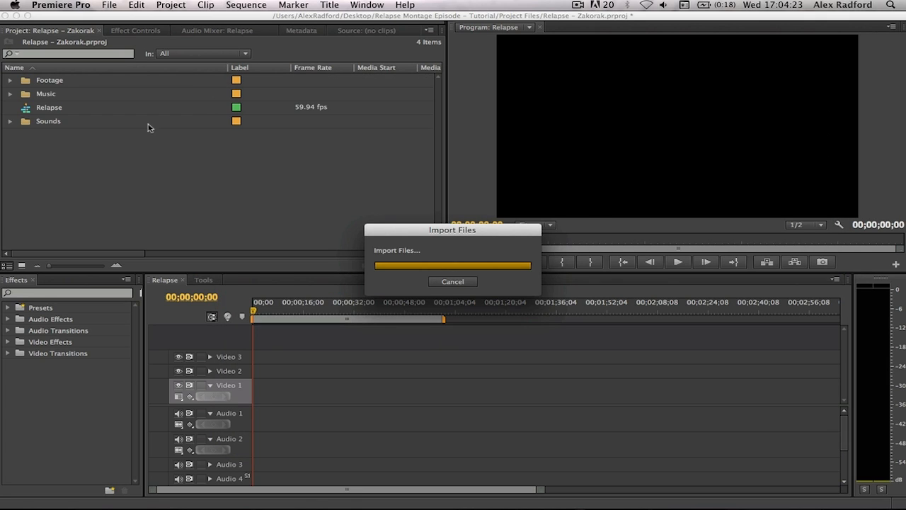
Place Obey Rads Introduction.mp4 at the start of Video 1, keeping the existing sequence settings, and play it back.
drag(27, 110, 255, 388)
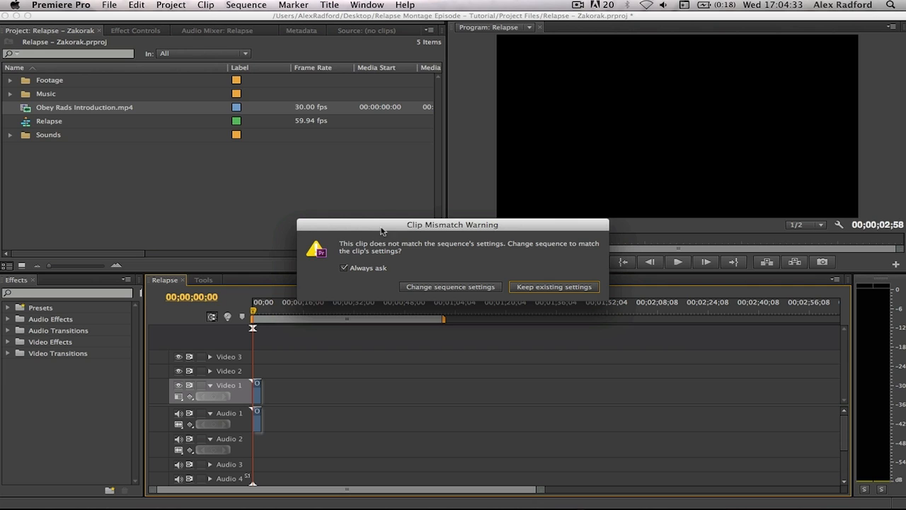
click(540, 287)
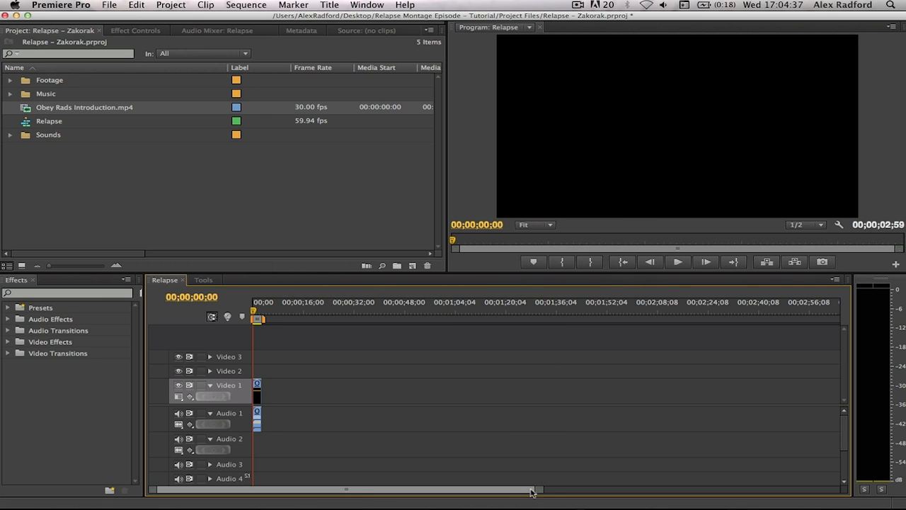
drag(538, 490, 404, 489)
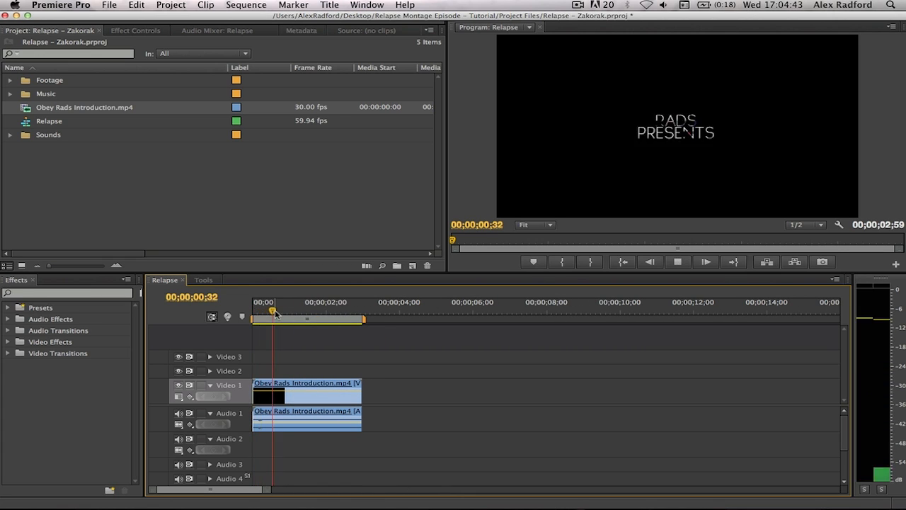
key(space)
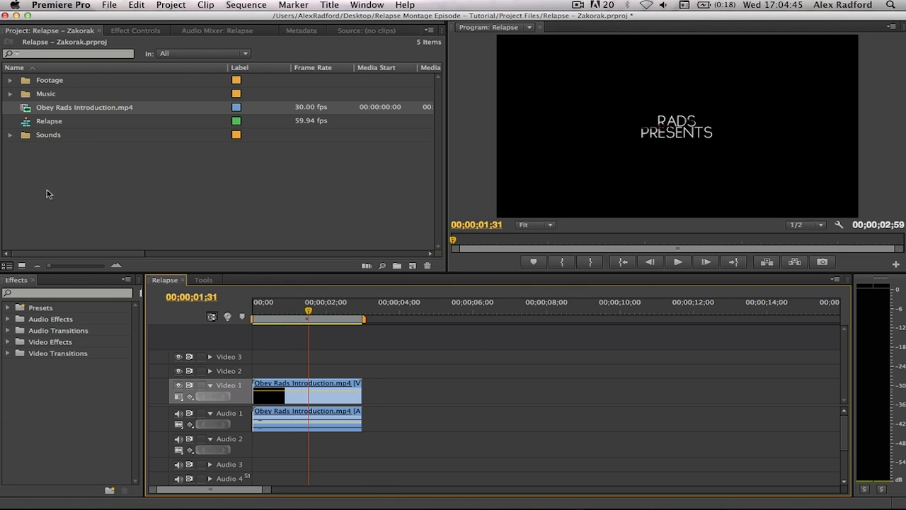
Trim the end of the intro clip to about 00;00;02;23.
click(9, 353)
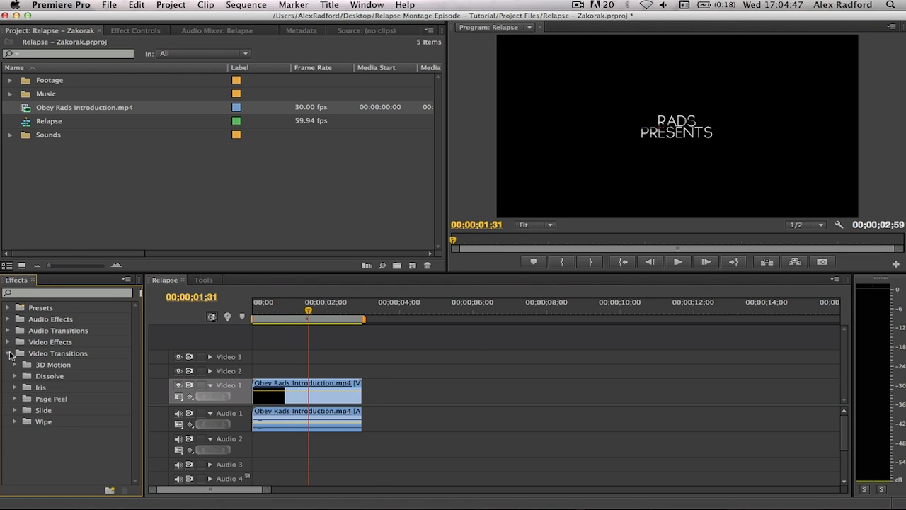
click(6, 354)
mouse_move(310, 312)
mouse_down()
mouse_move(368, 315)
mouse_move(273, 315)
mouse_move(304, 315)
mouse_up()
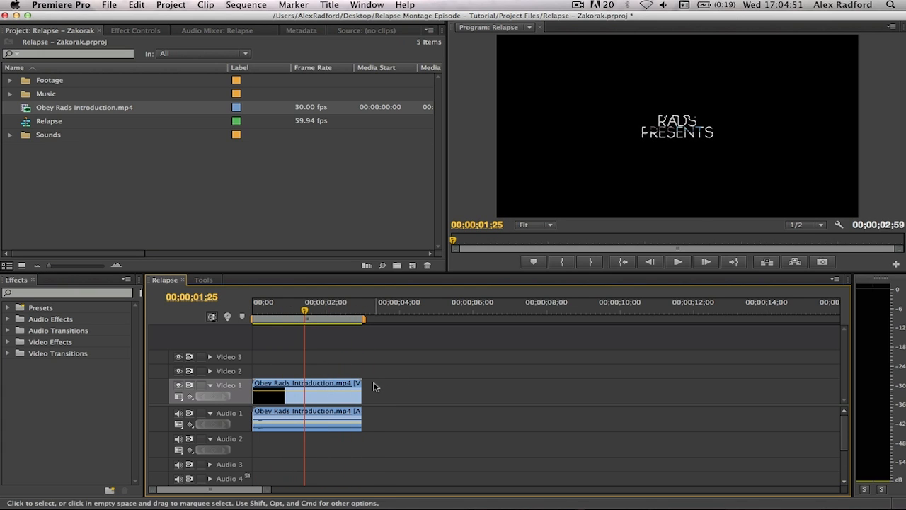
drag(360, 384, 341, 384)
mouse_move(326, 312)
mouse_down()
mouse_move(339, 312)
mouse_move(253, 311)
mouse_move(309, 312)
mouse_up()
click(317, 417)
click(357, 430)
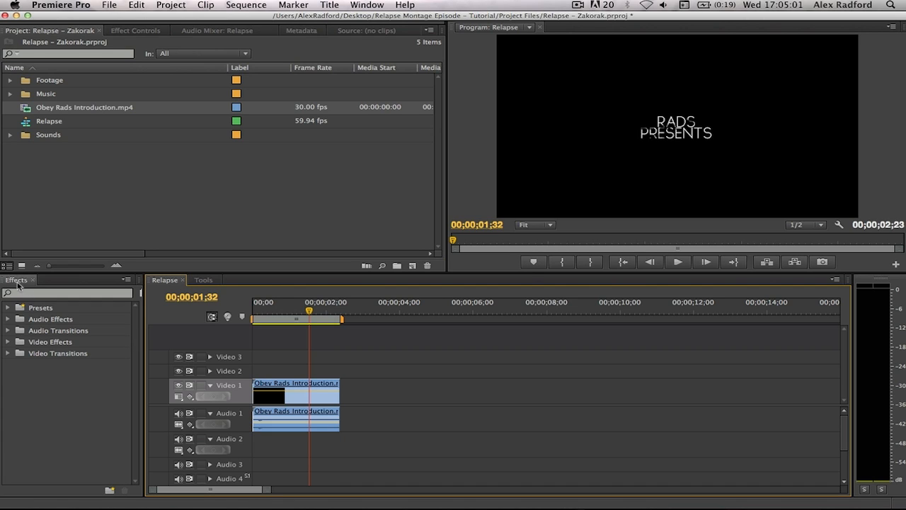
Add a Dip to Black transition at the end of the intro video and extend its start back to about 00;00;01;40.
click(9, 353)
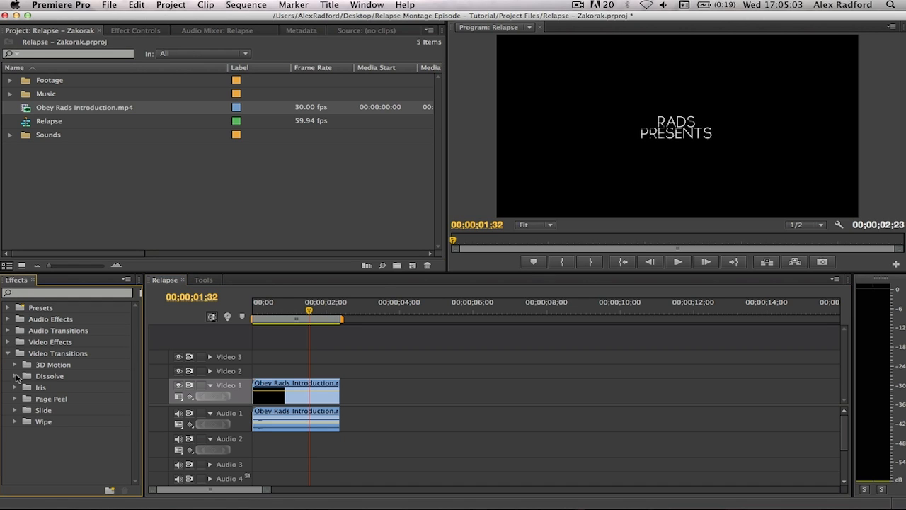
click(15, 376)
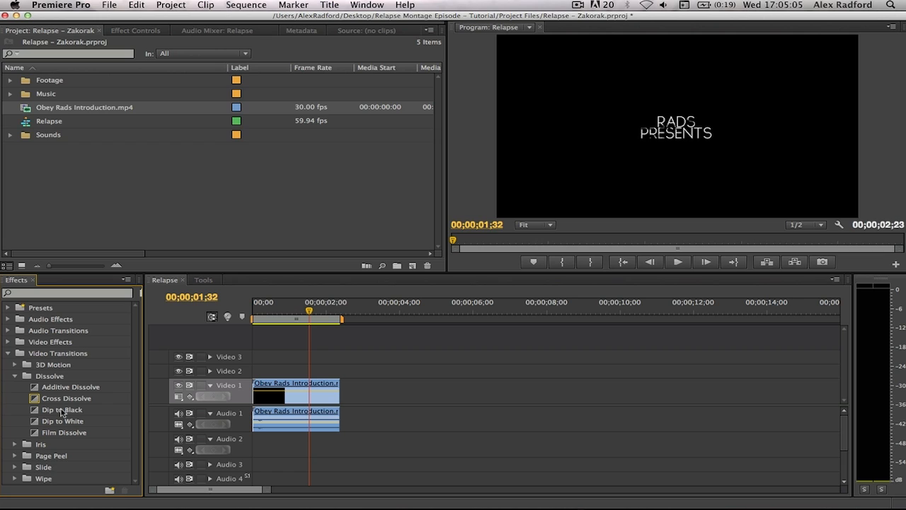
drag(62, 413, 339, 385)
drag(310, 315, 330, 318)
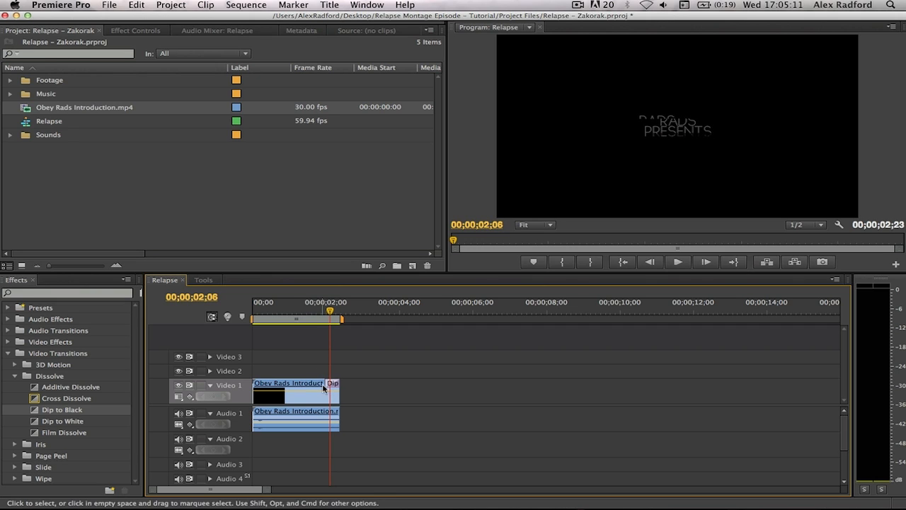
mouse_move(324, 386)
mouse_down()
mouse_move(307, 386)
mouse_move(313, 381)
mouse_up()
click(313, 311)
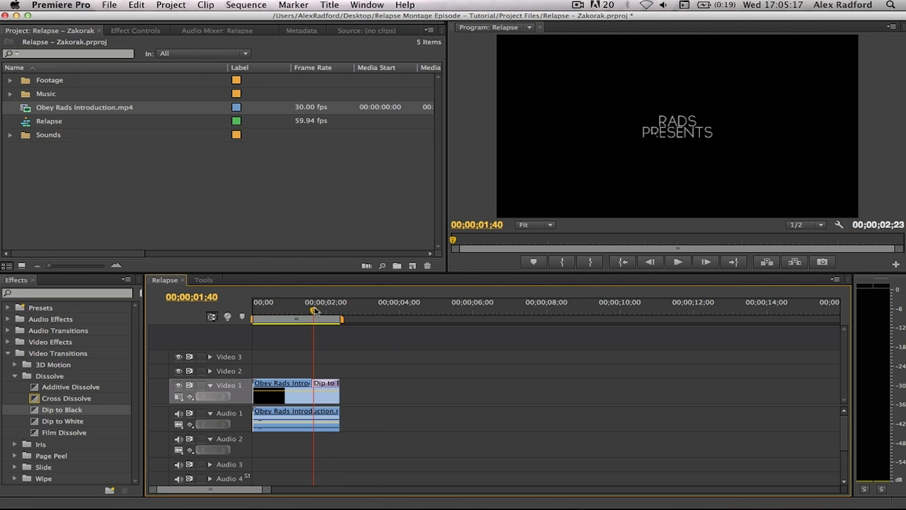
drag(313, 310, 244, 313)
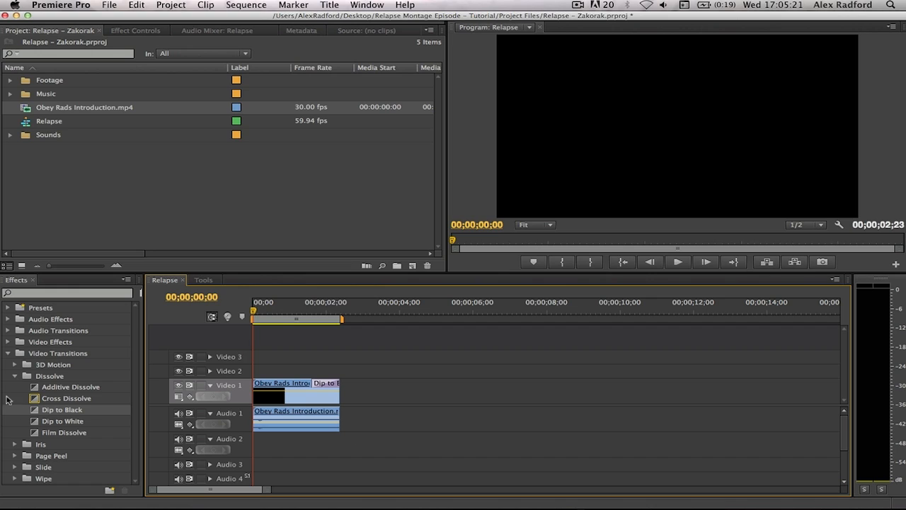
Add an Exponential Fade to the end of the intro's audio and lengthen it to about 00;00;01;00.
click(14, 375)
click(8, 352)
click(8, 330)
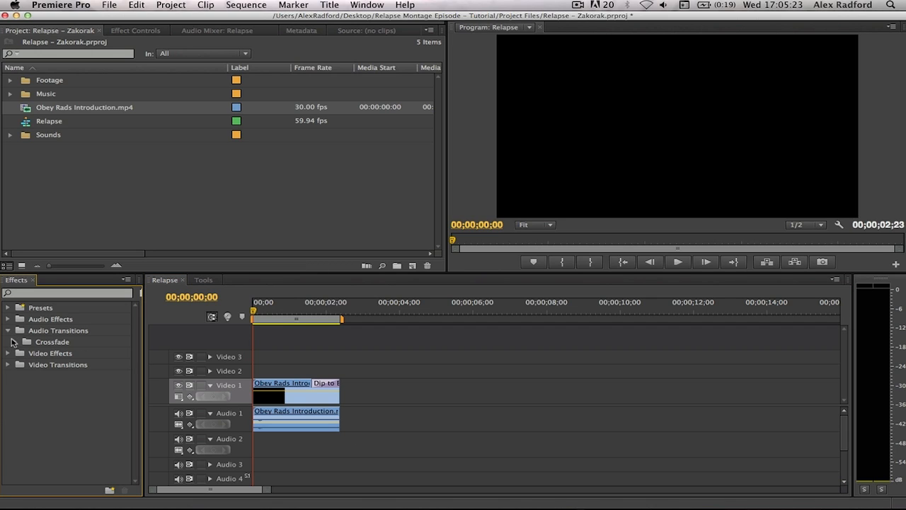
click(15, 341)
drag(65, 376, 311, 414)
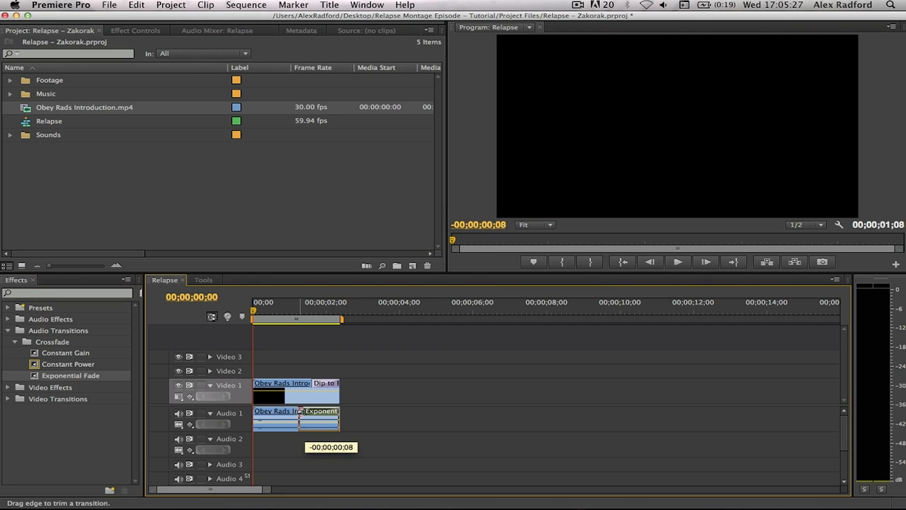
click(8, 354)
click(14, 343)
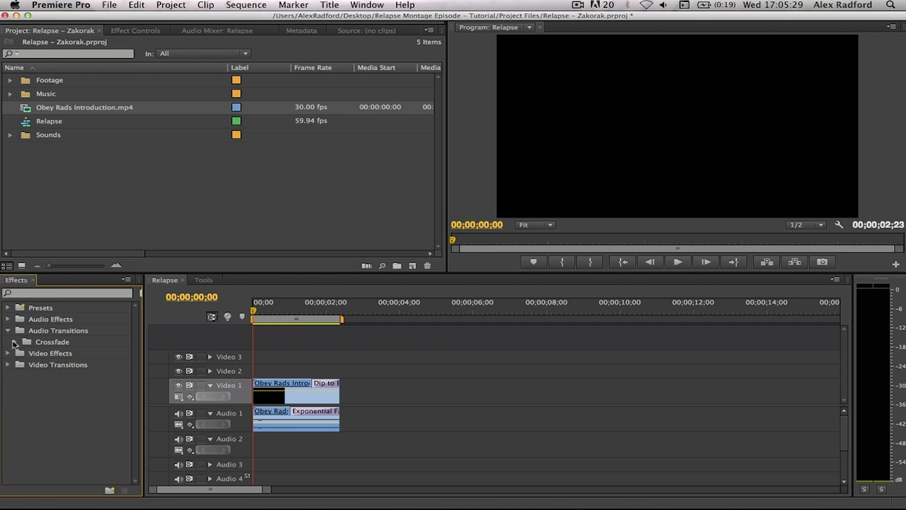
click(5, 330)
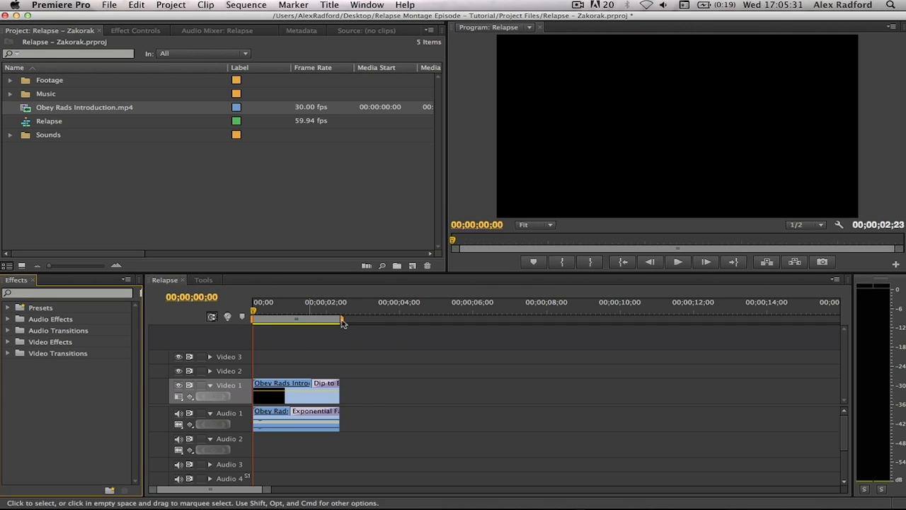
Place Allies Aside – Origins.m4a from the Music folder on Audio 2, overlapping the intro's end, and play back the overlap.
click(67, 168)
click(10, 93)
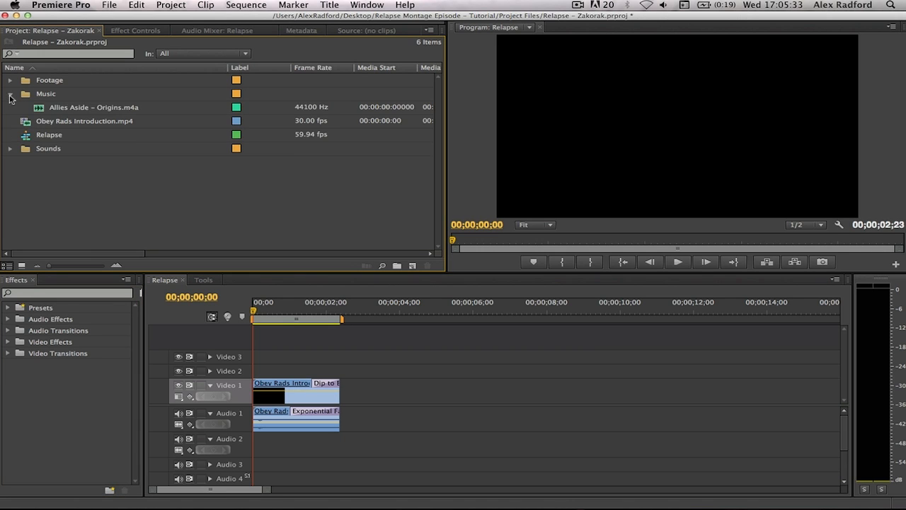
drag(48, 108, 328, 446)
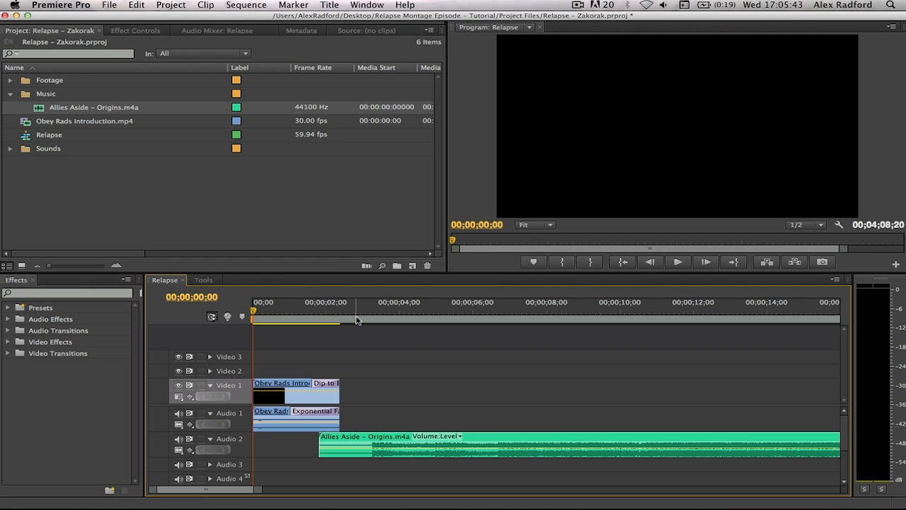
click(356, 320)
key(space)
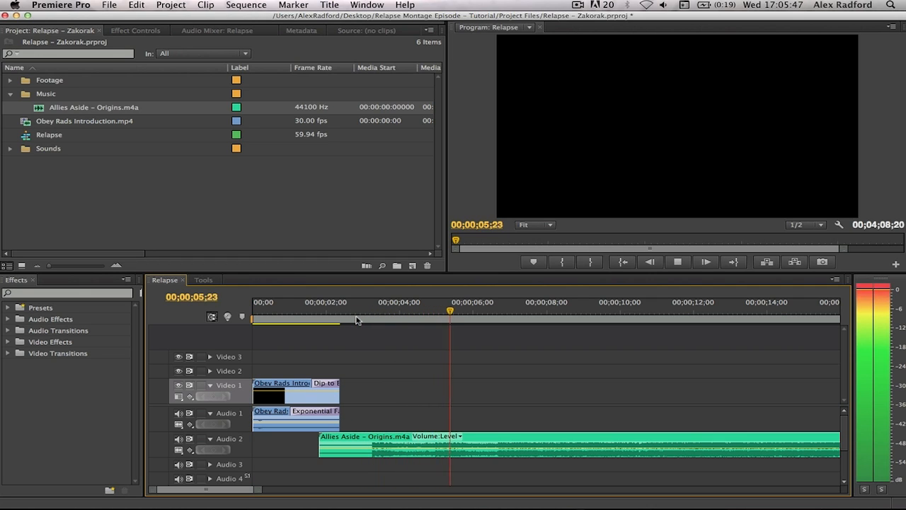
click(356, 320)
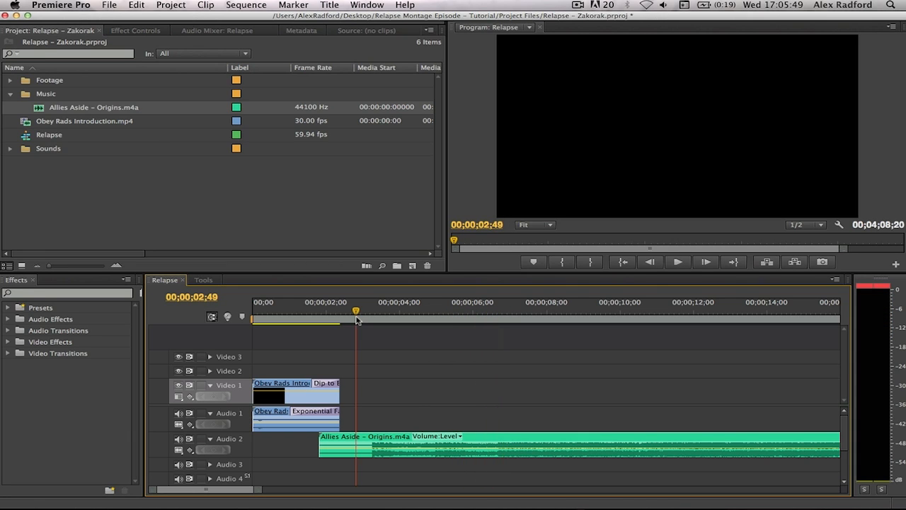
Trim the quiet start of the Allies Aside – Origins clip and shift it earlier so the music kicks in as the intro ends.
mouse_move(320, 437)
mouse_down()
mouse_move(383, 439)
mouse_move(335, 438)
mouse_up()
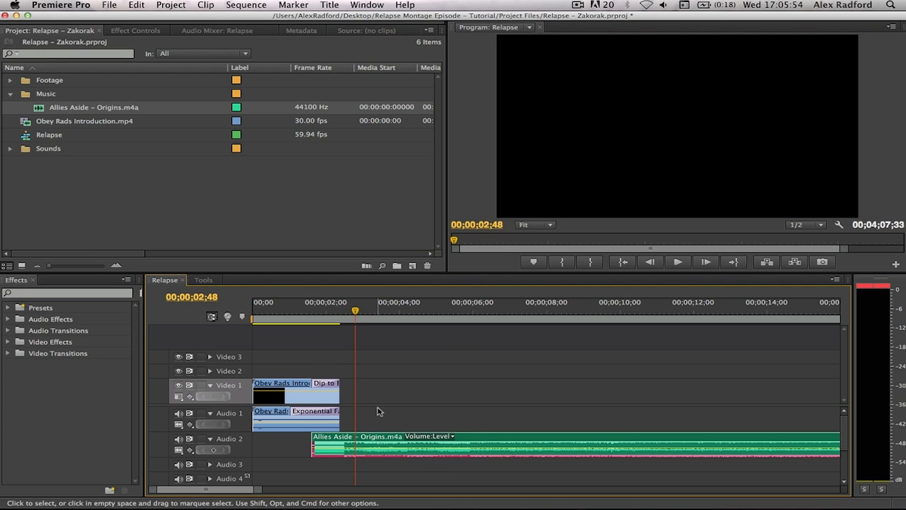
click(334, 320)
drag(335, 320, 337, 320)
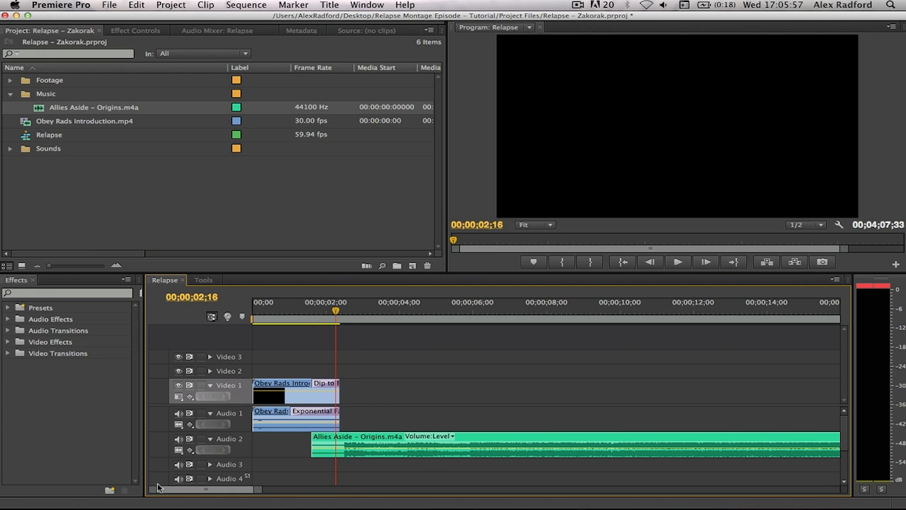
drag(153, 490, 177, 489)
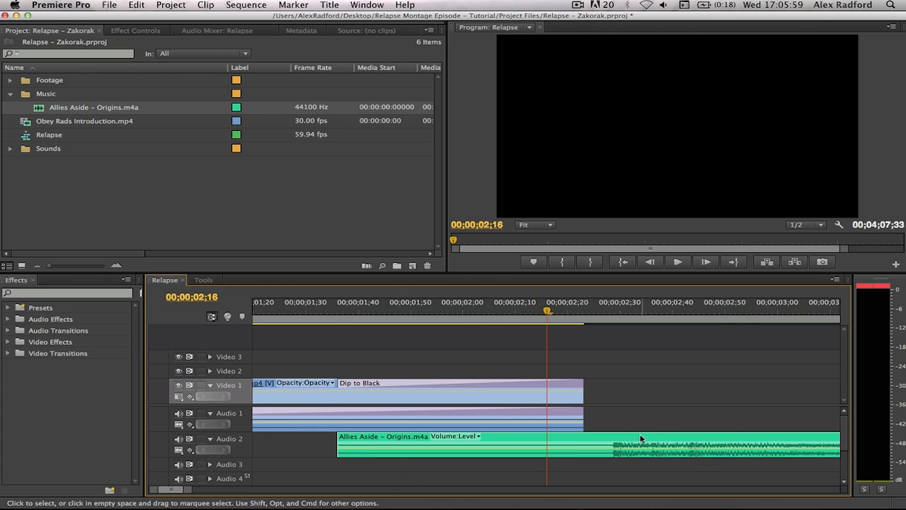
drag(641, 437, 607, 434)
Play the sequence from the start to check how the intro leads into the music.
click(304, 312)
key(backslash)
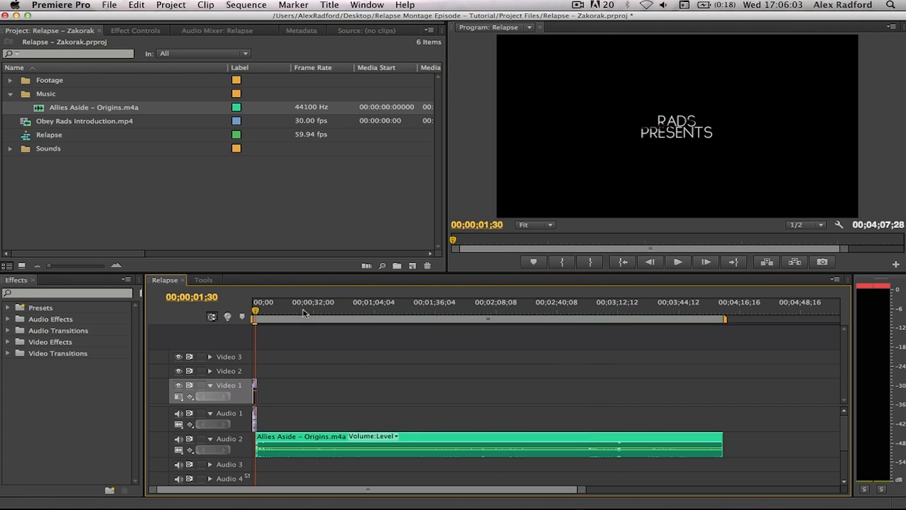
key(Home)
key(space)
drag(582, 489, 420, 505)
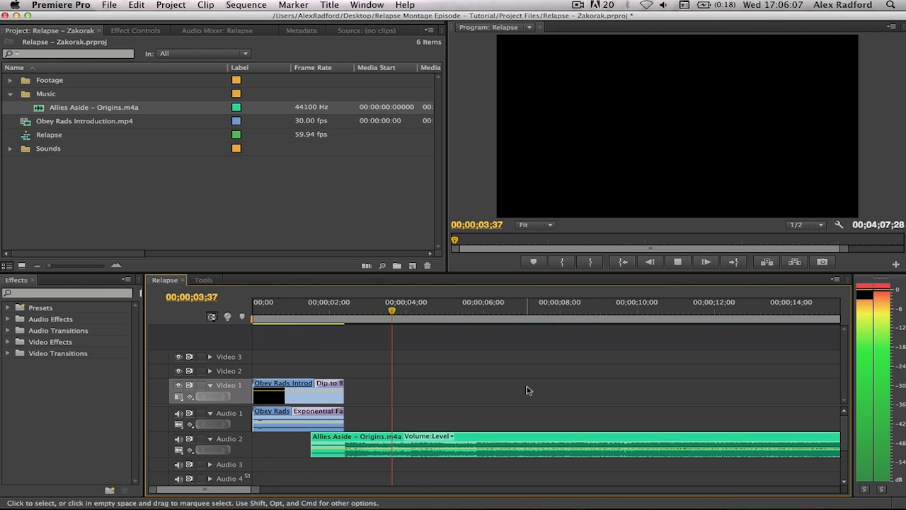
key(space)
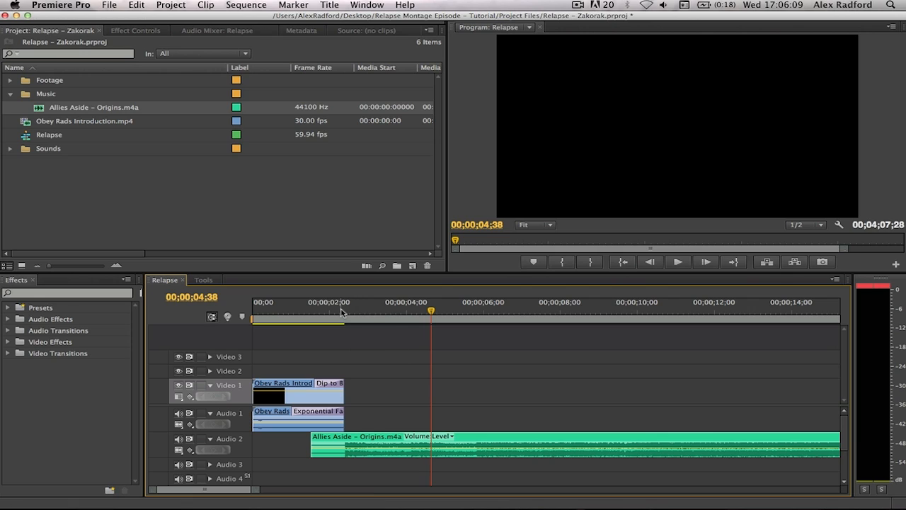
Play the music from the end of the intro to listen for a beat to sync the first gameplay clip to.
drag(342, 311, 555, 319)
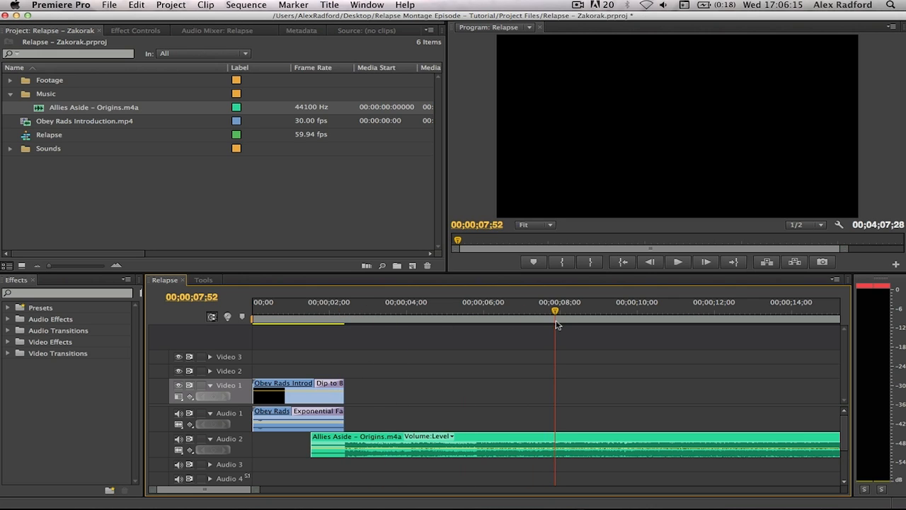
drag(256, 491, 283, 493)
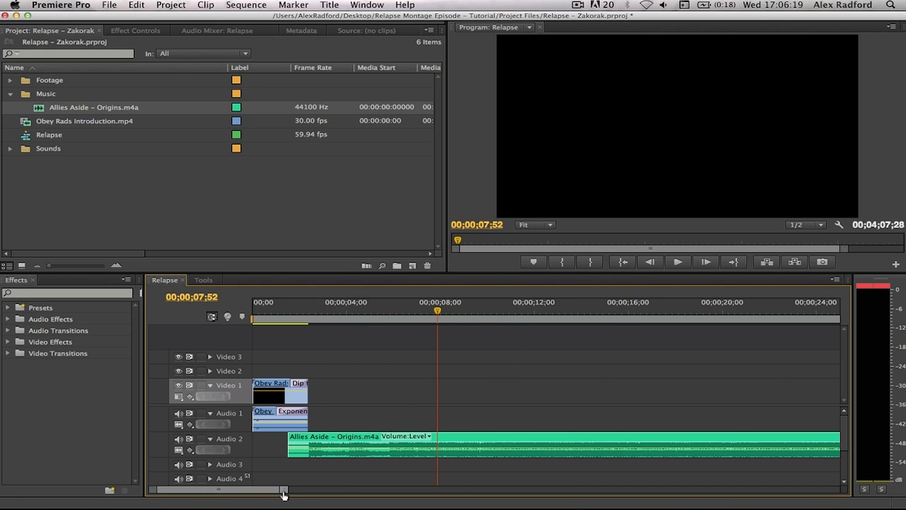
drag(314, 317, 310, 316)
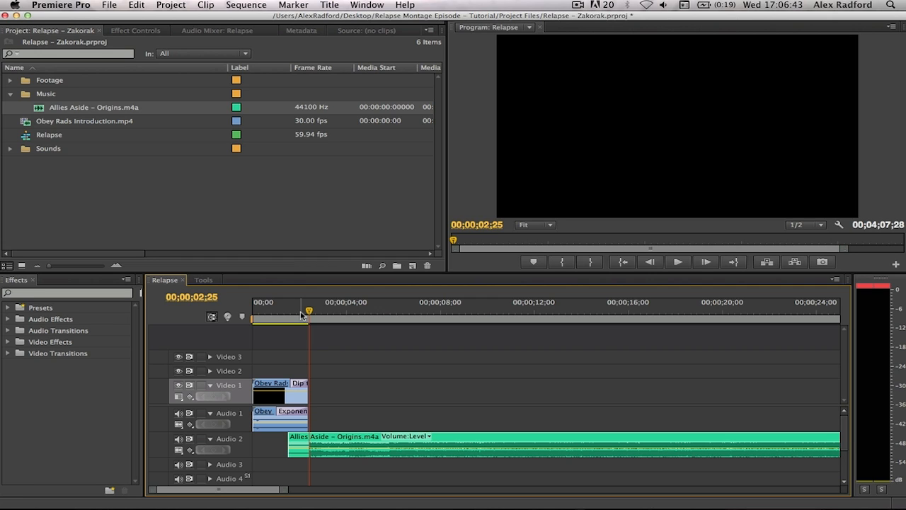
mouse_move(303, 314)
mouse_down()
mouse_move(276, 314)
mouse_move(292, 313)
mouse_up()
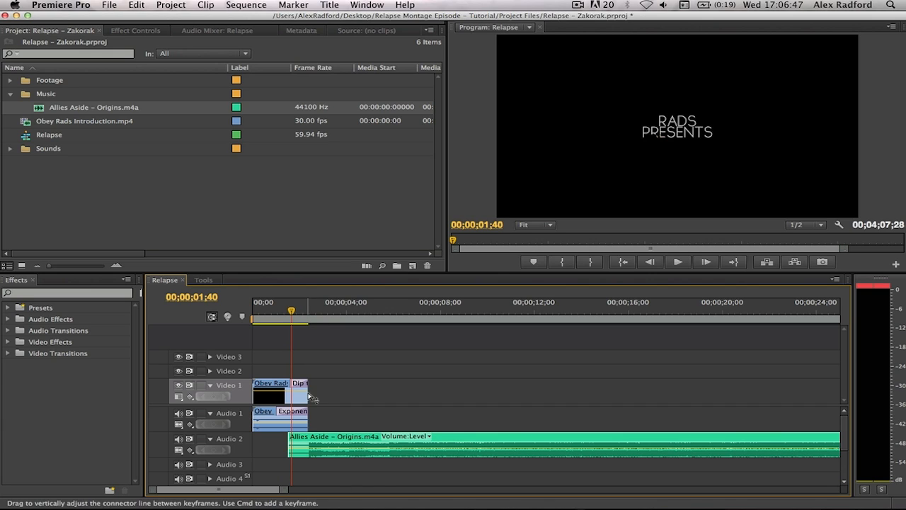
click(308, 318)
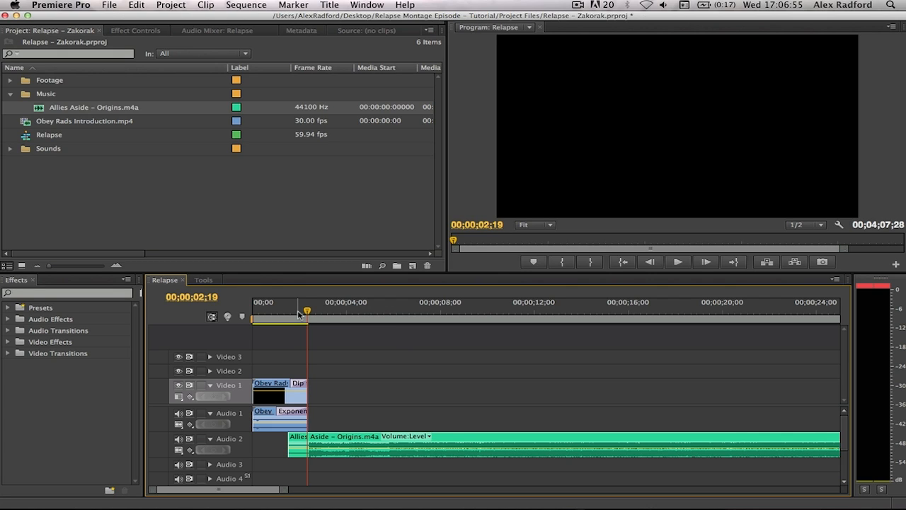
key(XF86AudioLowerVolume)
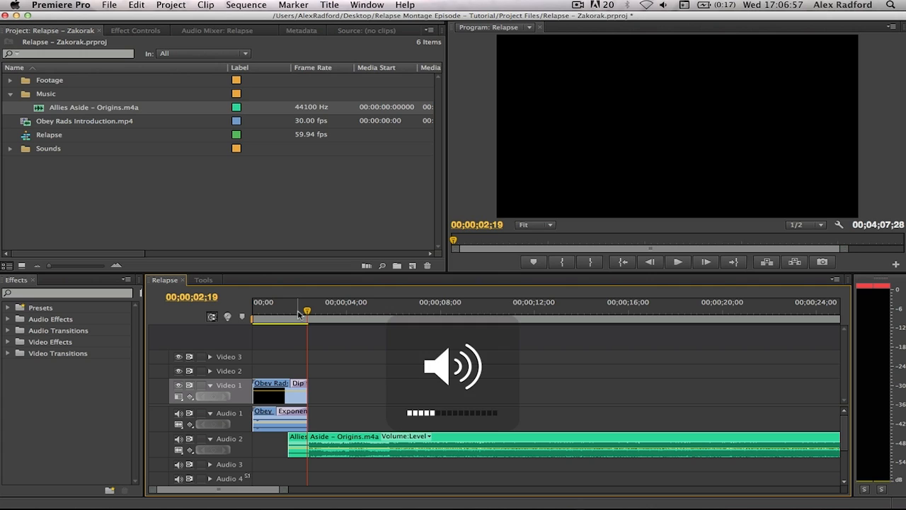
key(space)
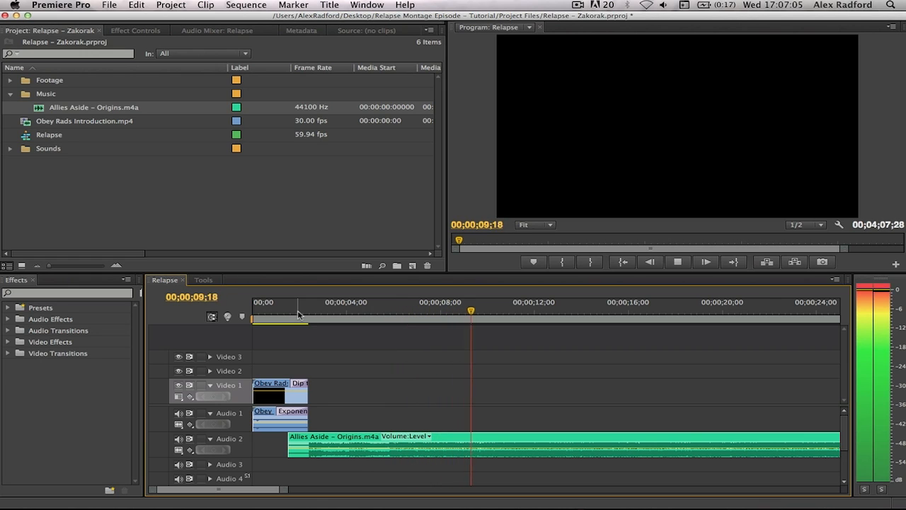
key(space)
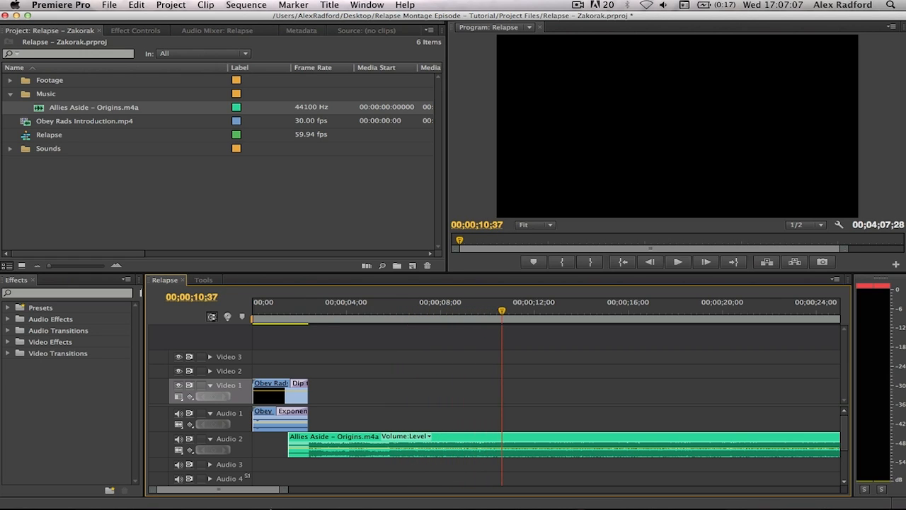
Split the Allies Aside – Origins clip on Audio 2 at 00;00;10;13 to mark the beat.
drag(151, 494, 198, 492)
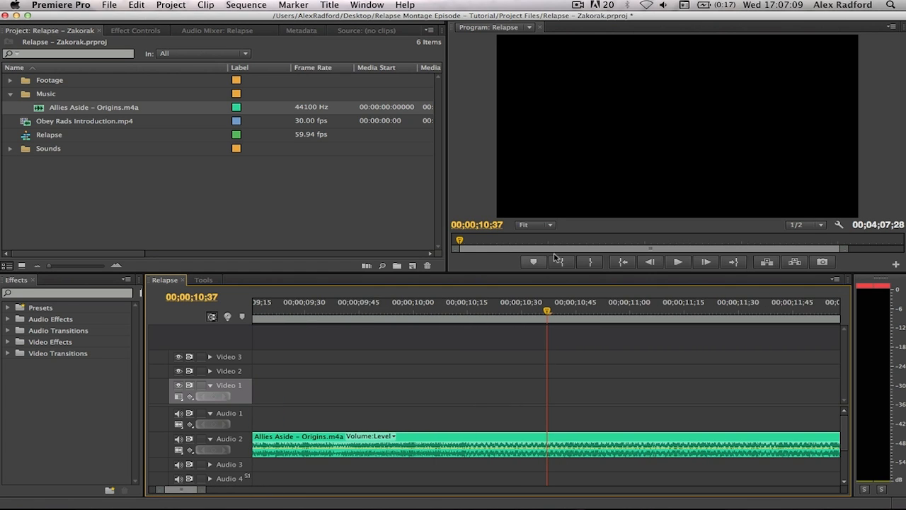
click(316, 311)
key(space)
click(366, 312)
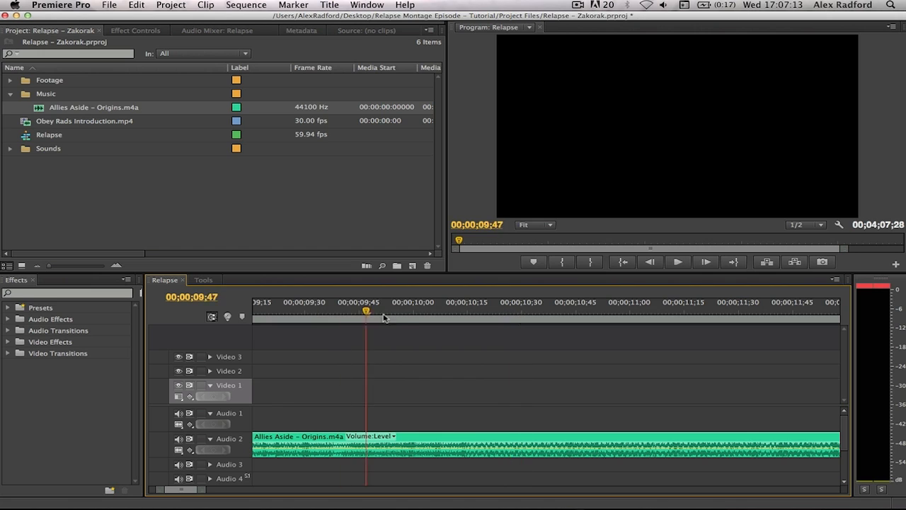
drag(383, 318, 461, 326)
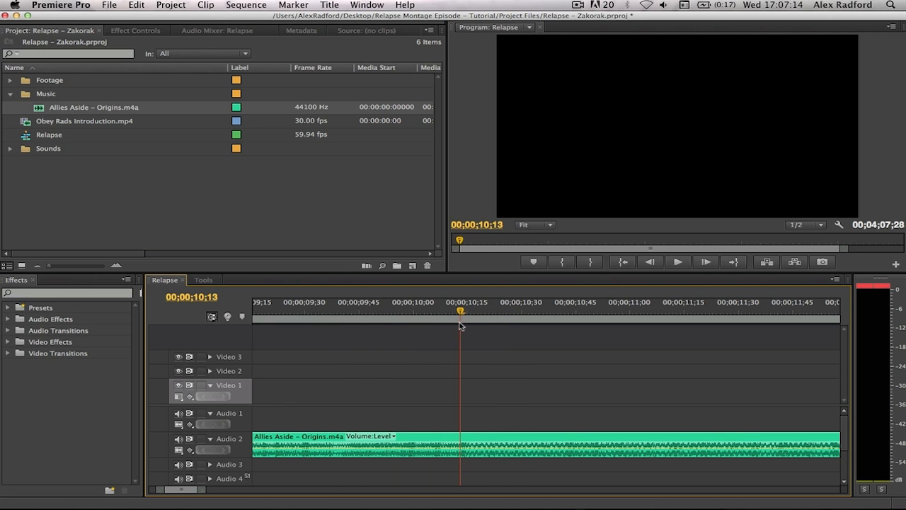
key(c)
click(464, 436)
key(v)
Try splitting the Allies Aside – Origins clip a second time, a little after the cut at 00;00;10;13.
drag(203, 493, 242, 488)
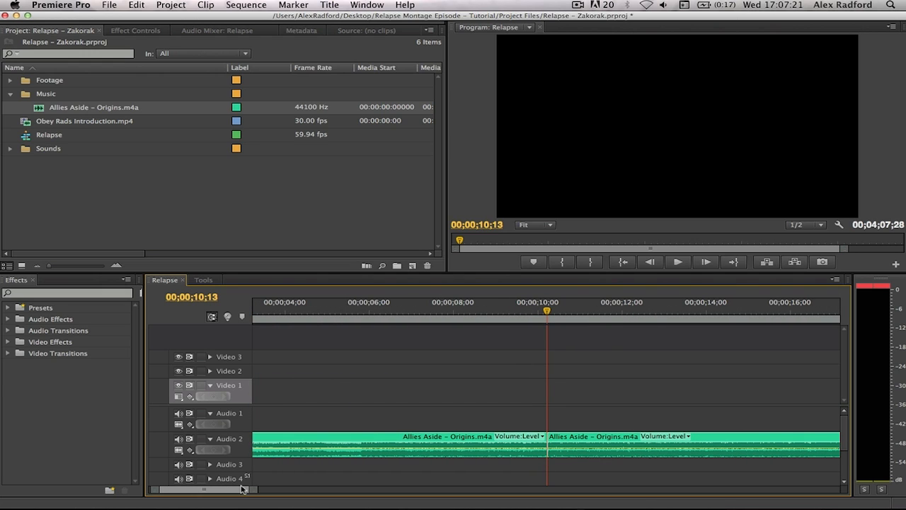
drag(242, 489, 241, 488)
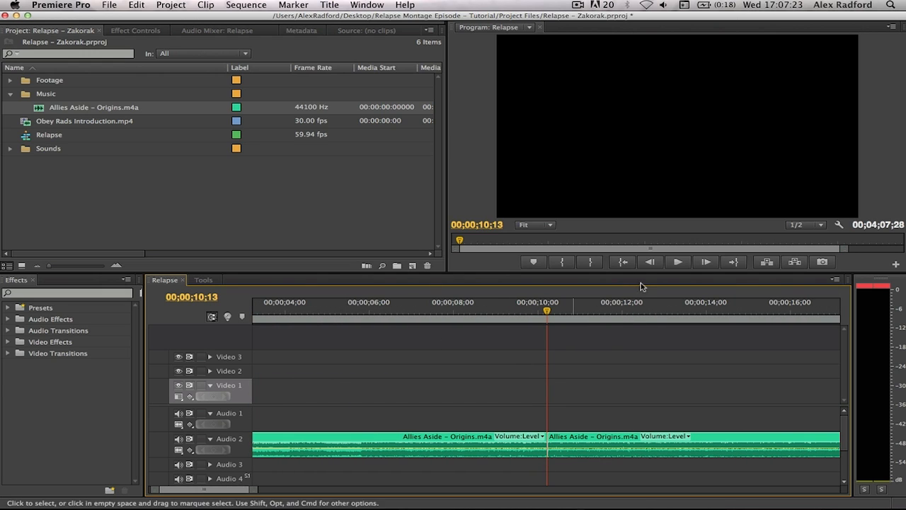
click(93, 177)
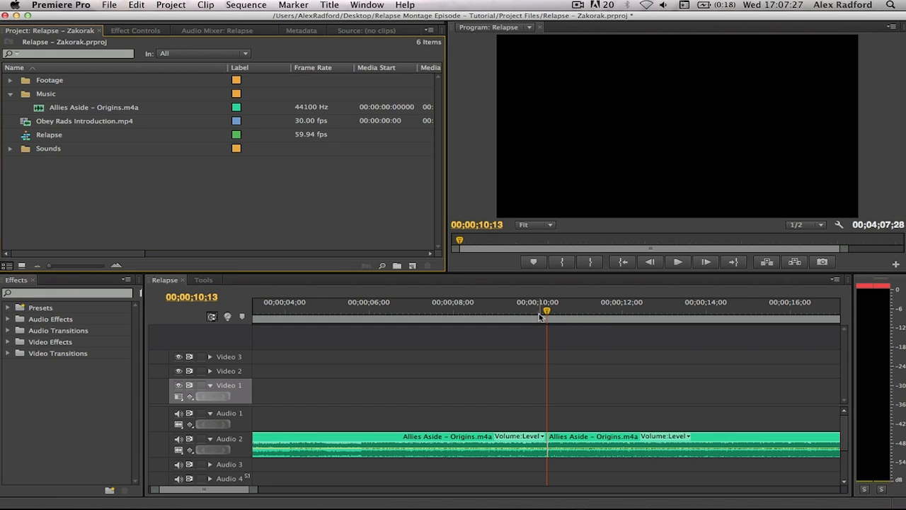
click(512, 312)
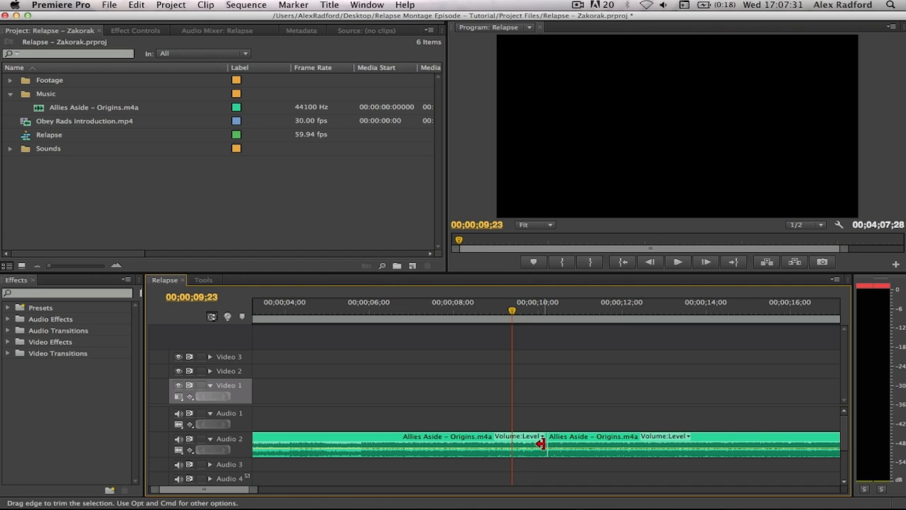
key(c)
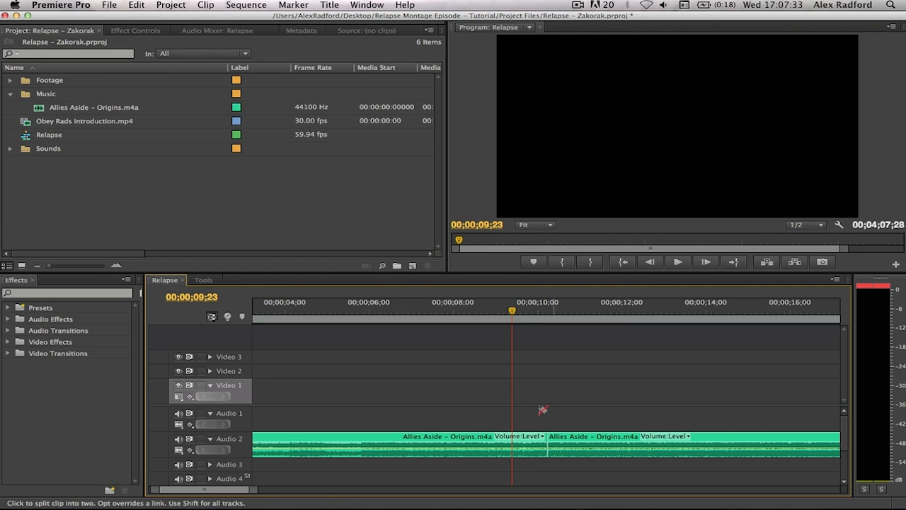
click(600, 449)
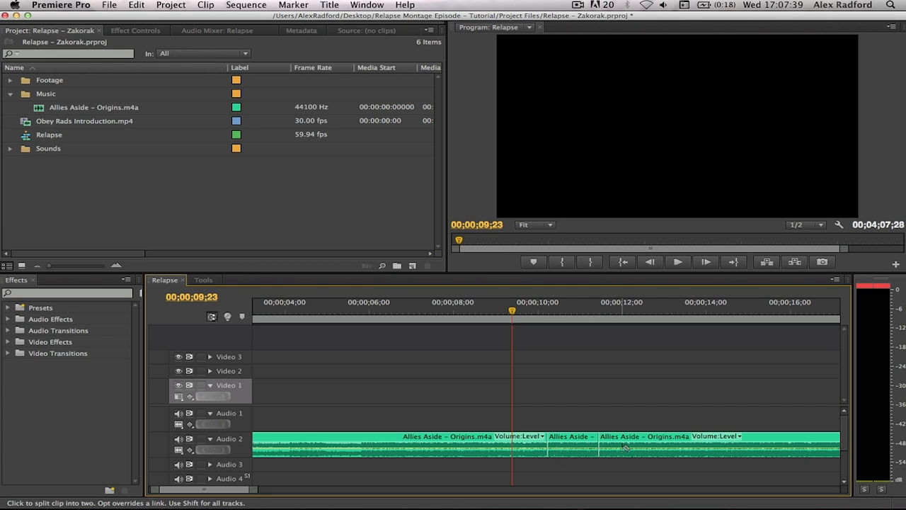
key(super+z)
click(596, 446)
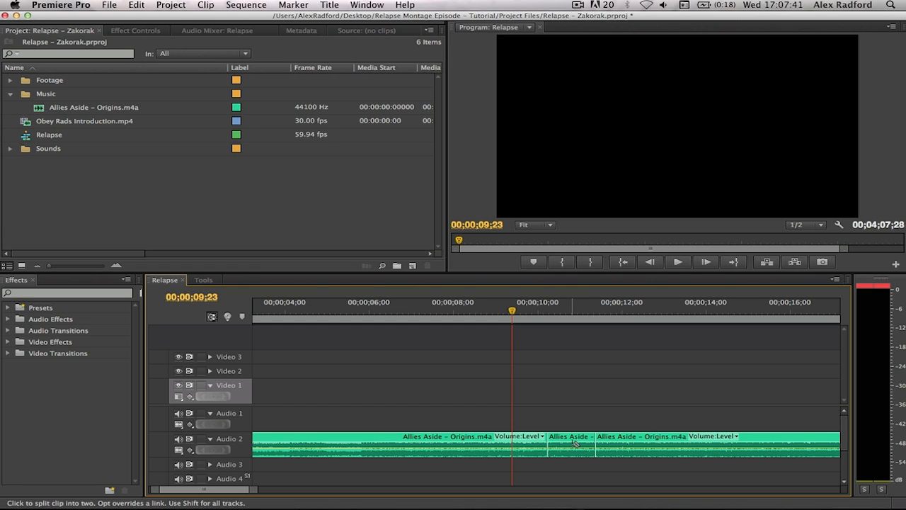
key(super+z)
click(610, 446)
Try deleting the short music section between the two cuts, and undo both the deletion and the second cut.
key(v)
click(572, 447)
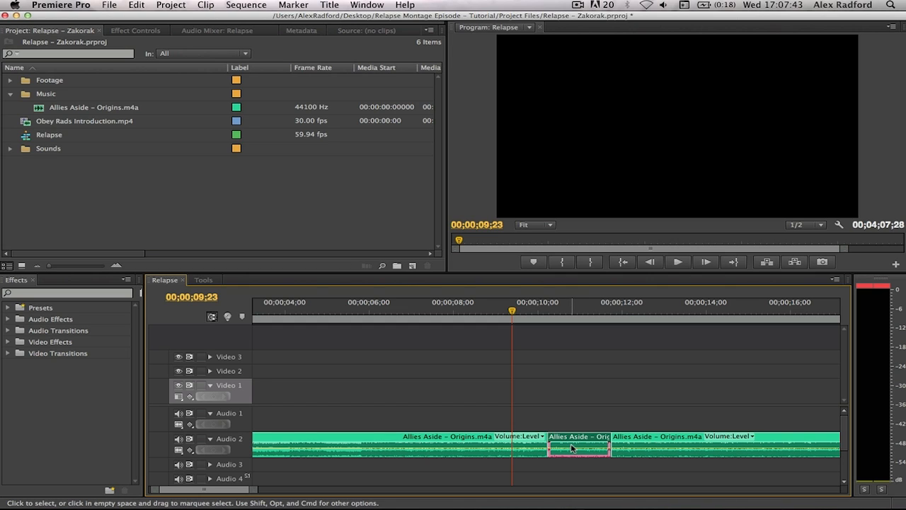
key(Delete)
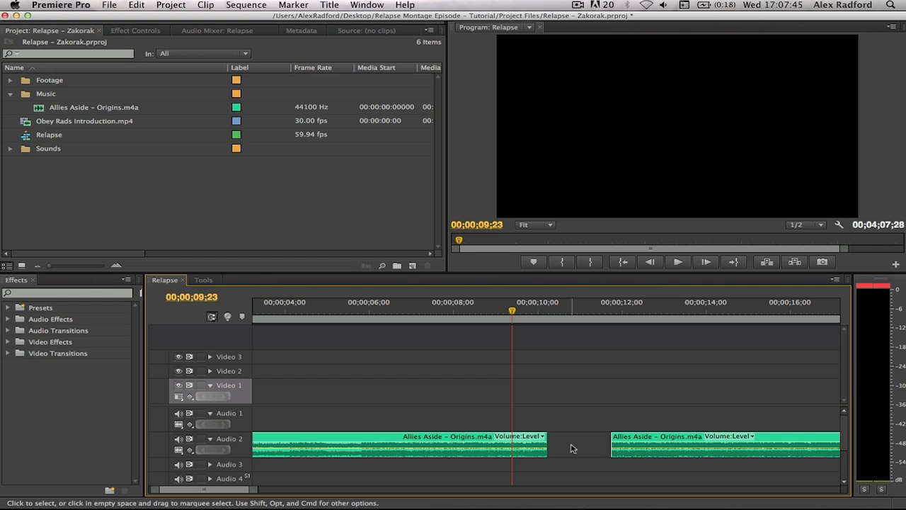
key(super+z)
key(super+z)
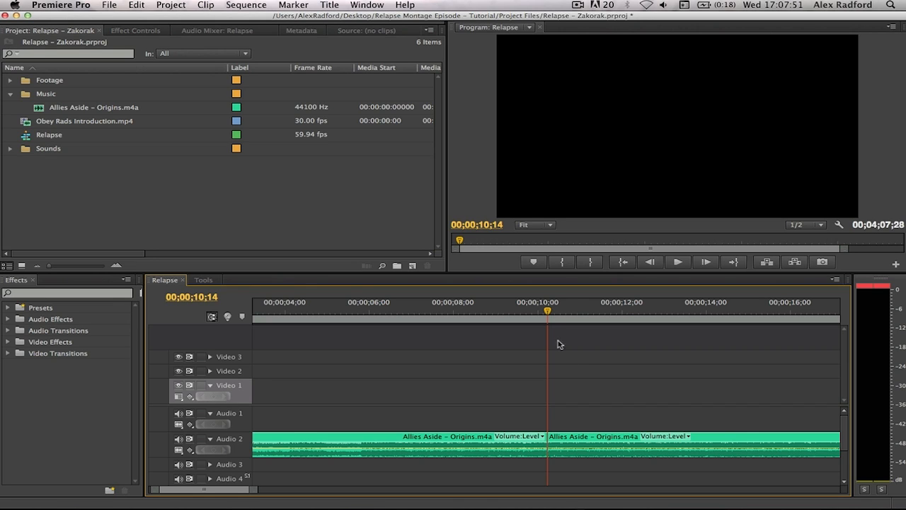
Try adding a sequence marker at the music cut at 00;00;10;14, and undo it.
key(m)
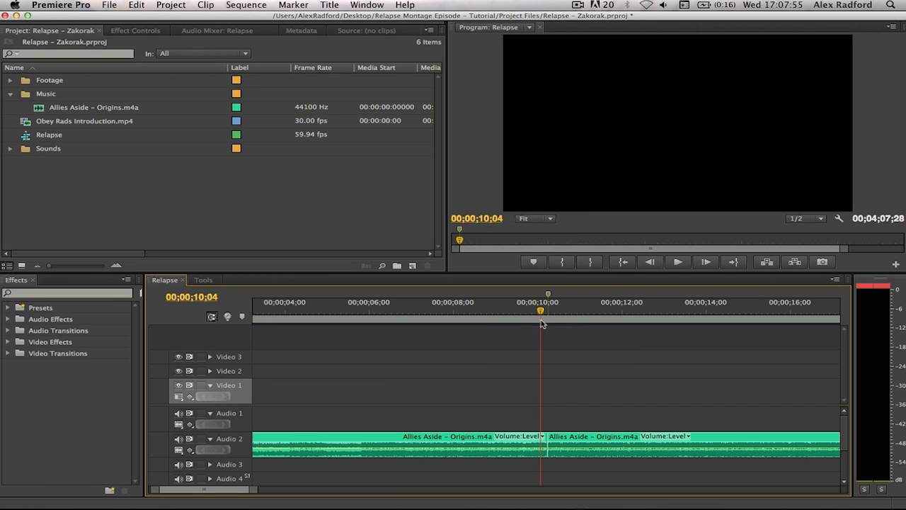
key(super+z)
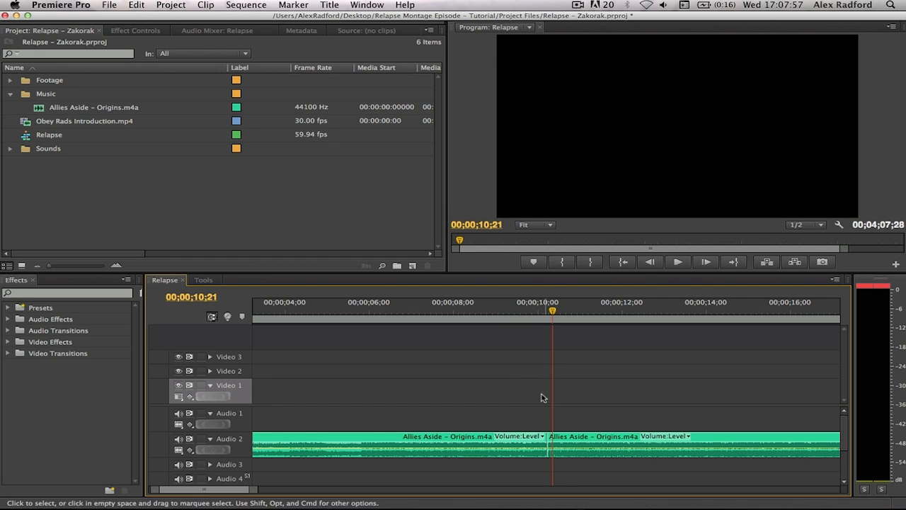
Place Zakorak – FFA Quad Feed – Barrett 50. Cal.mov from the Footage folder on Video 1 at about 00;00;06;00.
click(10, 93)
click(11, 81)
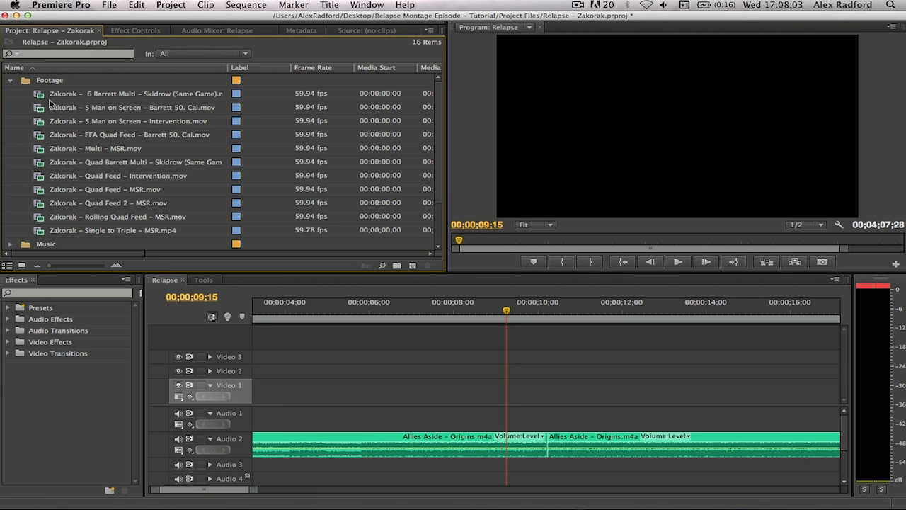
drag(78, 135, 382, 387)
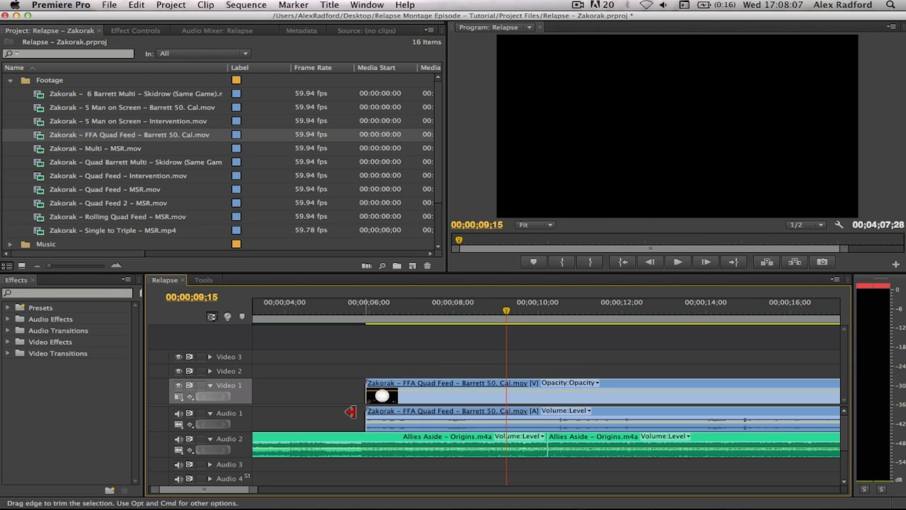
Trim the start of the FFA Quad Feed clip to 00;00;21;23 and shift the clip earlier so it begins shortly before the music cut.
drag(260, 489, 298, 489)
click(439, 315)
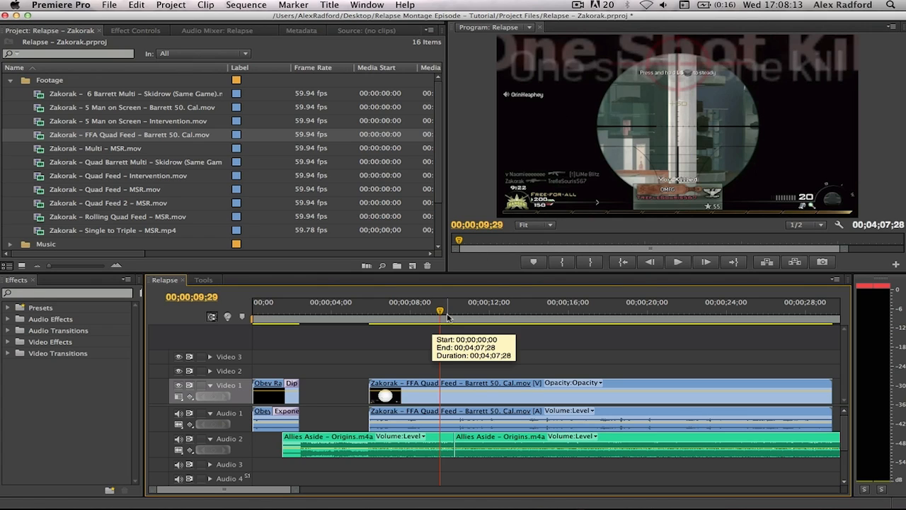
drag(440, 312, 674, 348)
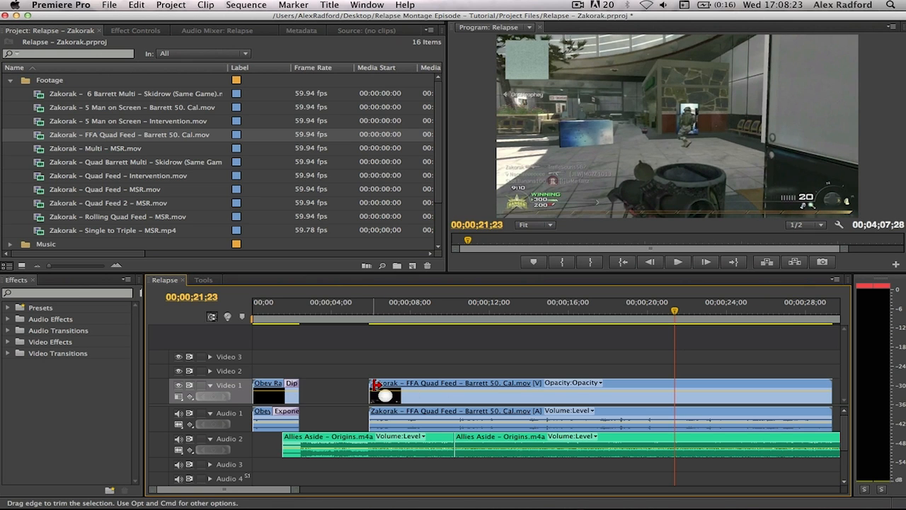
drag(378, 386, 471, 387)
Scrub through the opening frames of the trimmed FFA Quad Feed clip to locate the first shot.
click(439, 314)
drag(438, 312, 436, 312)
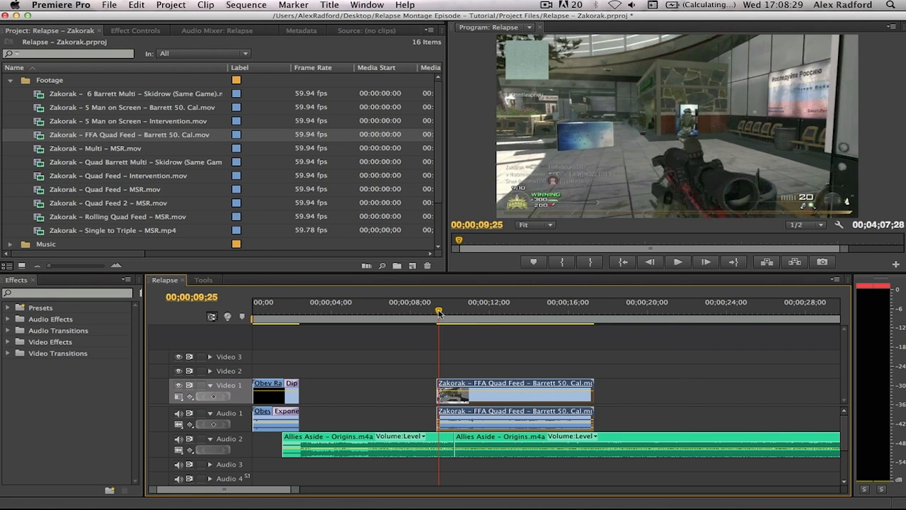
drag(156, 490, 197, 491)
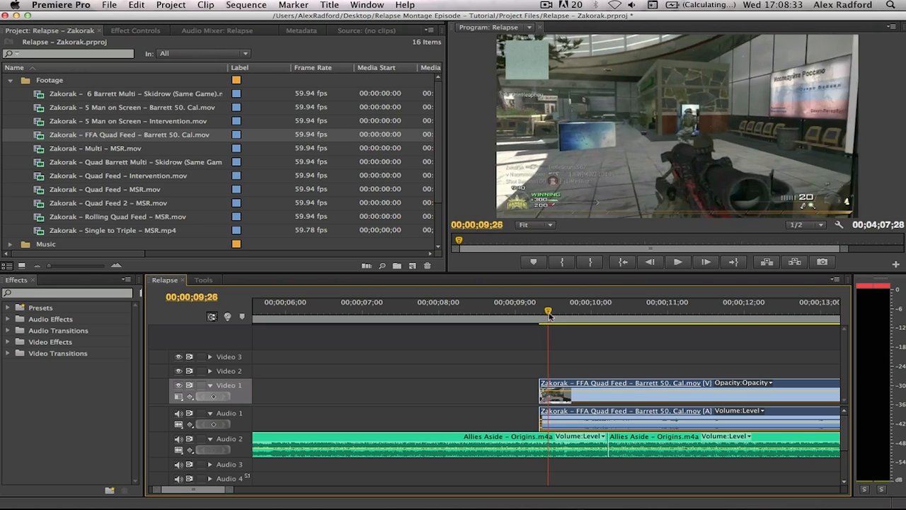
drag(545, 312, 564, 312)
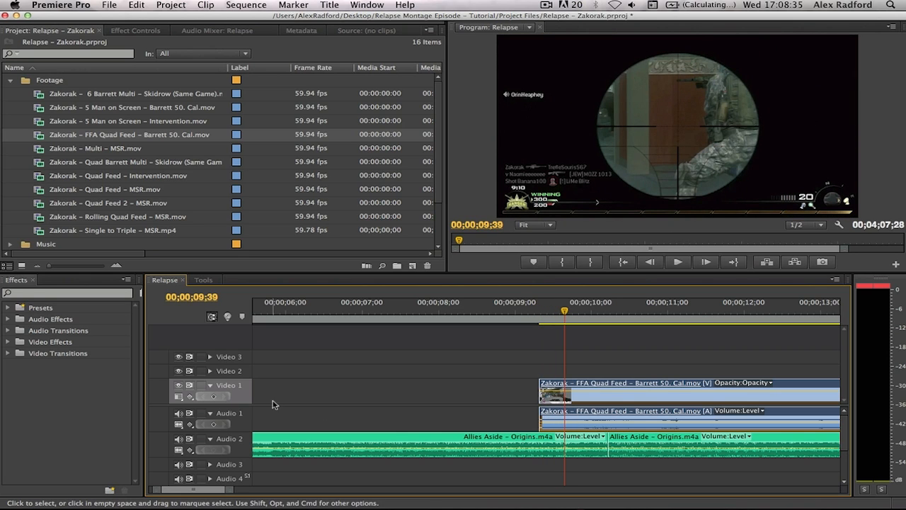
Mute the music on Audio 2 and play the start of the FFA Quad Feed clip to hear its first gunshot.
click(178, 440)
key(super+space)
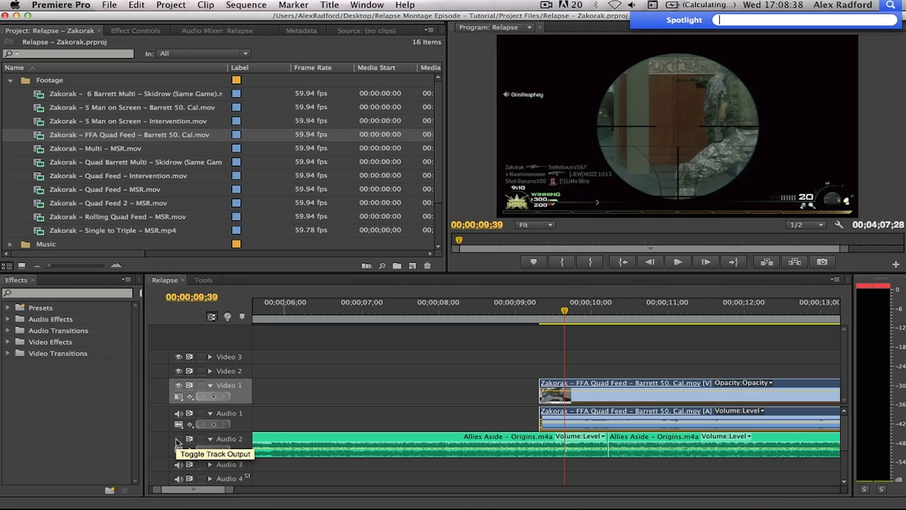
click(520, 313)
key(space)
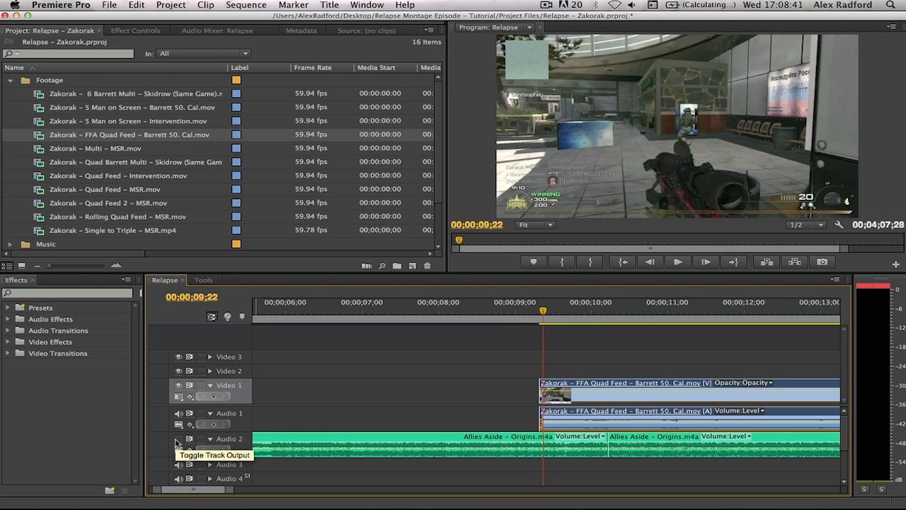
click(516, 313)
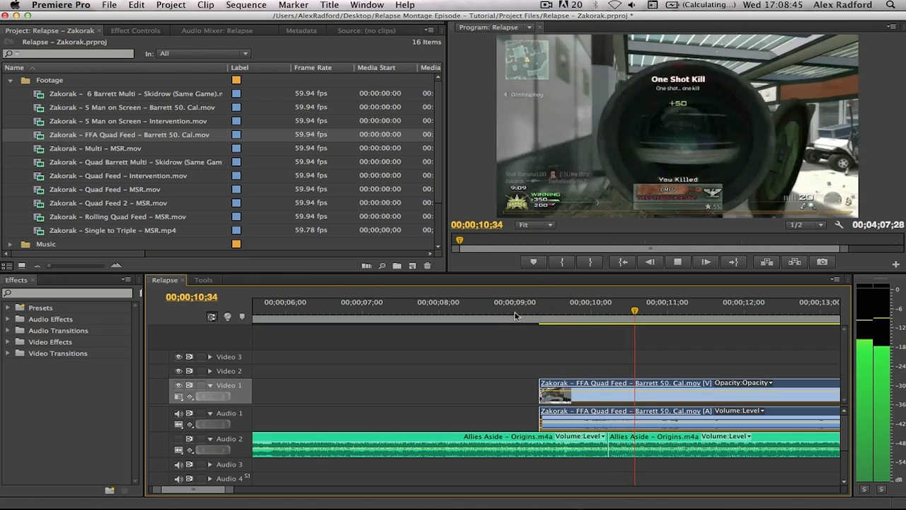
key(space)
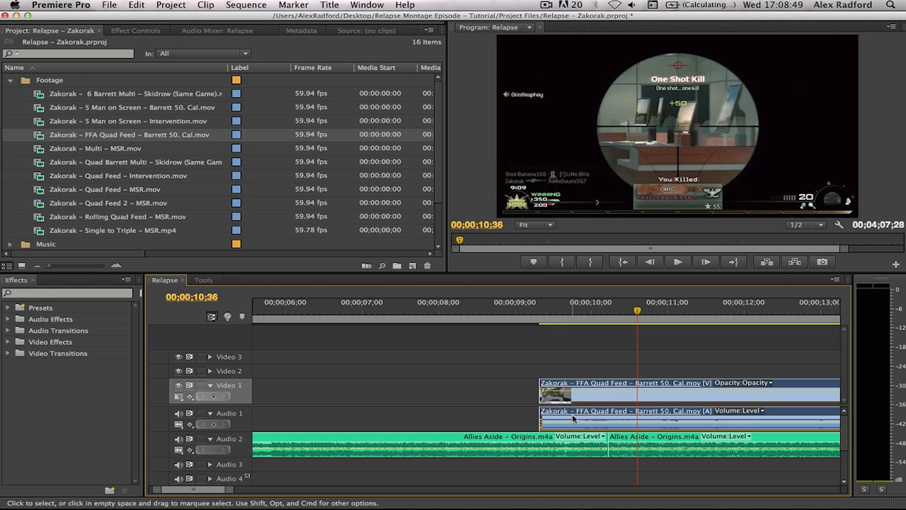
scroll(573, 418, down, 3)
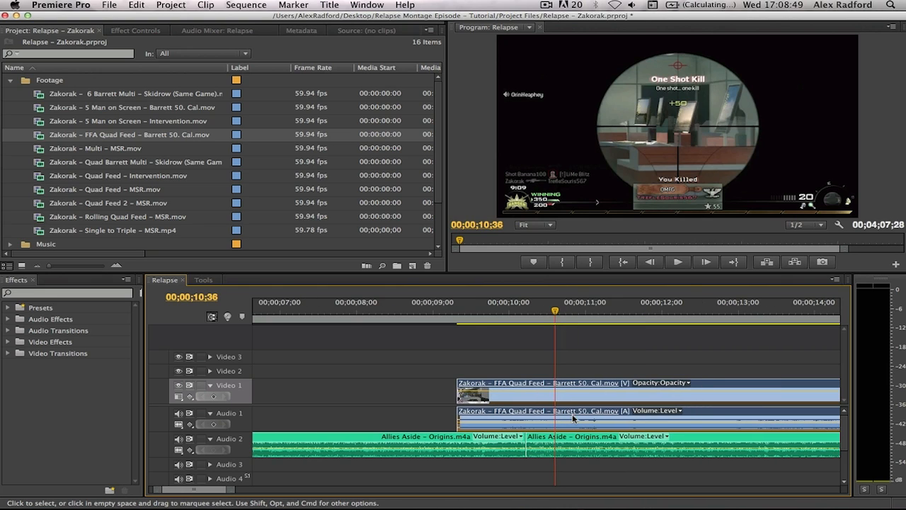
Unlink the FFA Quad Feed clip's audio from its video and delete the audio from Audio 1.
right_click(520, 426)
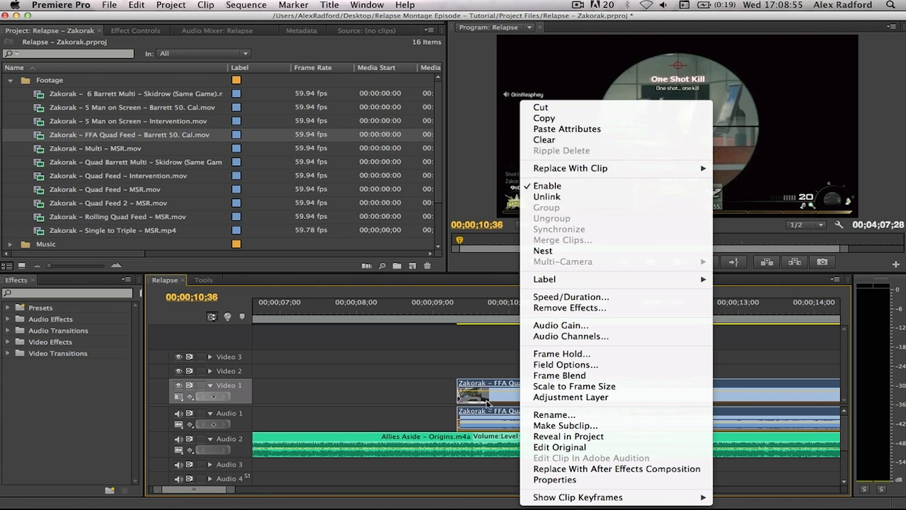
click(547, 197)
click(495, 421)
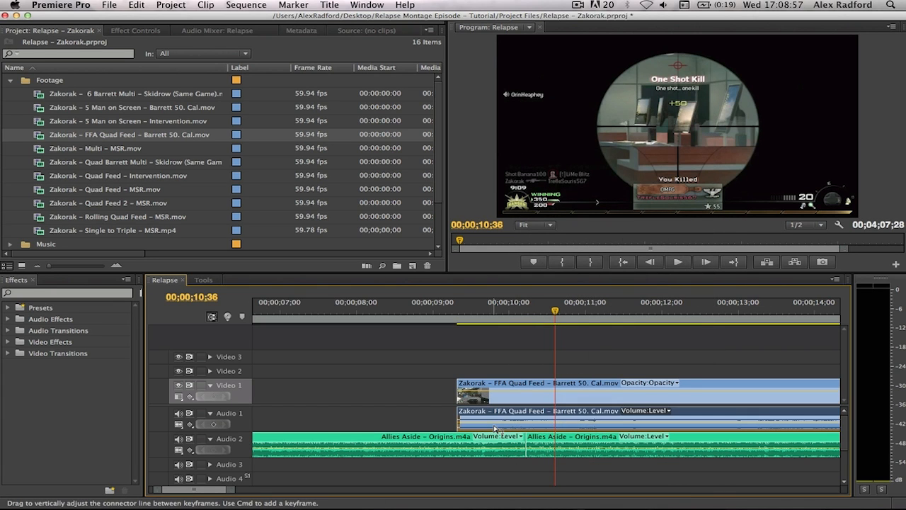
key(Delete)
Find the first shot in the FFA Quad Feed clip and split the clip there at 00;00;09;48.
drag(492, 315, 459, 311)
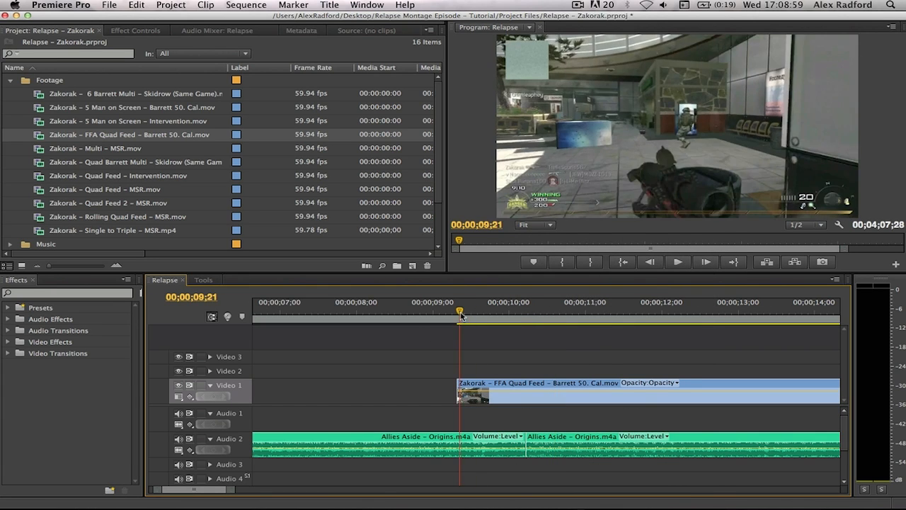
key(space)
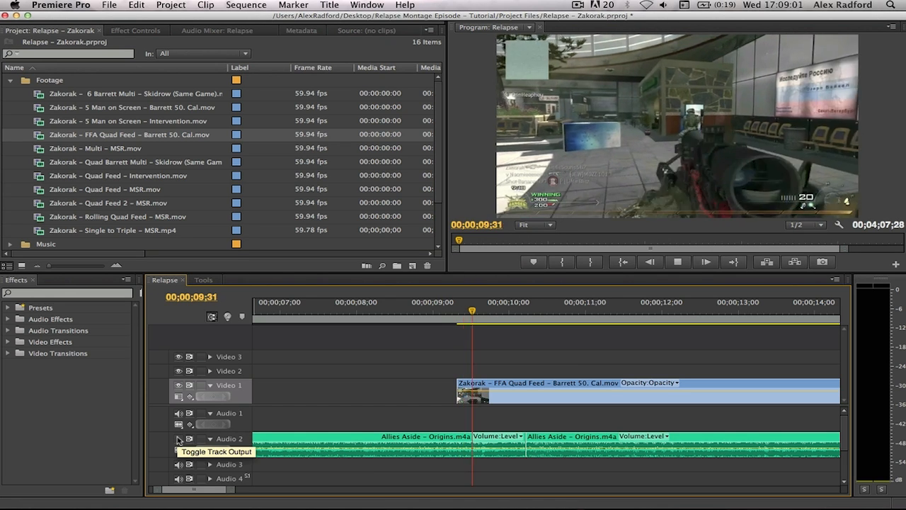
key(space)
drag(475, 314, 494, 312)
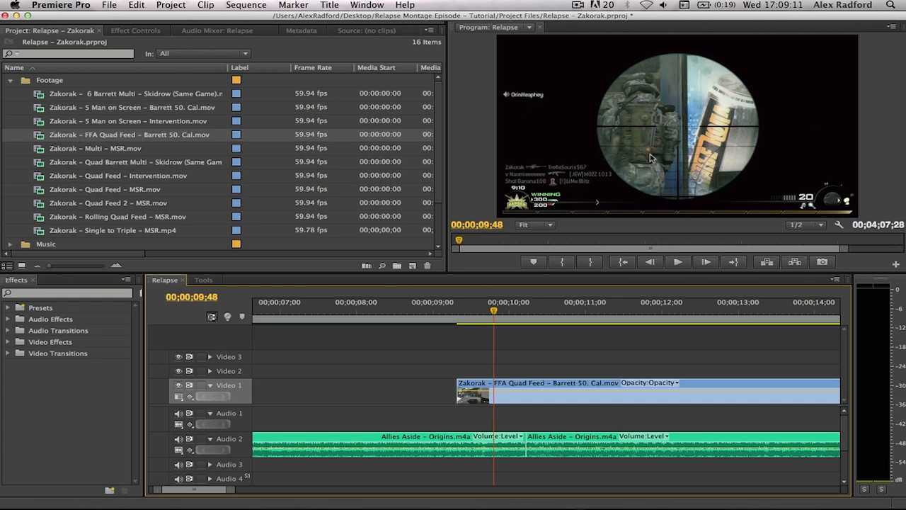
key(c)
click(495, 386)
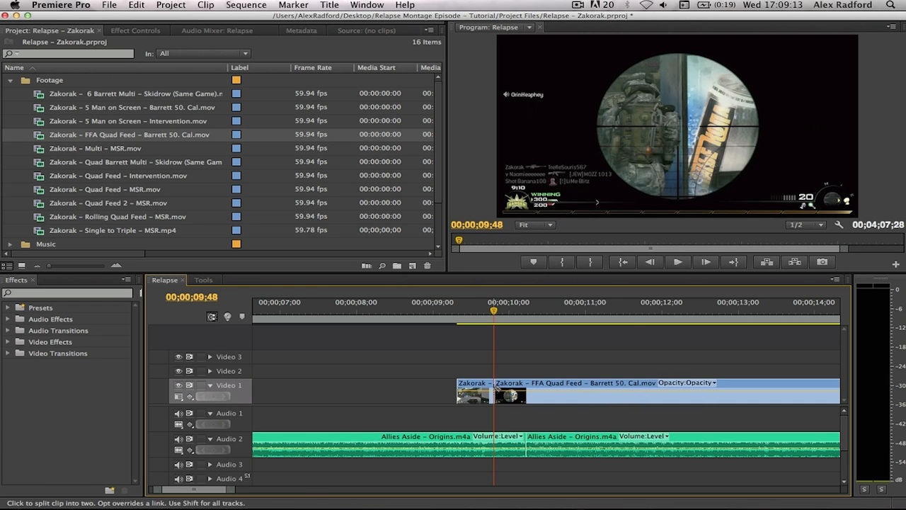
Move both FFA Quad Feed segments on Video 1 so their split lines up with the music cut at 00;00;10;13.
drag(162, 489, 179, 491)
key(v)
key(Left)
key(Left)
key(Left)
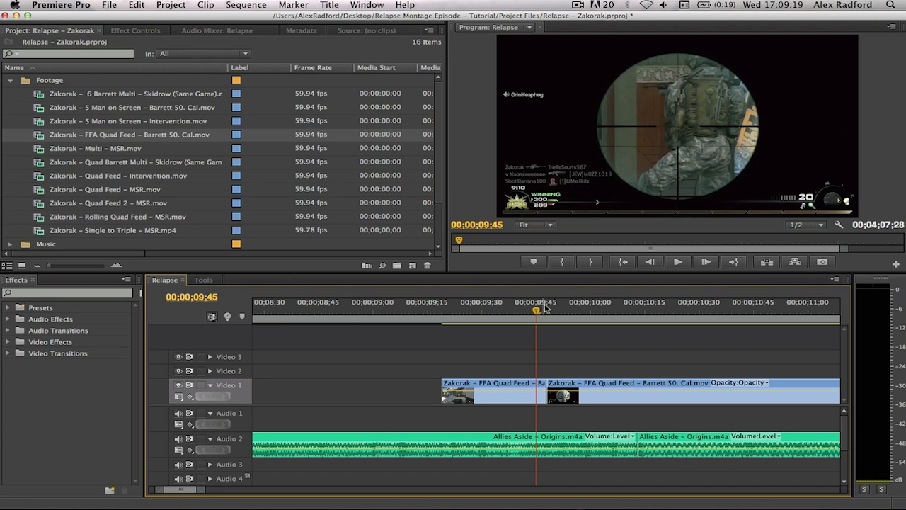
drag(544, 306, 551, 306)
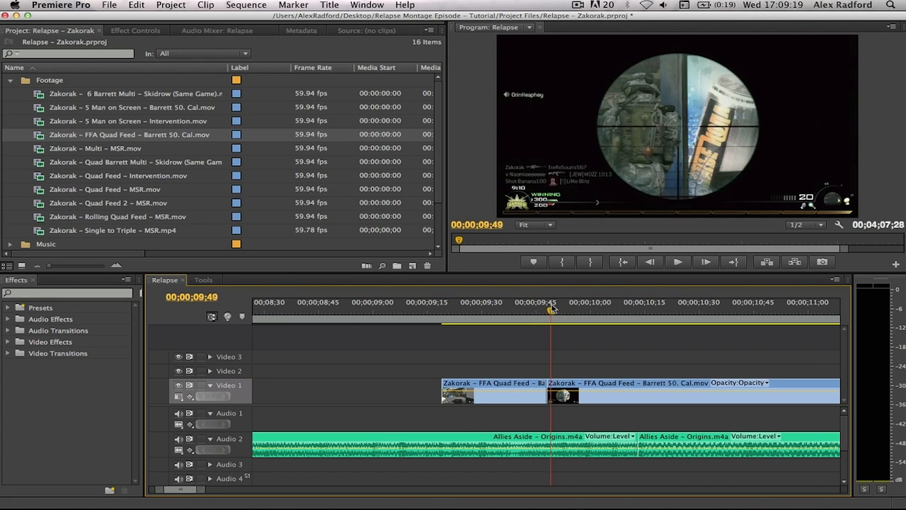
click(547, 376)
drag(566, 383, 657, 383)
click(642, 421)
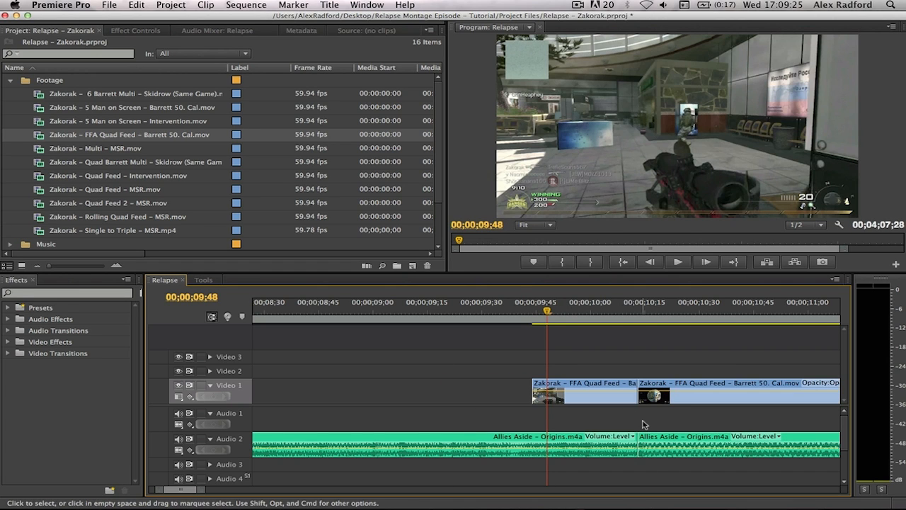
Play and scrub through the first shot to check its sync with the music cut.
key(space)
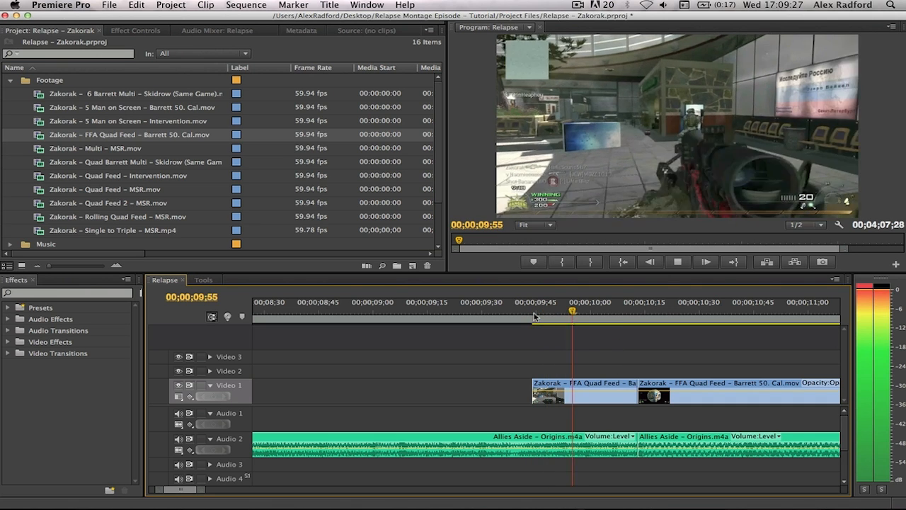
drag(596, 317, 685, 323)
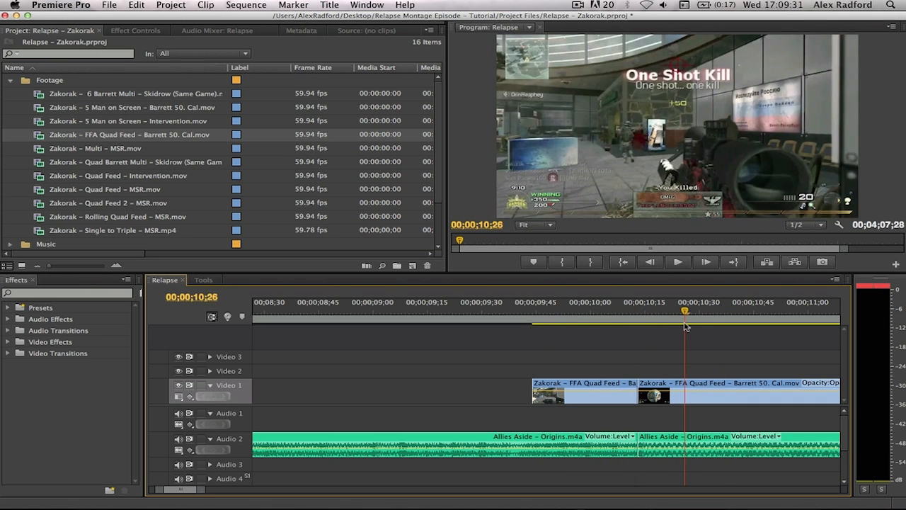
scroll(685, 323, right, 3)
scroll(665, 324, right, 2)
drag(561, 312, 446, 312)
mouse_move(196, 489)
mouse_down()
mouse_move(217, 489)
mouse_move(205, 490)
mouse_up()
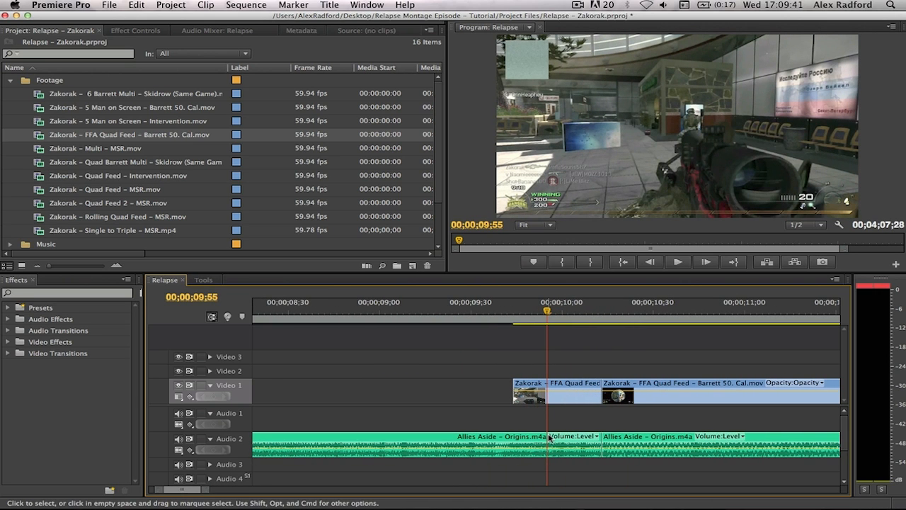
scroll(549, 436, down, 3)
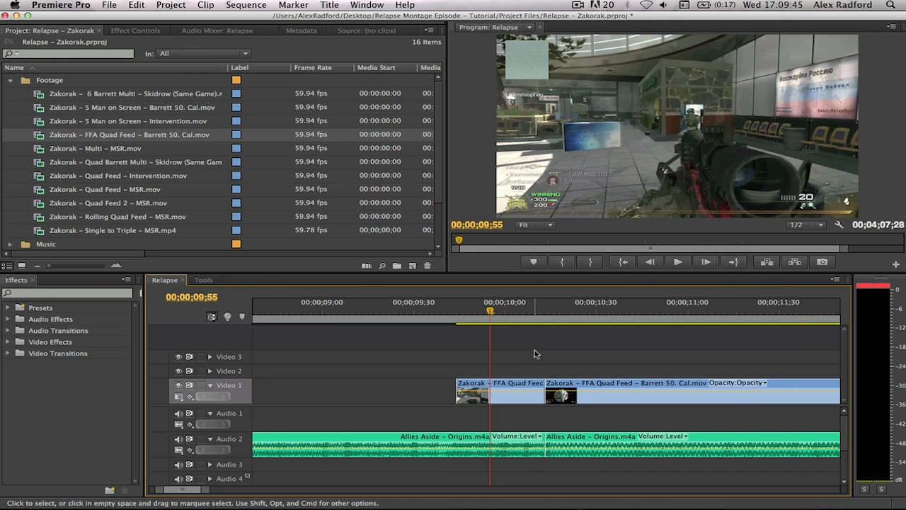
click(473, 310)
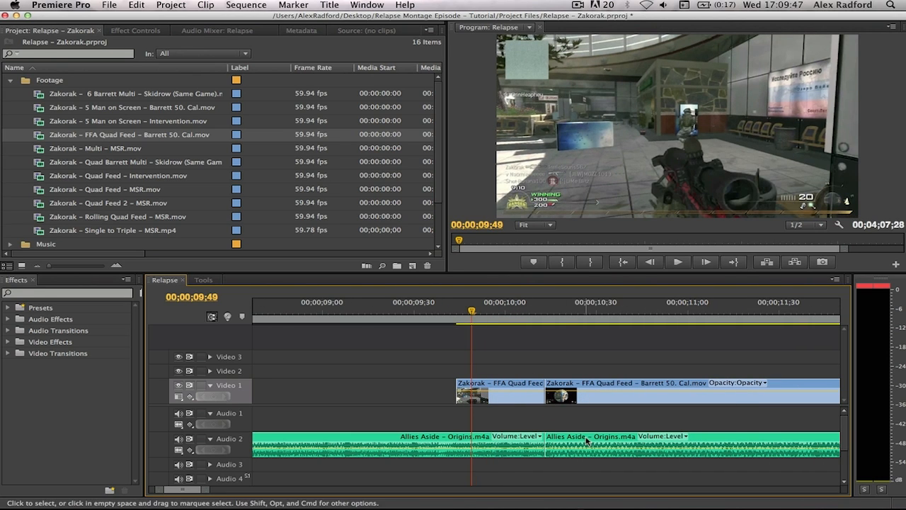
scroll(586, 440, down, 3)
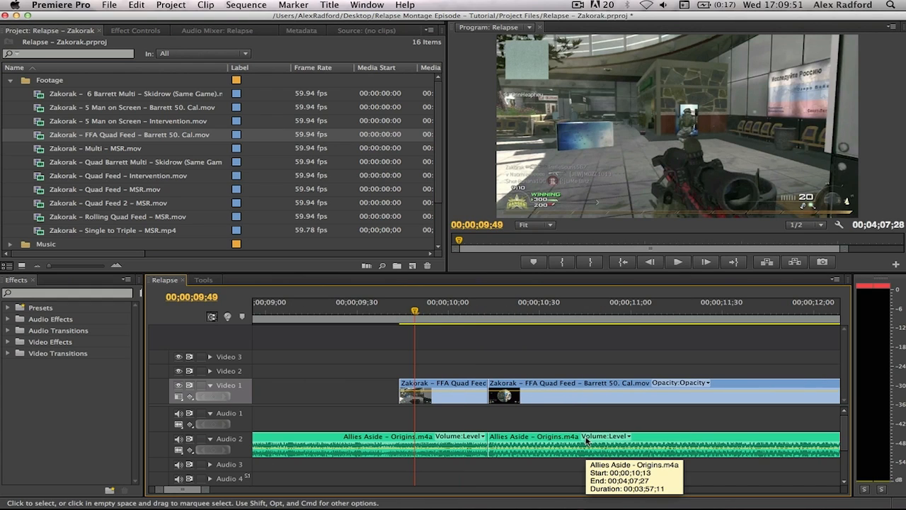
Play on to the following beat and split the music on Audio 2 at 00;00;11;11.
key(c)
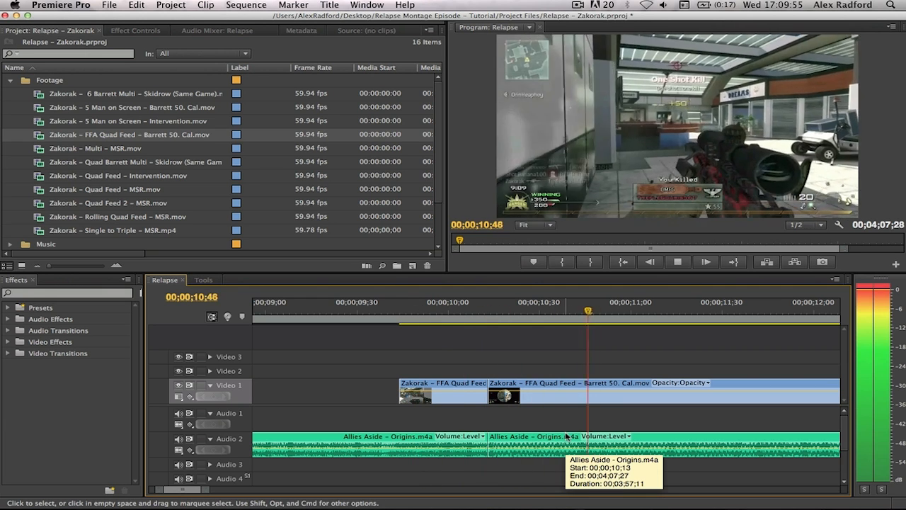
key(space)
key(c)
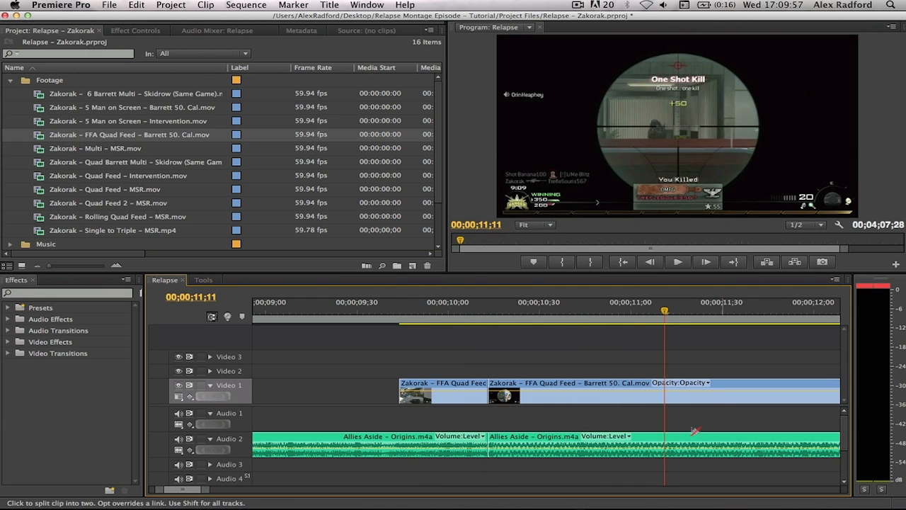
click(665, 443)
key(v)
Try splitting the music on Audio 2 at 00;00;12;08 for the next beat.
click(469, 305)
key(space)
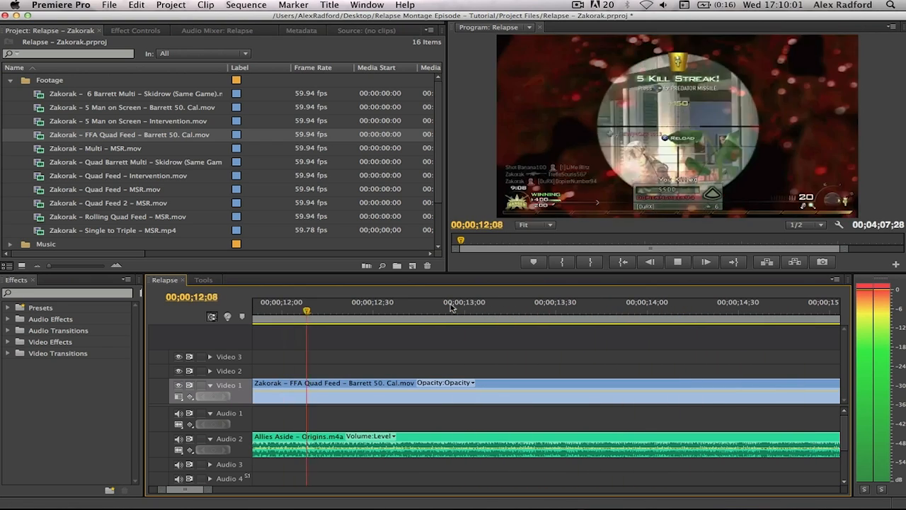
key(space)
key(Left)
key(Left)
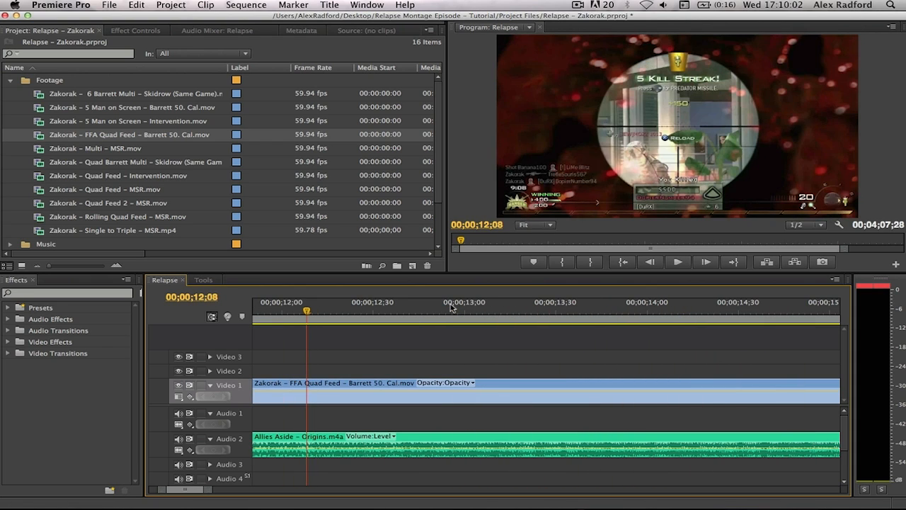
click(308, 453)
scroll(325, 410, up, 2)
key(v)
Replay that beat, undo the last music split and split Audio 2 at 00;00;12;10 instead.
click(296, 312)
key(space)
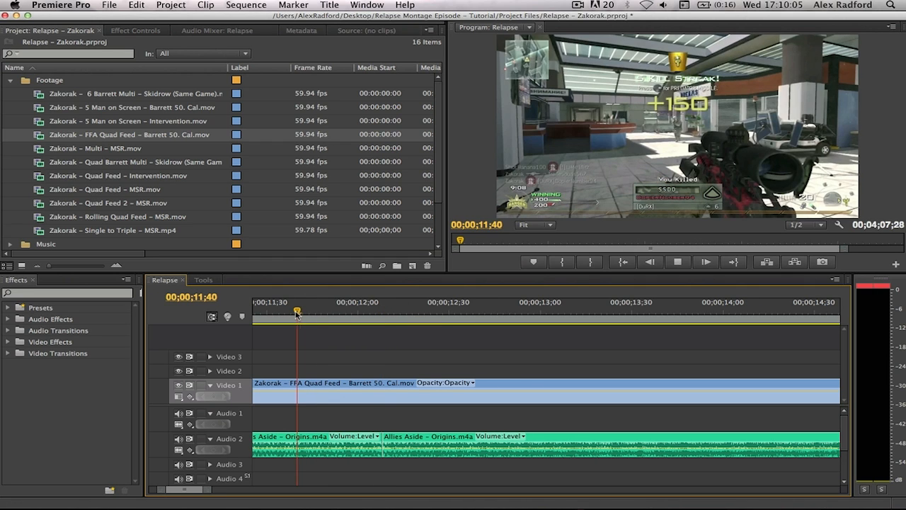
key(space)
key(space)
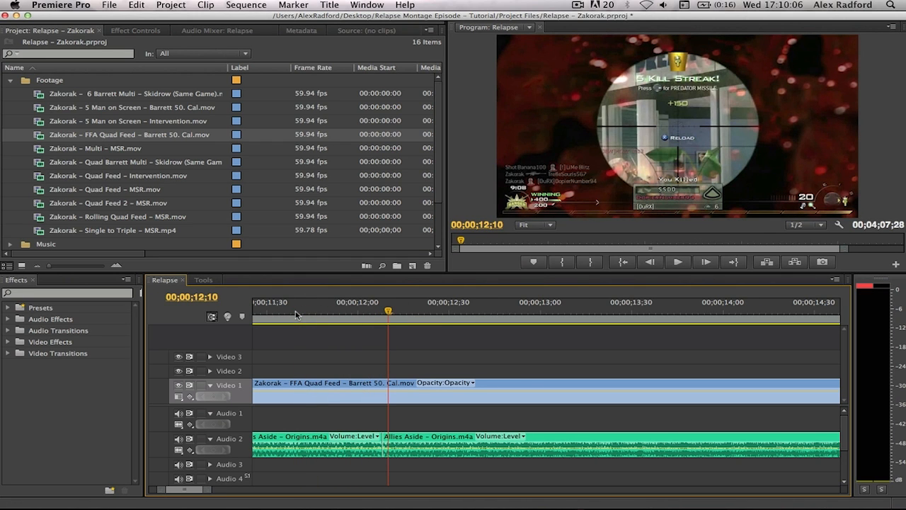
key(super+z)
key(c)
click(390, 442)
scroll(380, 442, up, 3)
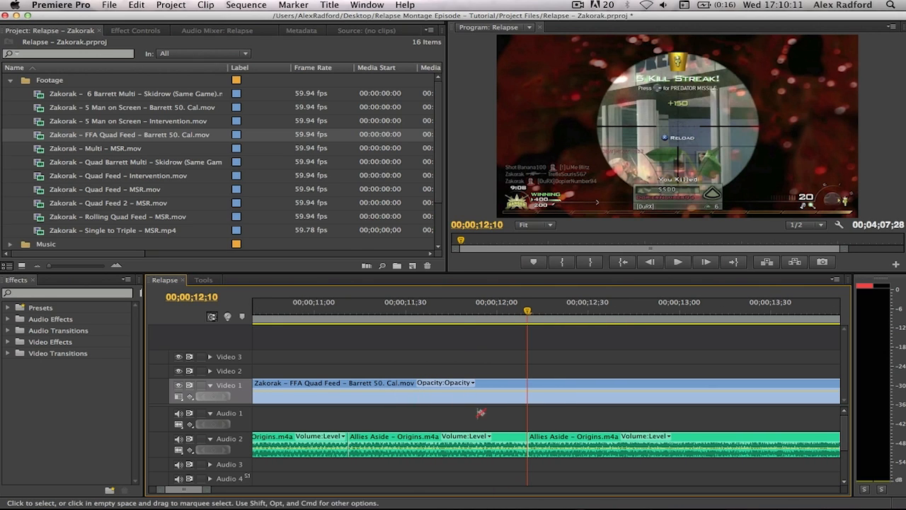
key(c)
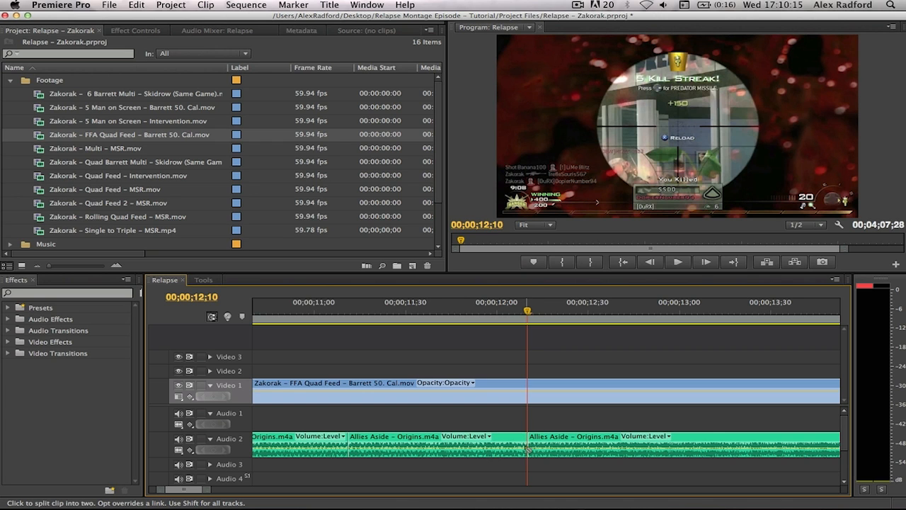
scroll(532, 452, up, 3)
key(v)
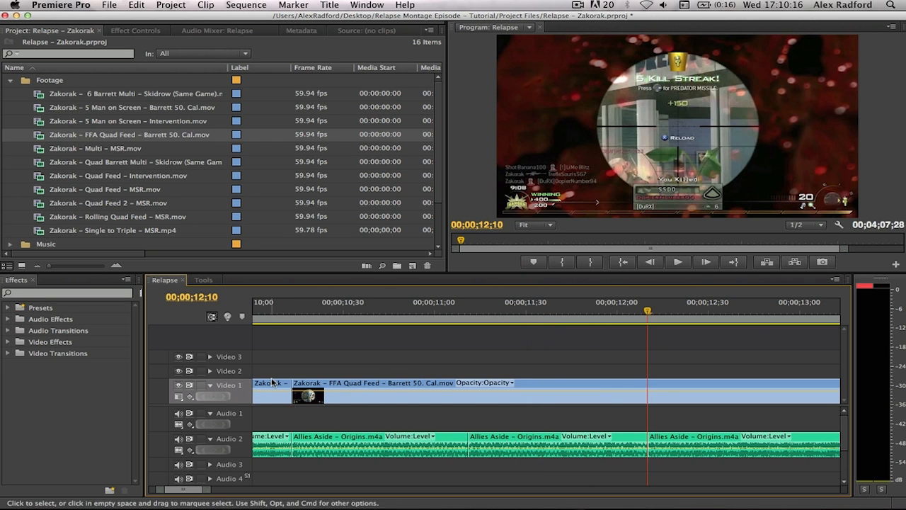
Play the marked beats through to the next one and split the music on Audio 2 at 00;00;13;10.
click(262, 310)
key(space)
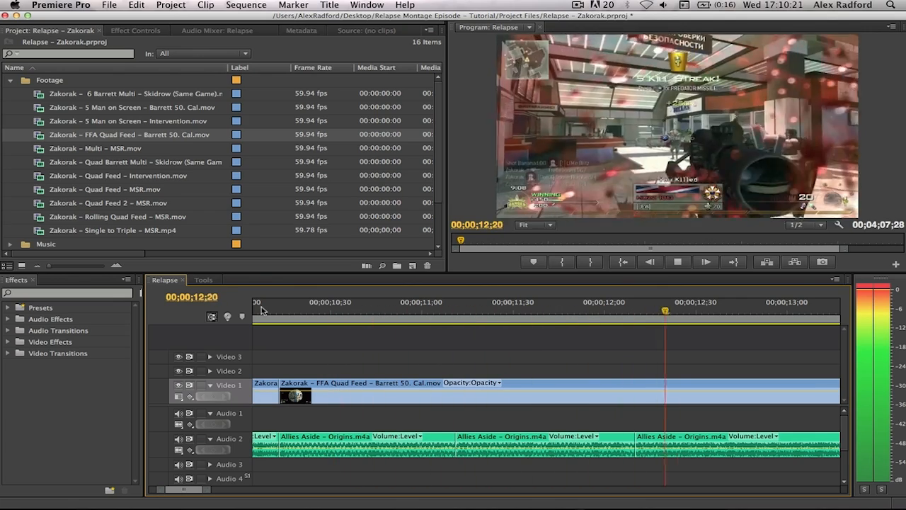
key(space)
scroll(365, 437, up, 1)
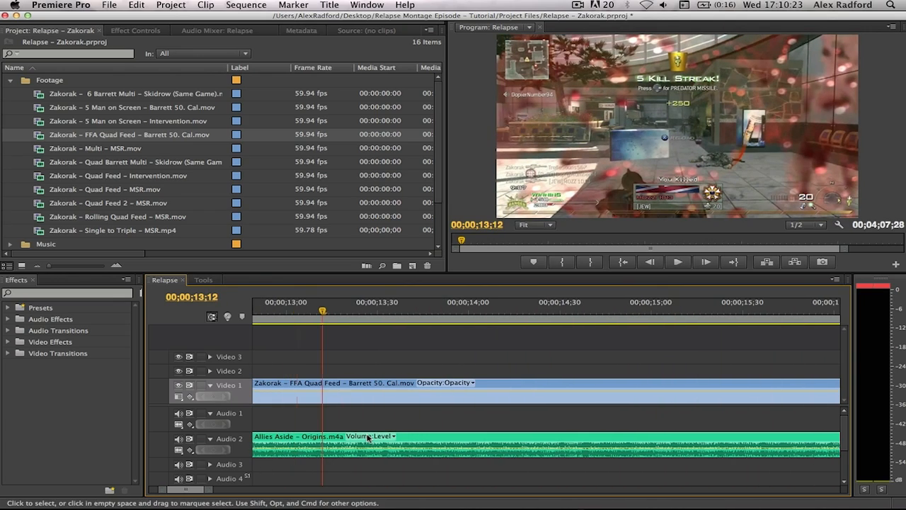
key(Left)
key(Left)
key(Left)
key(c)
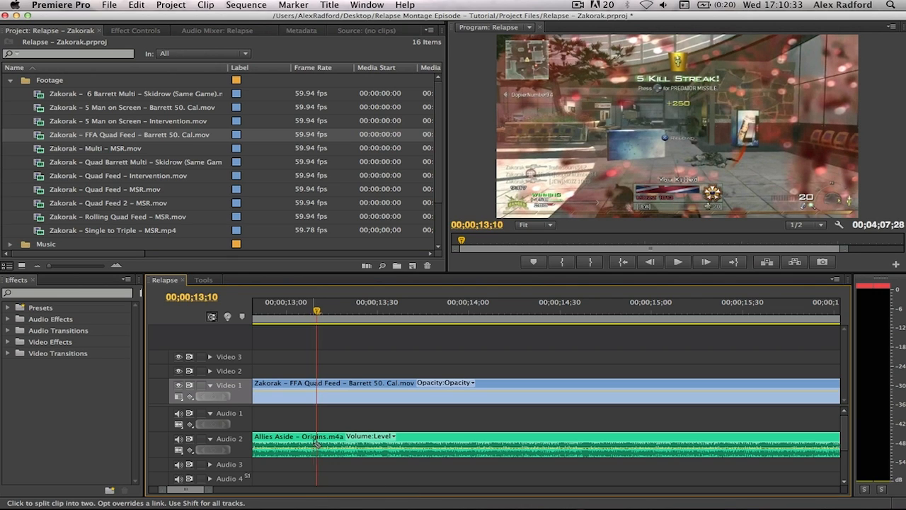
key(Right)
key(Right)
key(Left)
scroll(390, 436, left, 1)
click(329, 437)
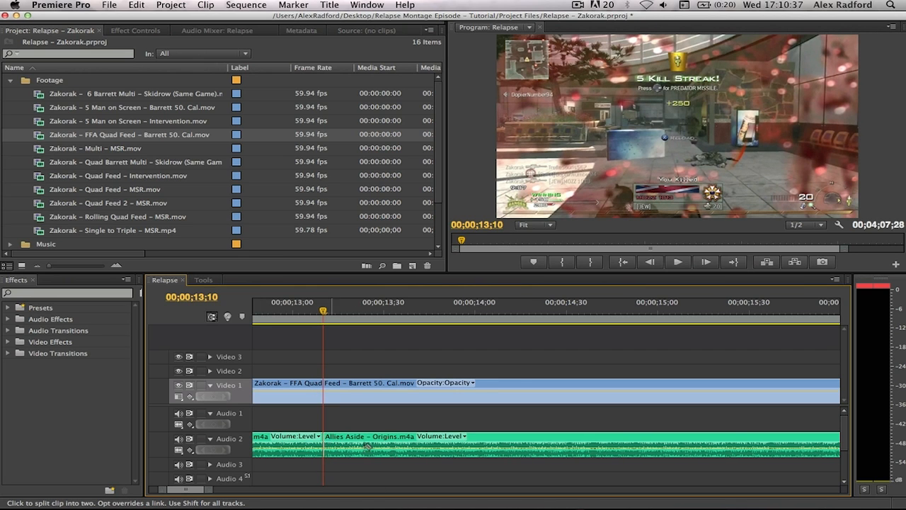
Find the second shot in the FFA Quad Feed clip and split the clip on Video 1 at 00;00;11;13.
scroll(388, 446, left, 5)
drag(160, 491, 144, 493)
click(581, 311)
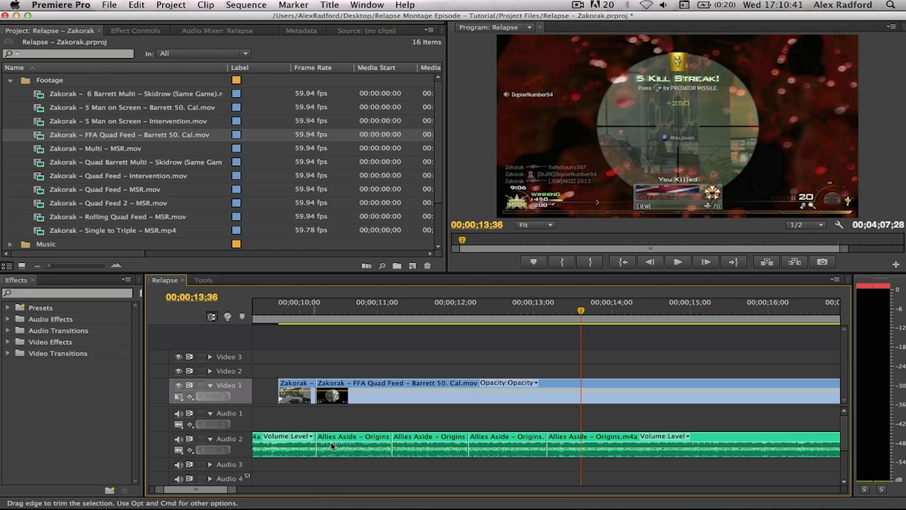
drag(316, 311, 393, 329)
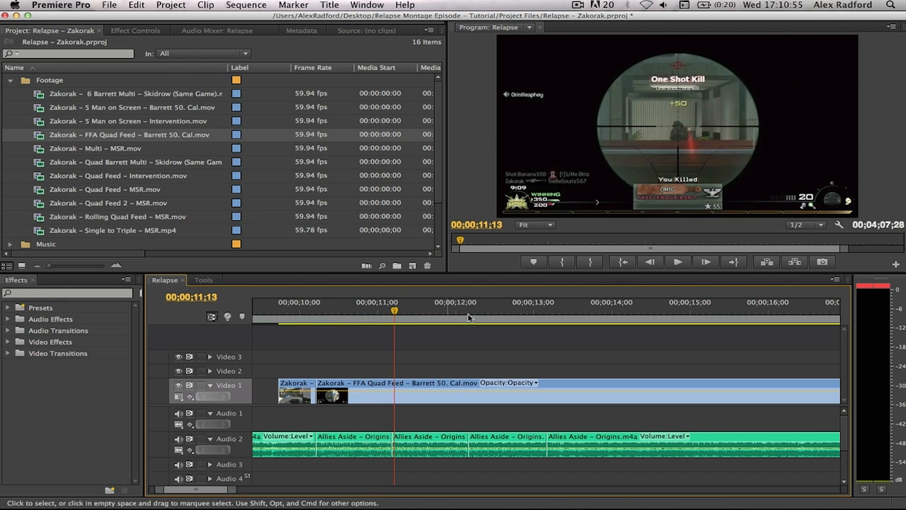
key(c)
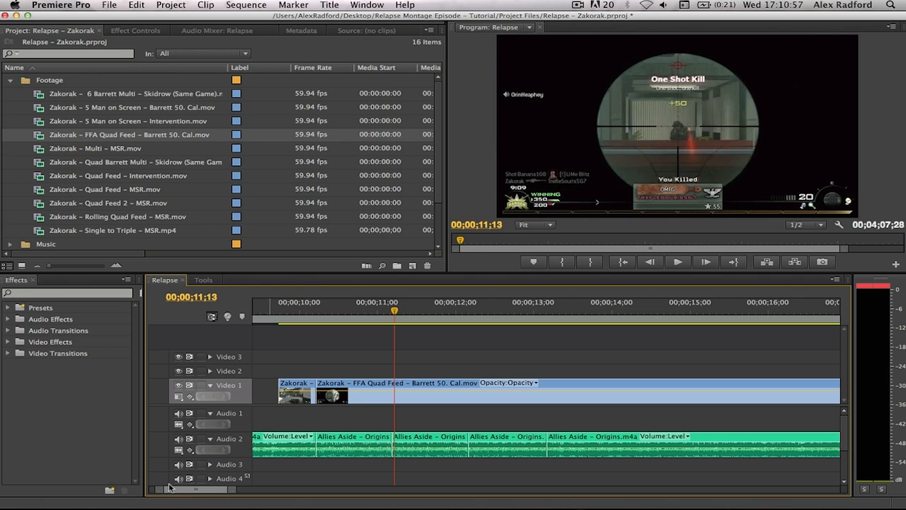
drag(163, 489, 193, 490)
click(544, 387)
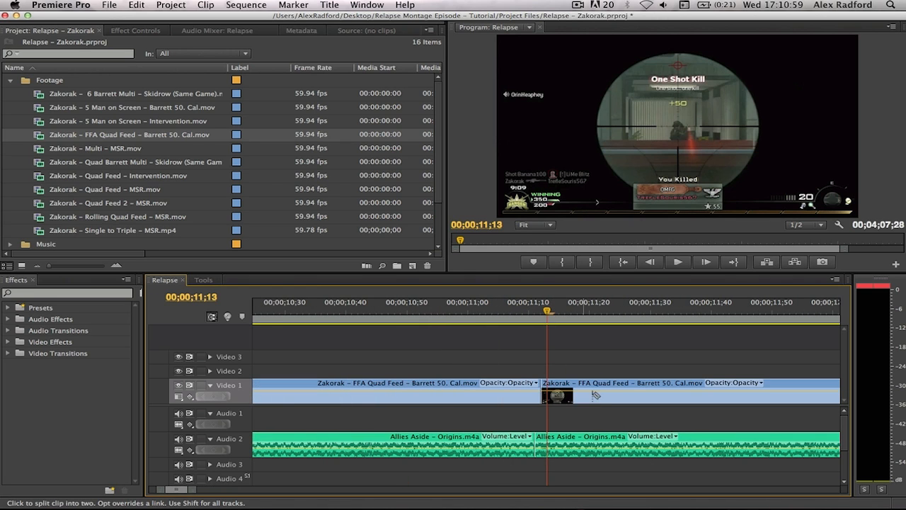
key(super+z)
click(549, 395)
key(v)
scroll(548, 393, right, 4)
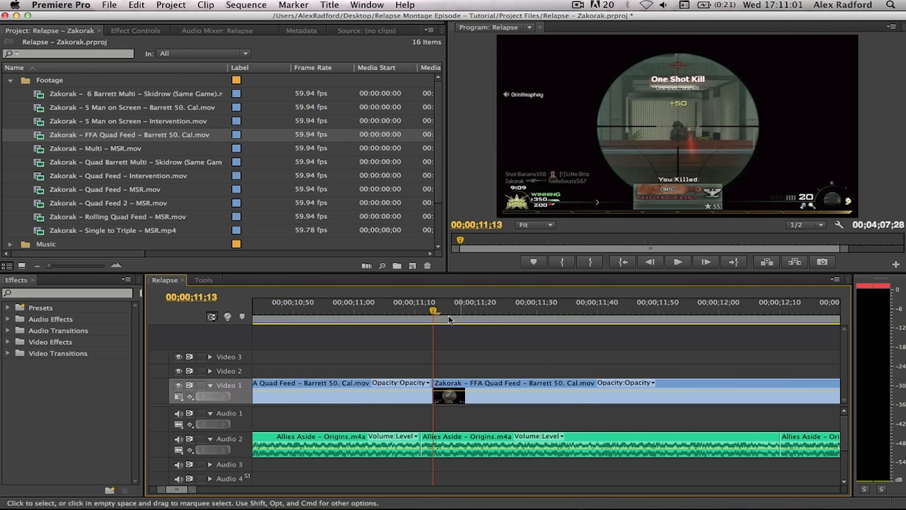
Scrub to the third shot and split the FFA Quad Feed clip on Video 1 at 00;00;12;06.
drag(197, 490, 217, 490)
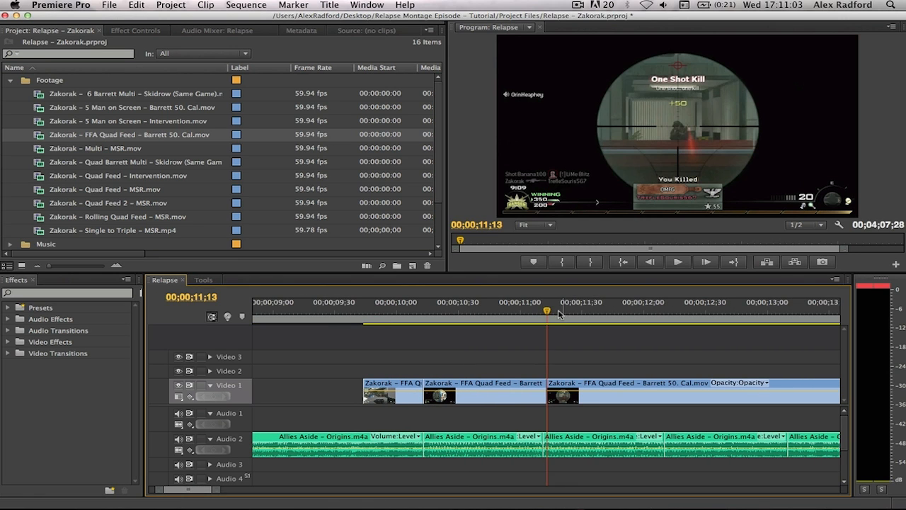
drag(563, 312, 637, 317)
drag(647, 320, 657, 320)
click(657, 388)
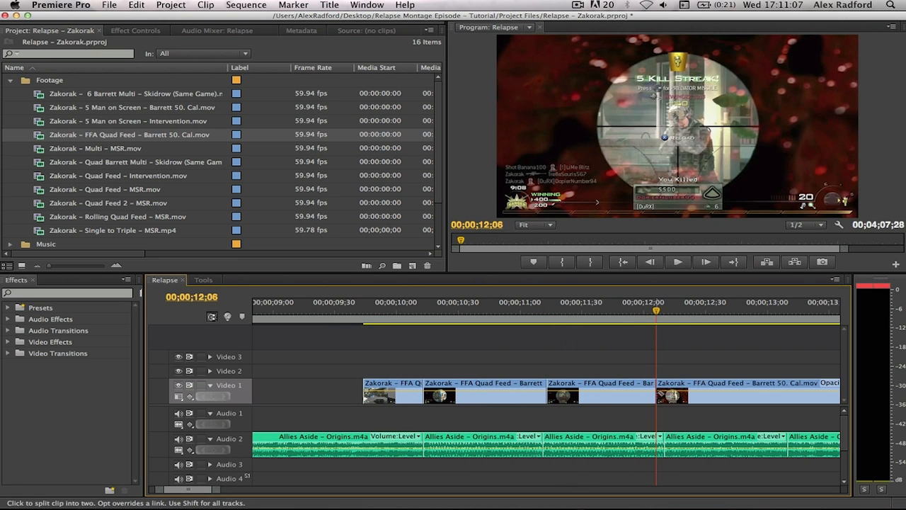
Scrub to the fourth shot and split the FFA Quad Feed clip on Video 1 at 00;00;13;33.
scroll(602, 389, down, 5)
click(554, 313)
drag(554, 313, 645, 328)
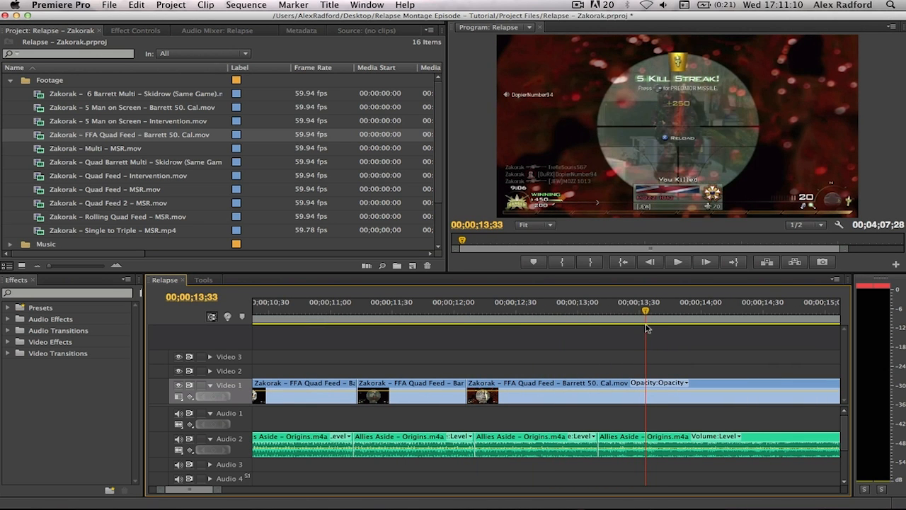
click(651, 393)
key(c)
click(647, 395)
key(v)
scroll(638, 395, up, 1)
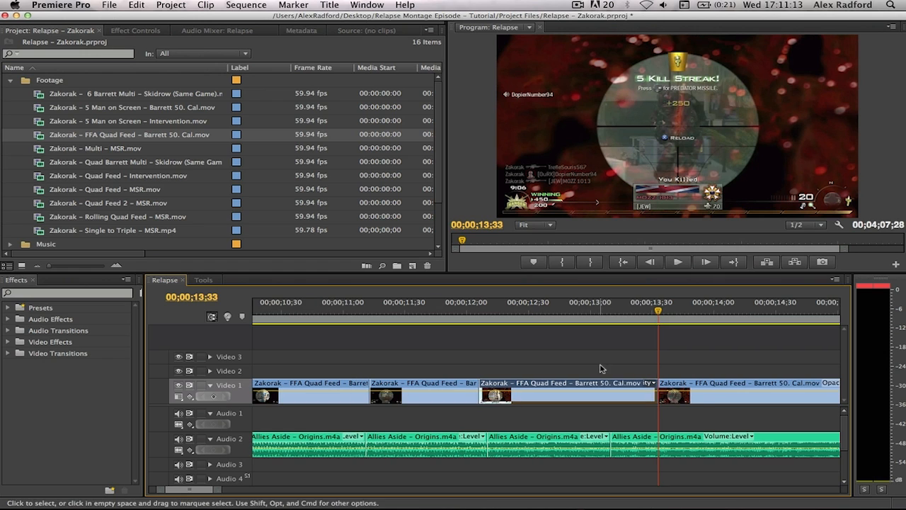
Rate-stretch the FFA Quad Feed segment between the first and second shots to end at the music split at 00;00;11;11.
click(699, 304)
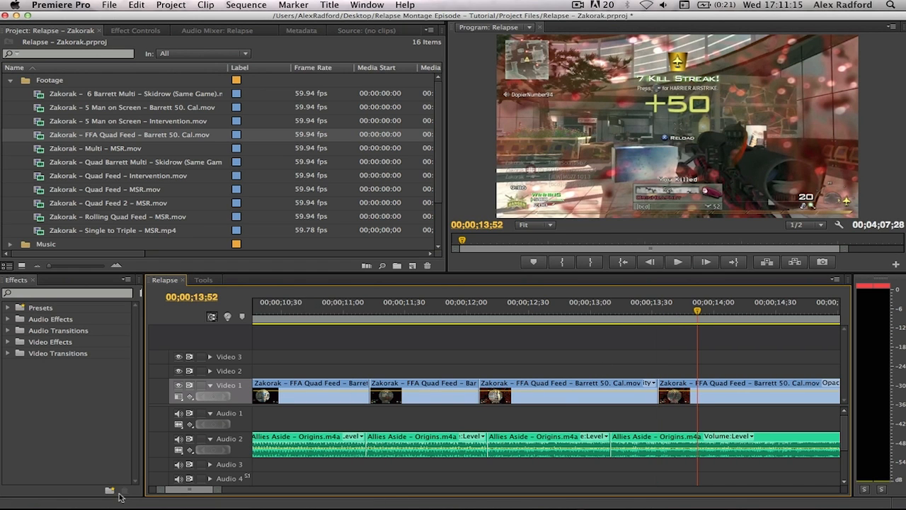
drag(160, 495, 106, 493)
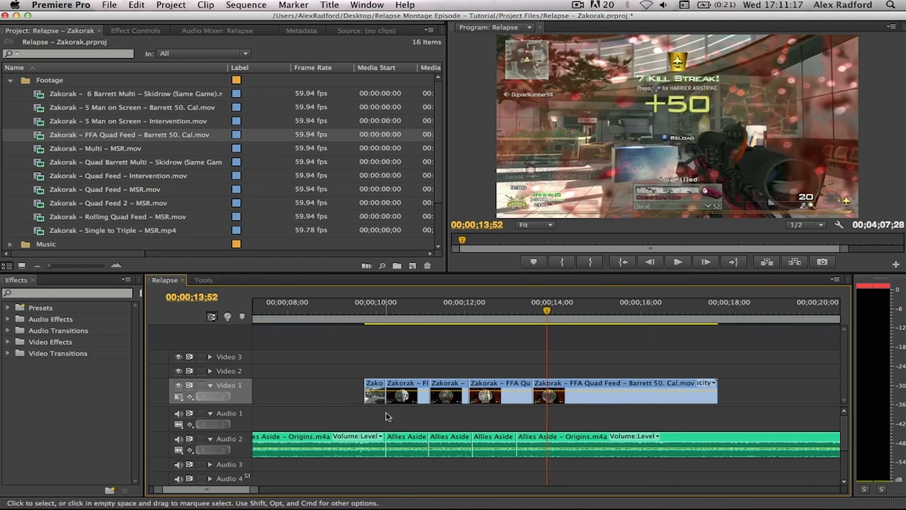
click(385, 319)
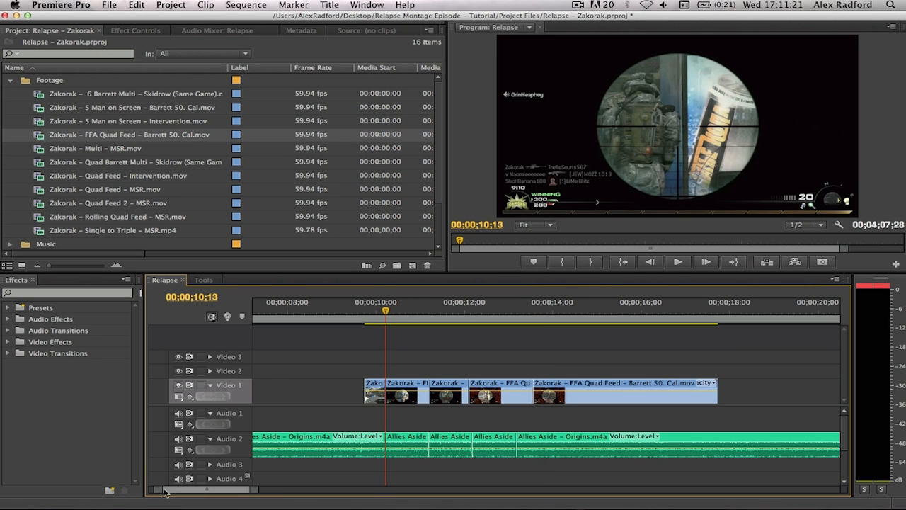
mouse_move(159, 491)
mouse_down()
mouse_move(192, 494)
mouse_move(177, 491)
mouse_up()
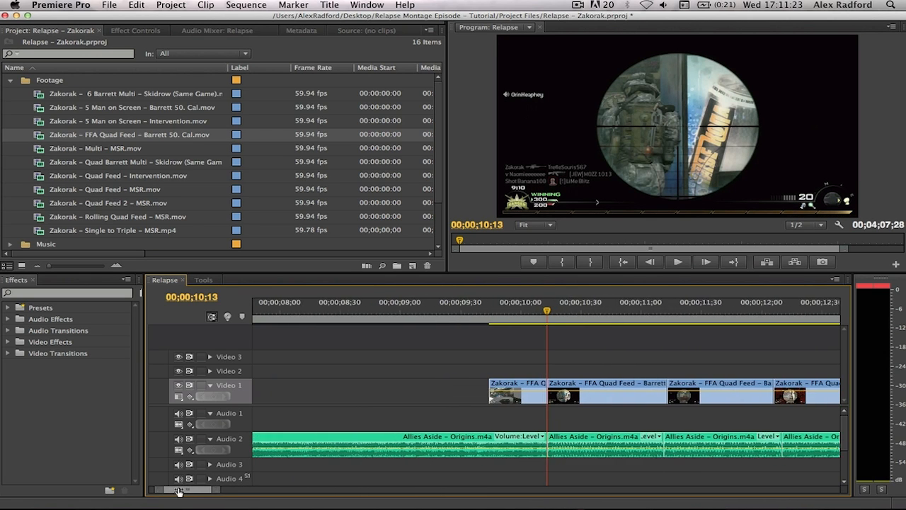
scroll(561, 401, right, 5)
scroll(560, 401, left, 3)
click(480, 322)
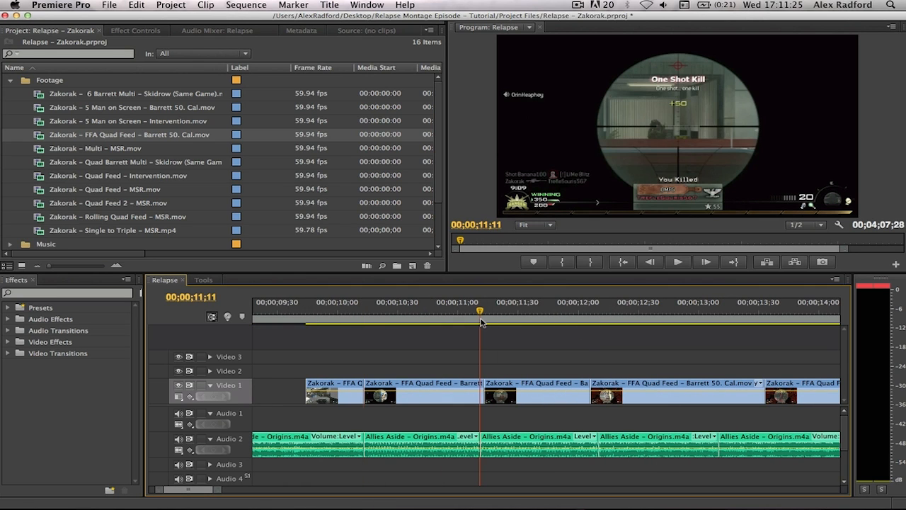
key(space)
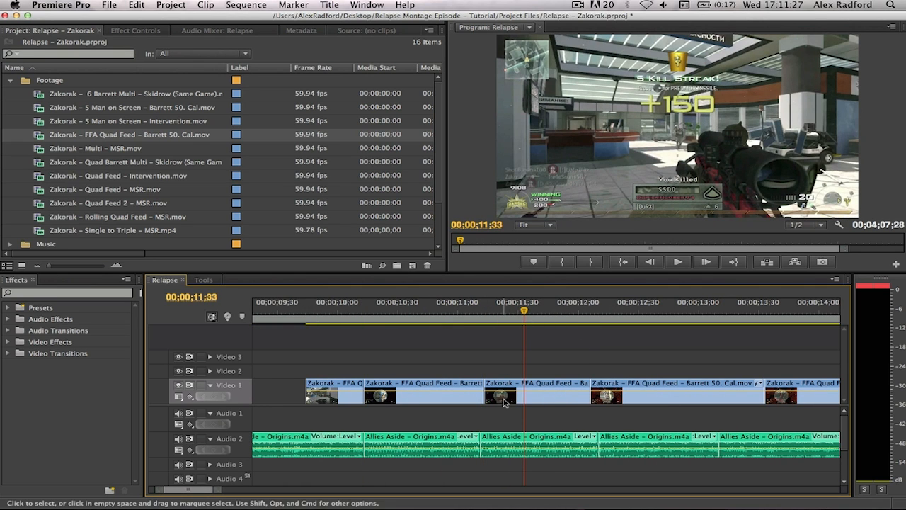
key(r)
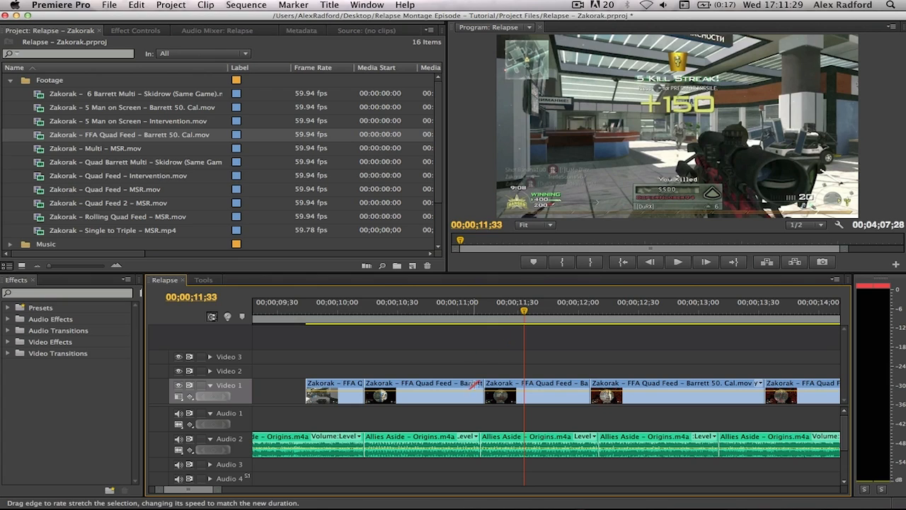
drag(482, 385, 479, 385)
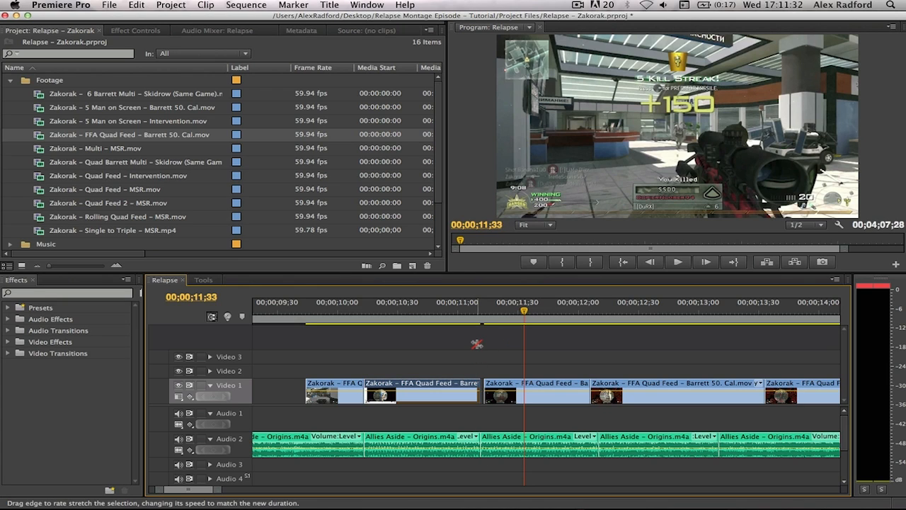
Play back the stretched segment, and move the following FFA Quad Feed segment earlier to close the gap on Video 1.
click(461, 311)
drag(160, 489, 167, 491)
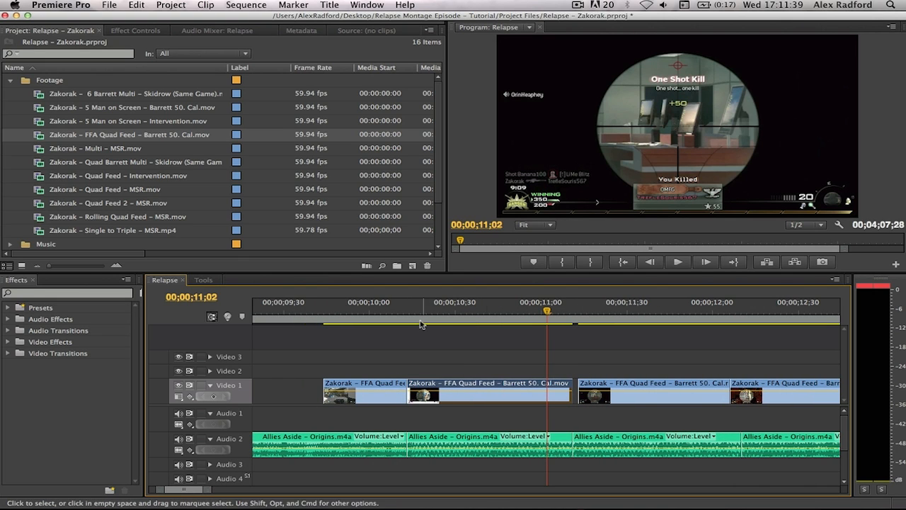
mouse_move(401, 315)
mouse_down()
mouse_move(532, 324)
mouse_move(407, 338)
mouse_move(423, 343)
mouse_move(543, 349)
mouse_move(440, 352)
mouse_move(637, 350)
mouse_move(386, 313)
mouse_up()
key(space)
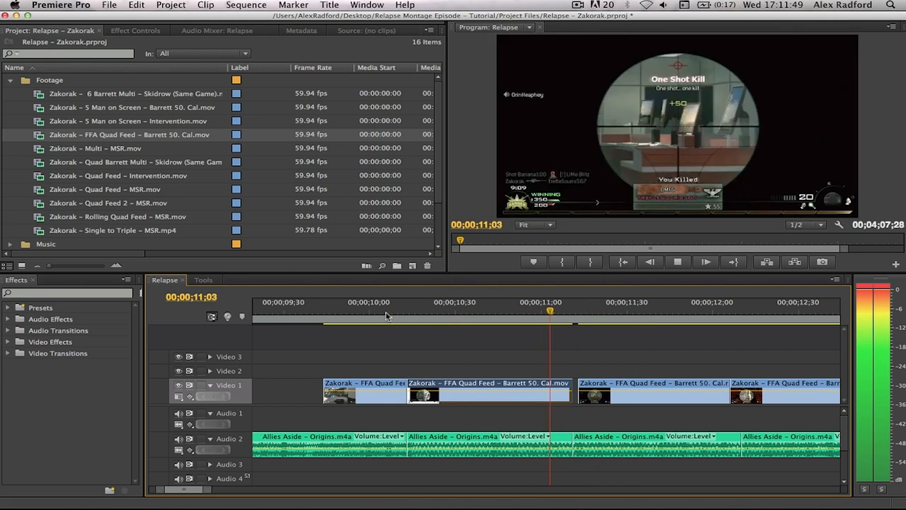
key(space)
click(580, 310)
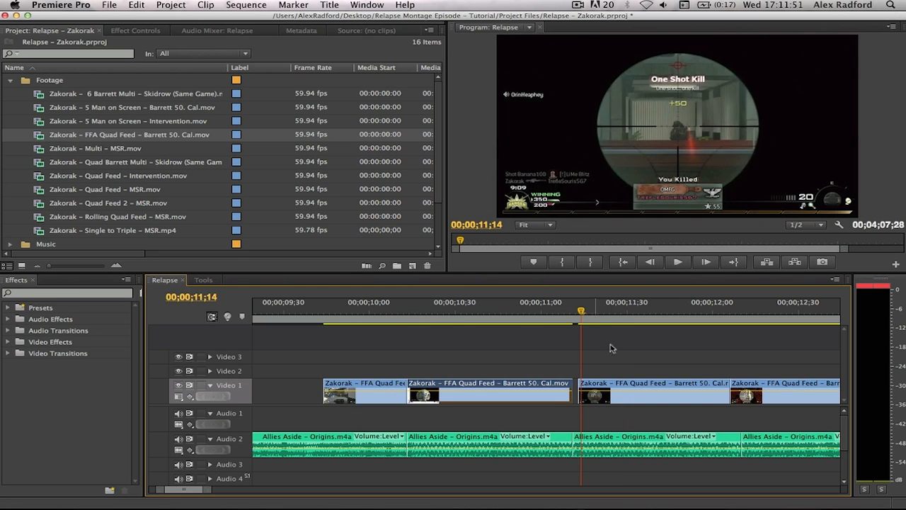
drag(606, 385, 600, 372)
click(600, 372)
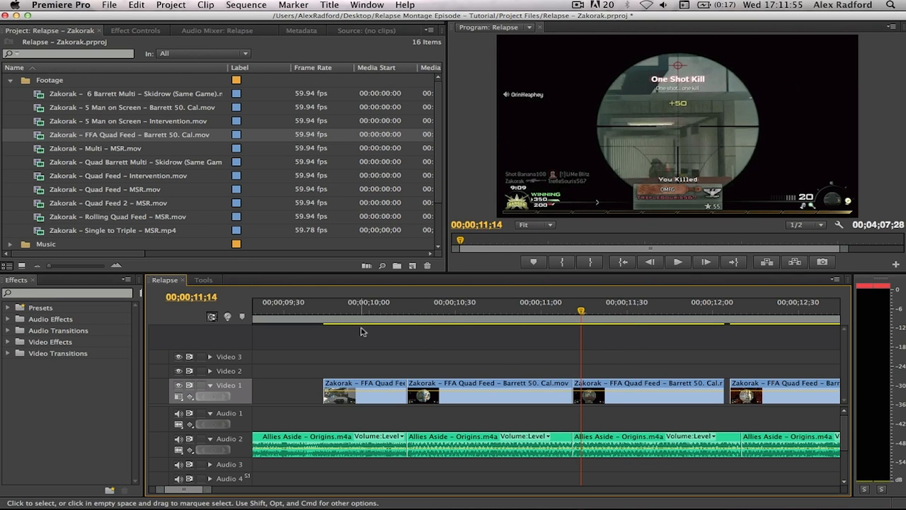
Play the aligned shots, and shift the last two FFA Quad Feed segments together to start at the music split at 00;00;12;10.
click(339, 316)
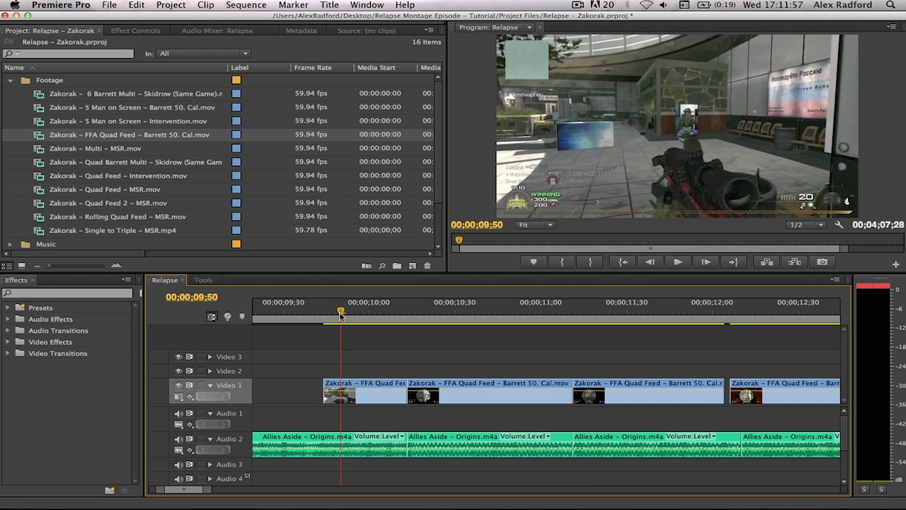
key(space)
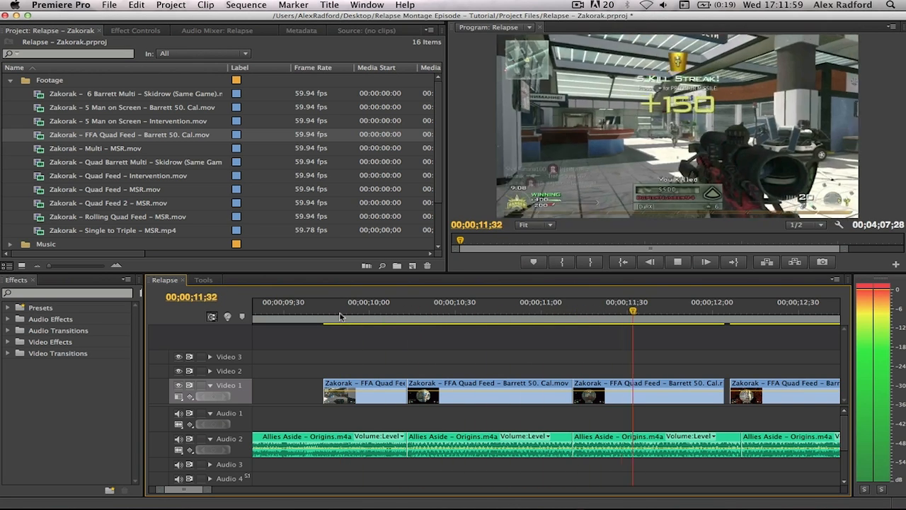
drag(406, 316, 541, 320)
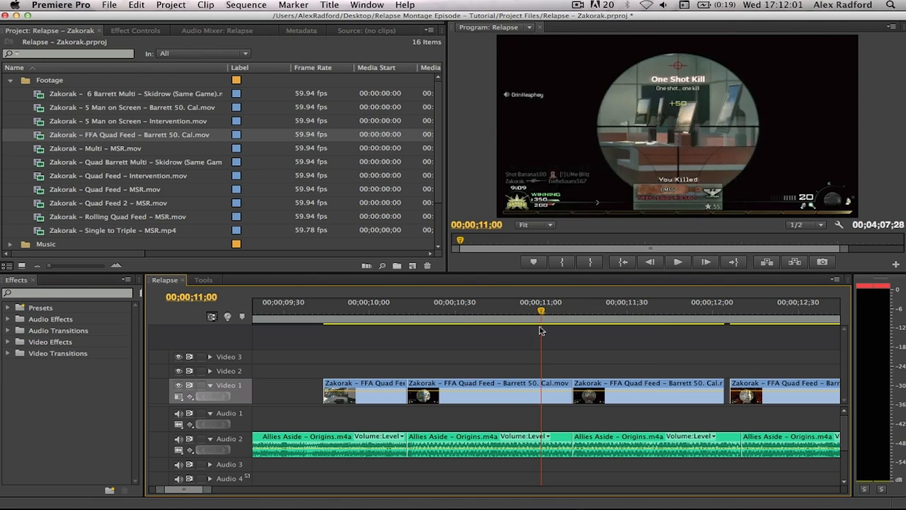
scroll(671, 361, right, 3)
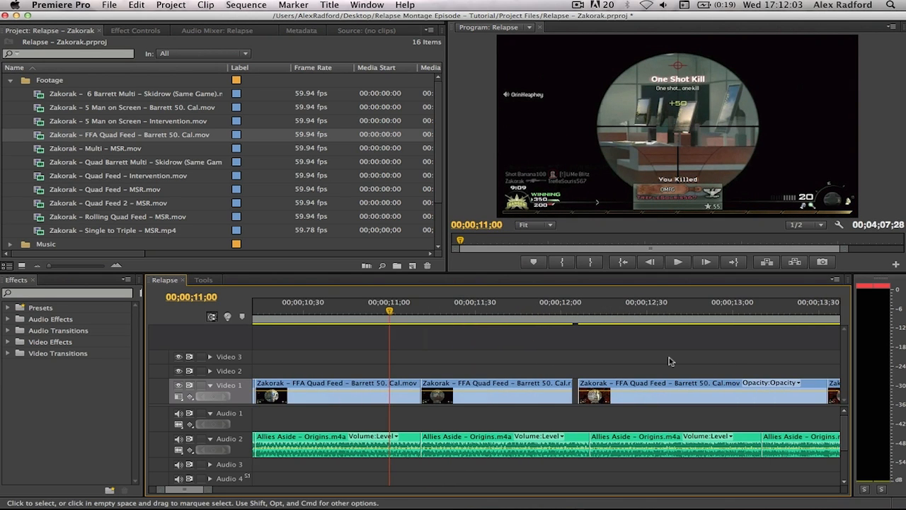
scroll(670, 361, right, 4)
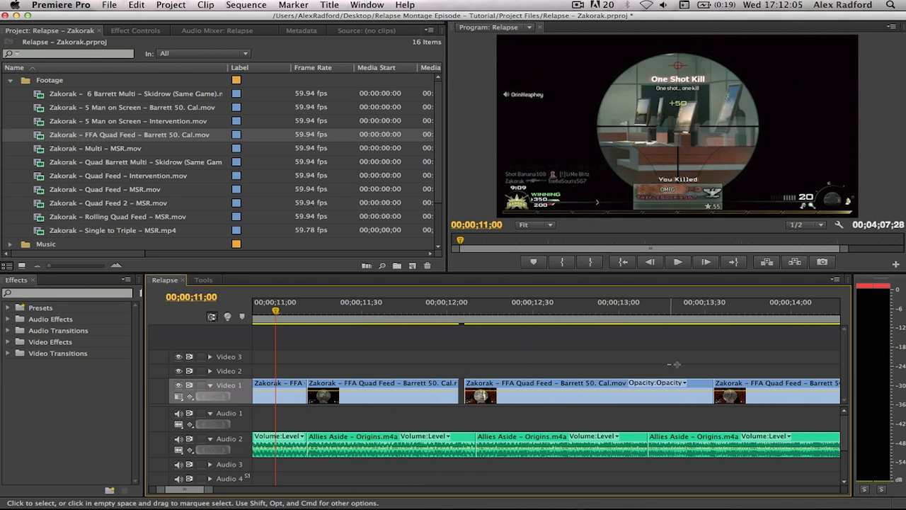
drag(747, 391, 771, 394)
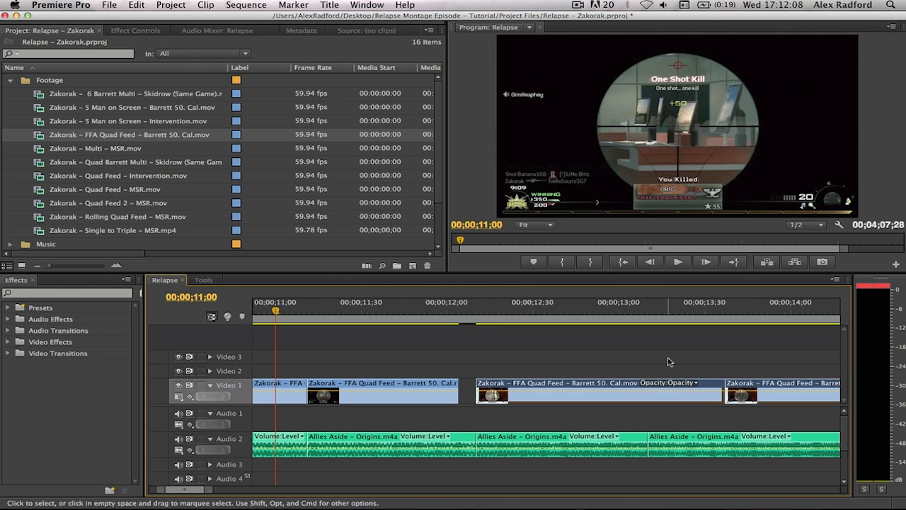
Rate-stretch the segment between the second and third shots to fill the gap up to the music split at 00;00;12;10.
click(388, 387)
click(387, 310)
key(x)
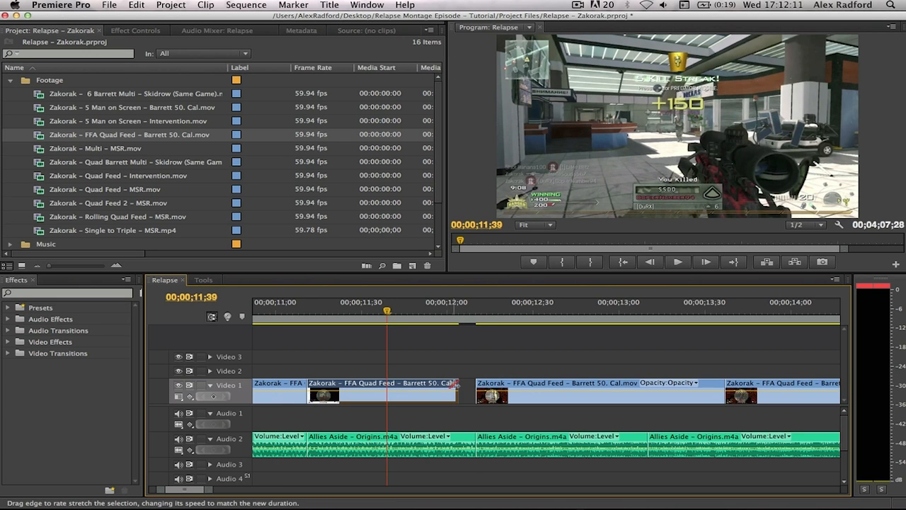
drag(457, 384, 474, 386)
key(super+z)
Check the stretched segment's Speed/Duration settings without changing them, and play the segment back.
key(v)
right_click(381, 385)
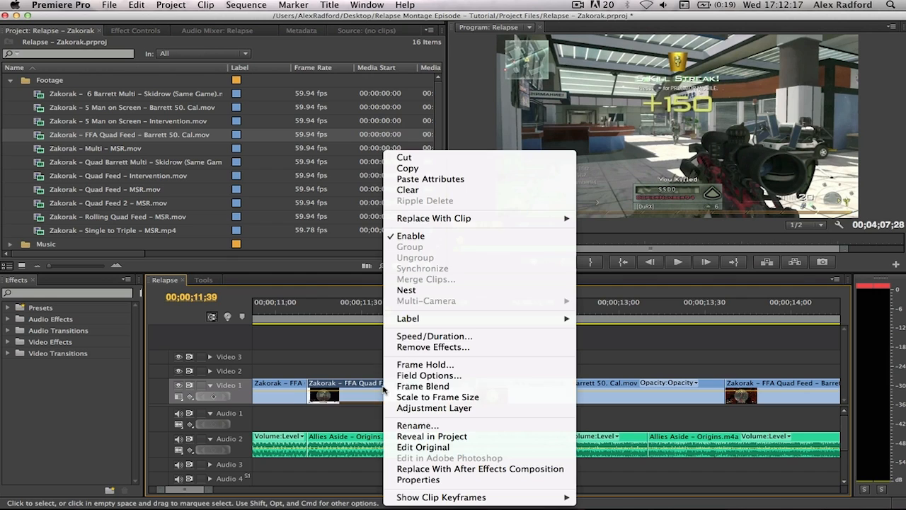
click(423, 337)
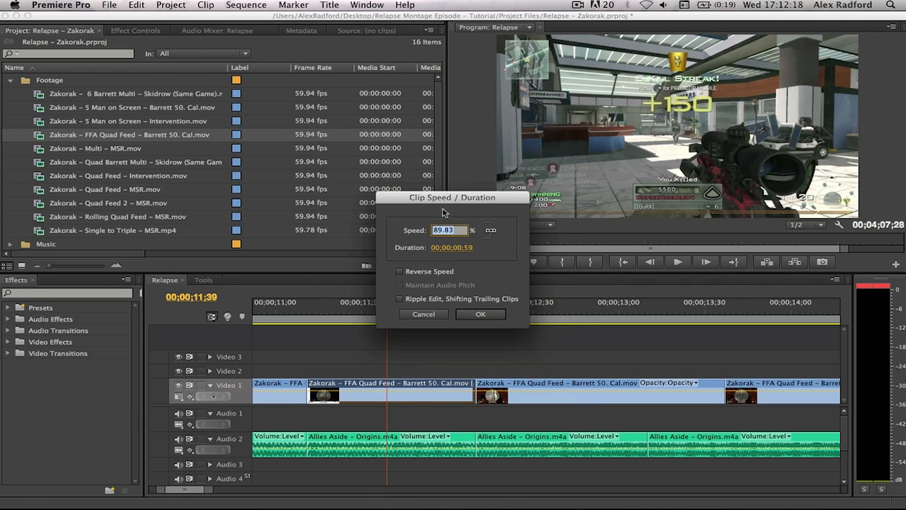
click(436, 315)
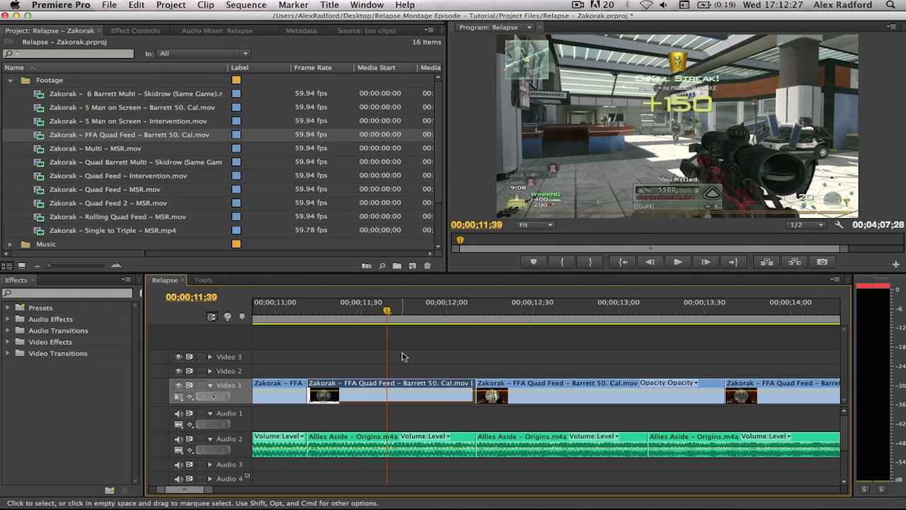
click(279, 317)
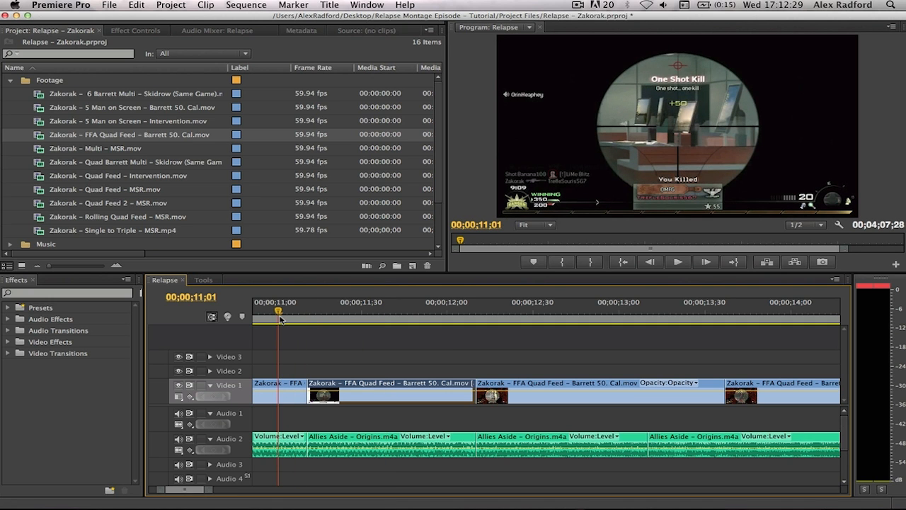
key(space)
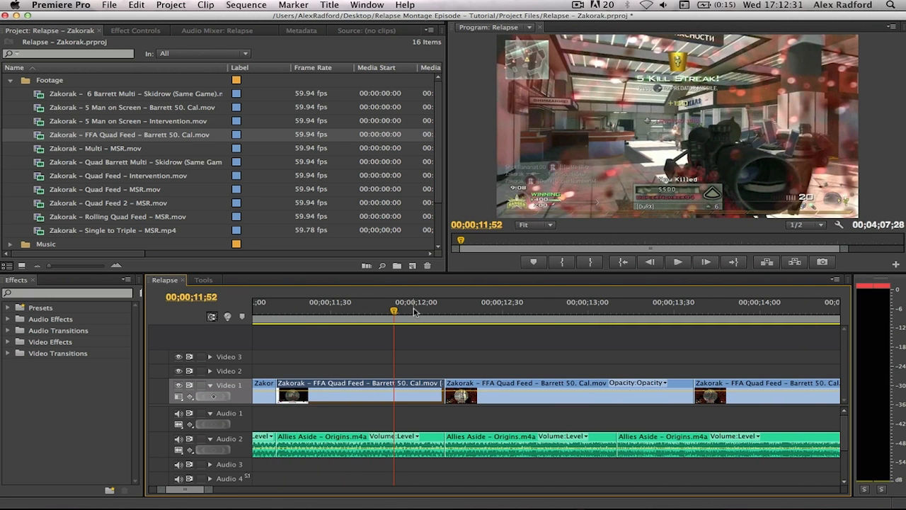
Rate-stretch the segment between the third and fourth shots to end at the music split at 00;00;13;10, using snapping.
drag(411, 317, 574, 320)
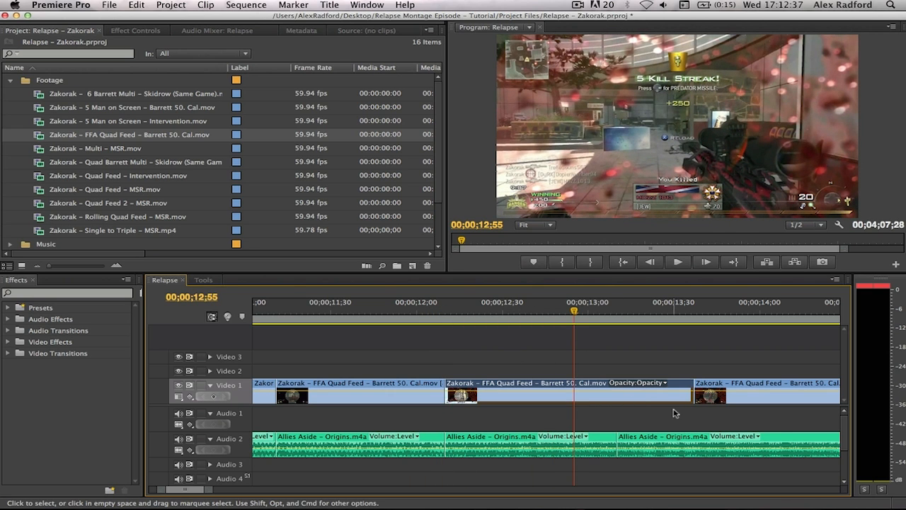
key(r)
drag(691, 395, 620, 386)
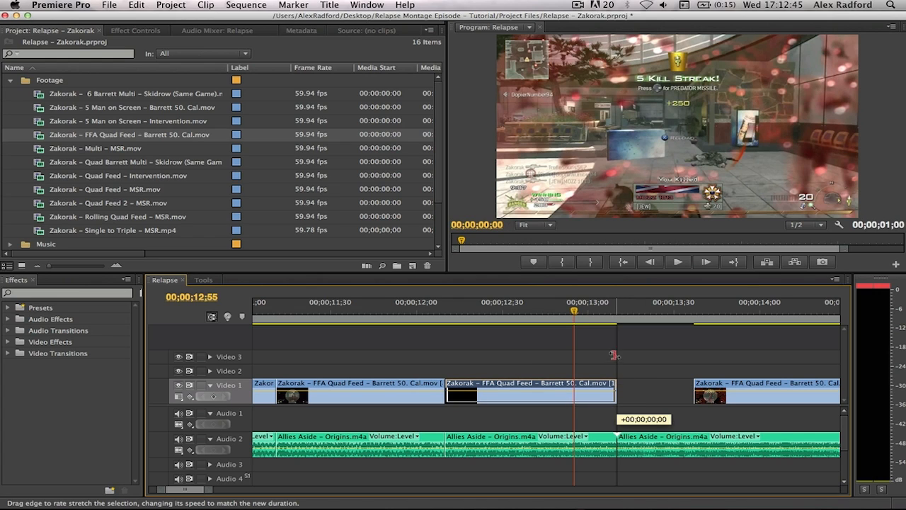
mouse_move(613, 354)
mouse_down()
mouse_move(627, 369)
mouse_move(618, 370)
mouse_up()
key(v)
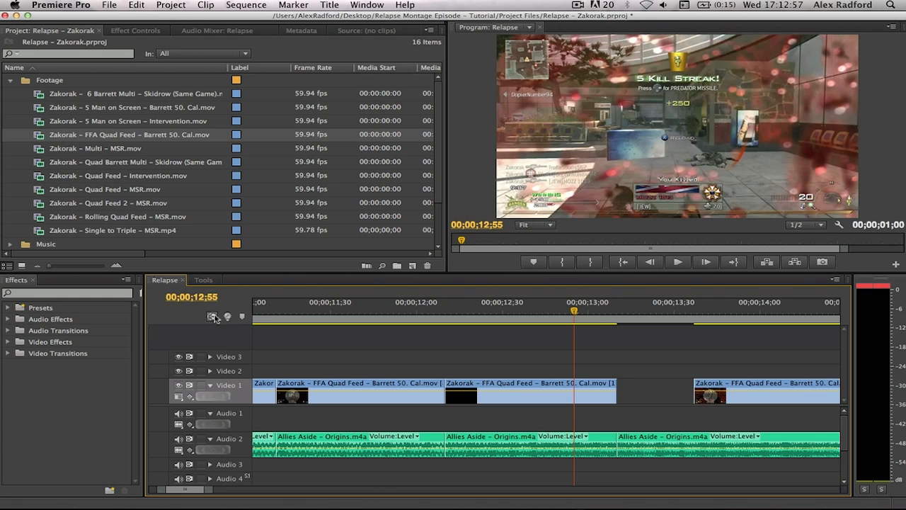
key(r)
mouse_move(615, 395)
mouse_down()
mouse_move(653, 396)
mouse_move(613, 397)
mouse_up()
click(212, 316)
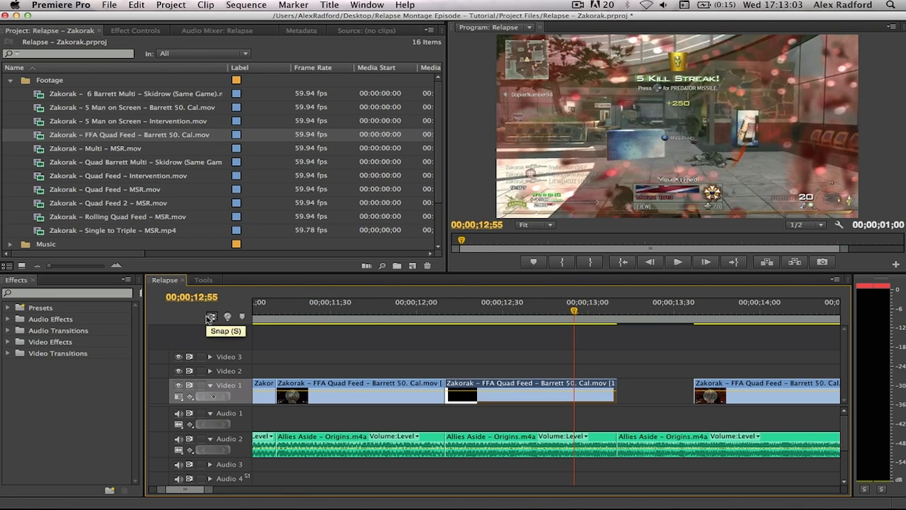
Move the last FFA Quad Feed segment to start at the music split at 00;00;13;10, and play the synced sequence.
key(v)
click(591, 312)
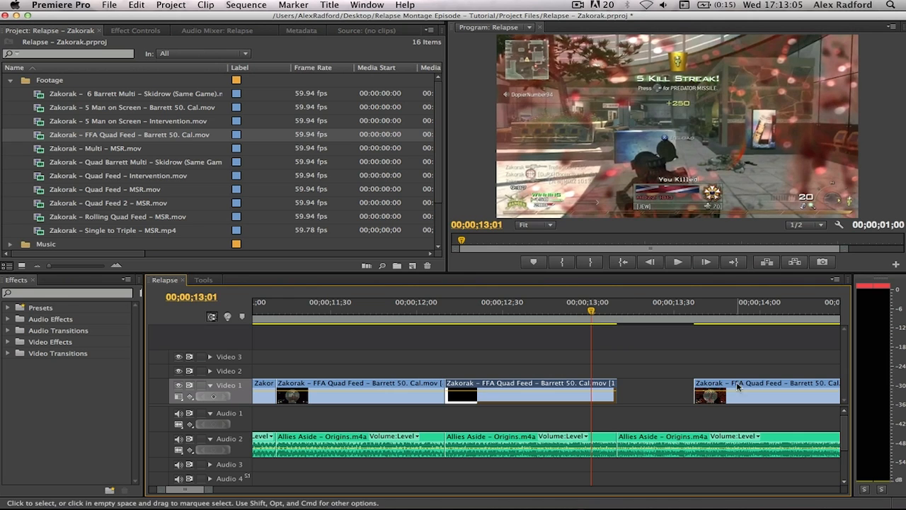
drag(725, 389, 648, 390)
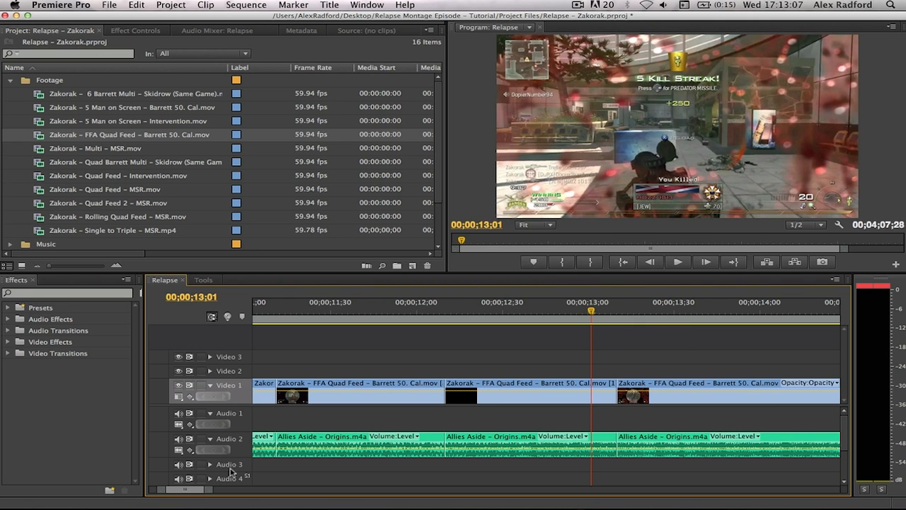
drag(165, 491, 148, 491)
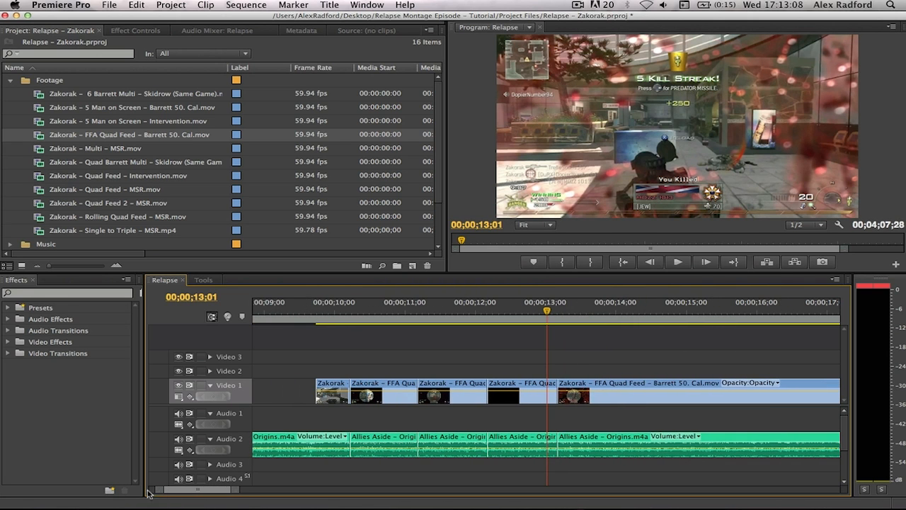
click(335, 309)
key(space)
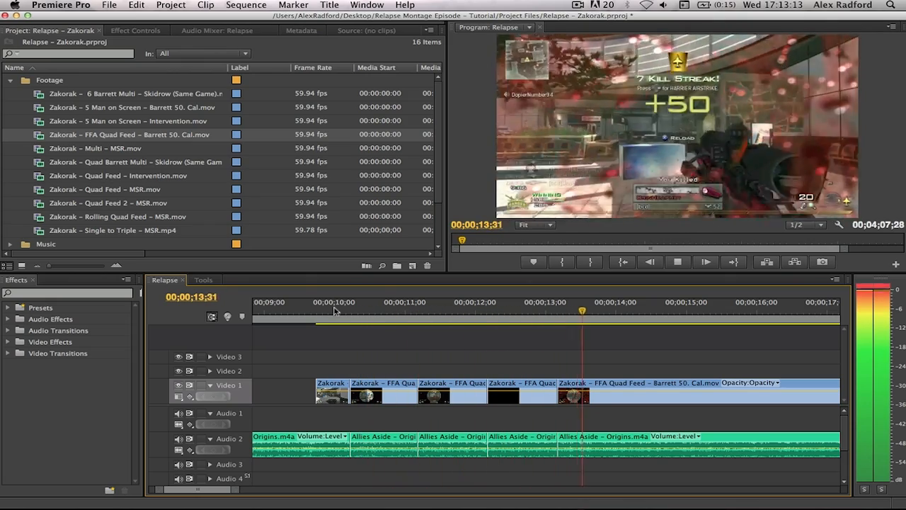
key(space)
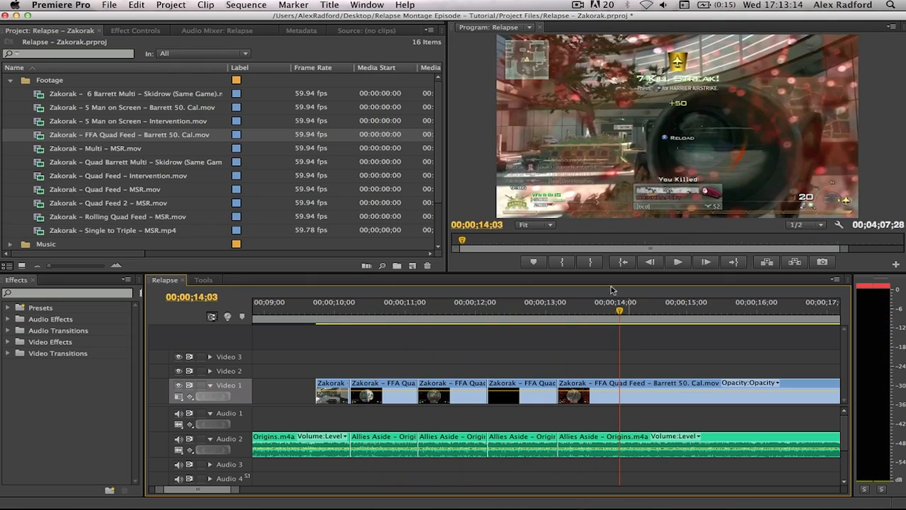
Split the last FFA Quad Feed segment on Video 1 just after the 14-second mark and delete the remainder of the clip.
click(360, 310)
key(c)
click(628, 386)
key(v)
click(653, 389)
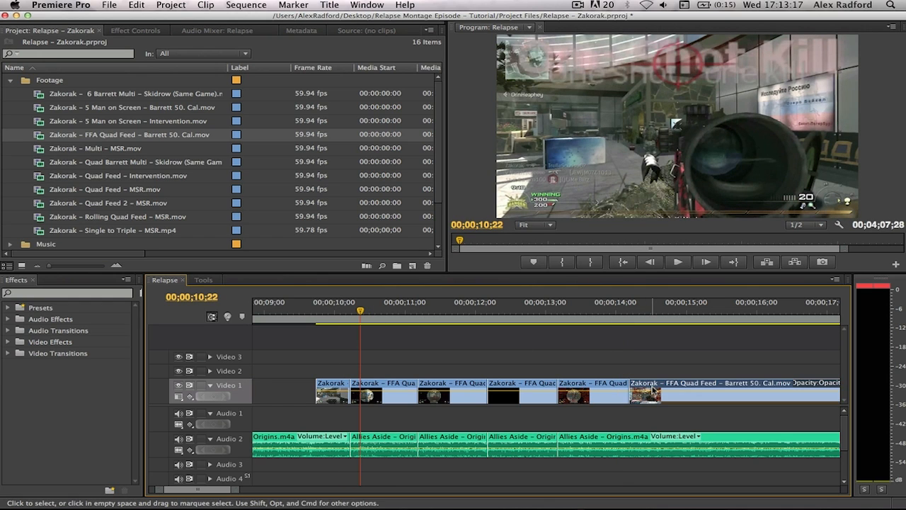
key(Delete)
drag(344, 323, 346, 323)
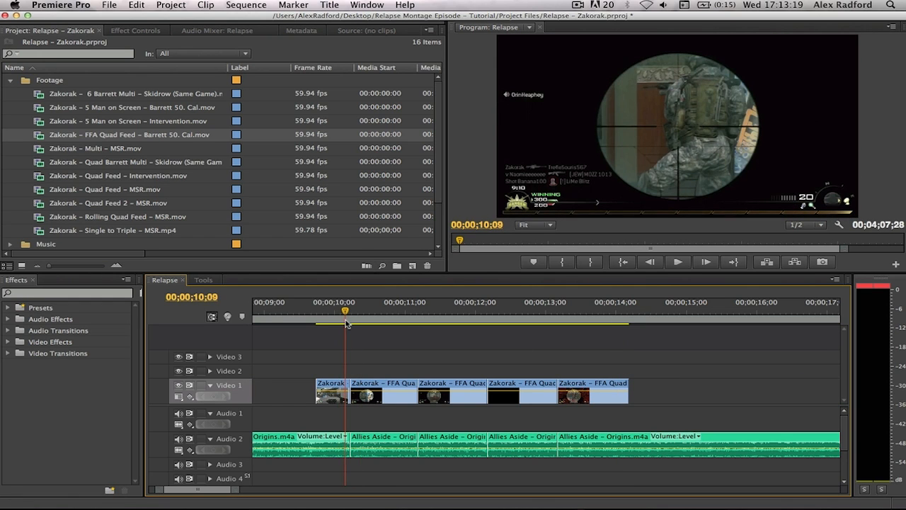
Collapse the Footage bin, expand Sounds, and place Barret 50.Cal.mp3 on Audio 1 at the first shot's cut, 00;00;10;13.
click(11, 86)
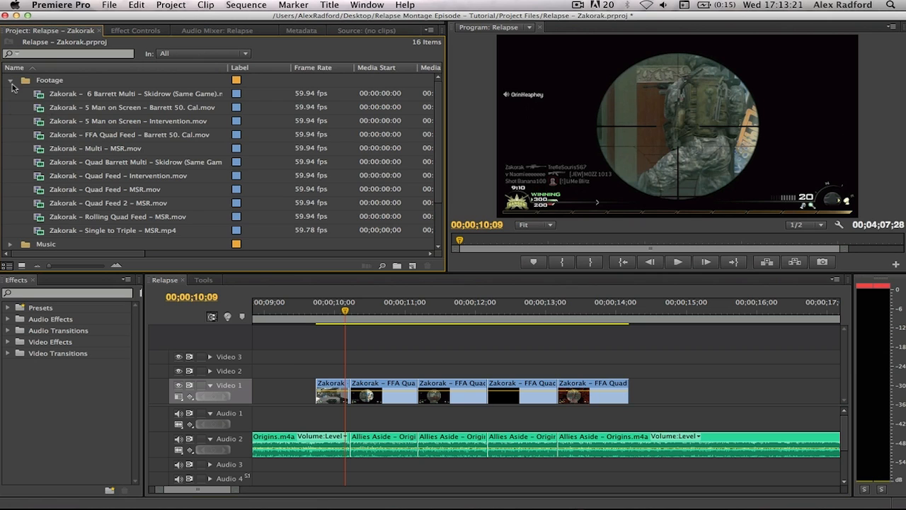
click(11, 82)
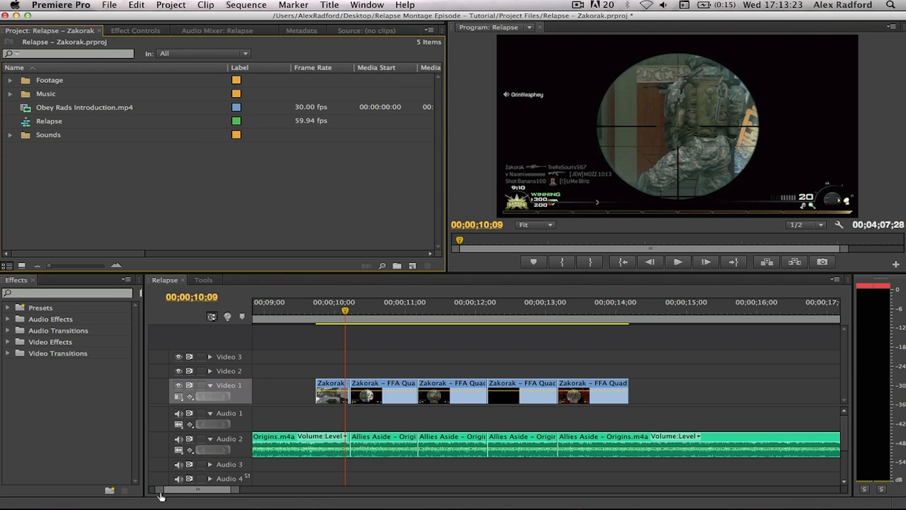
drag(159, 490, 165, 492)
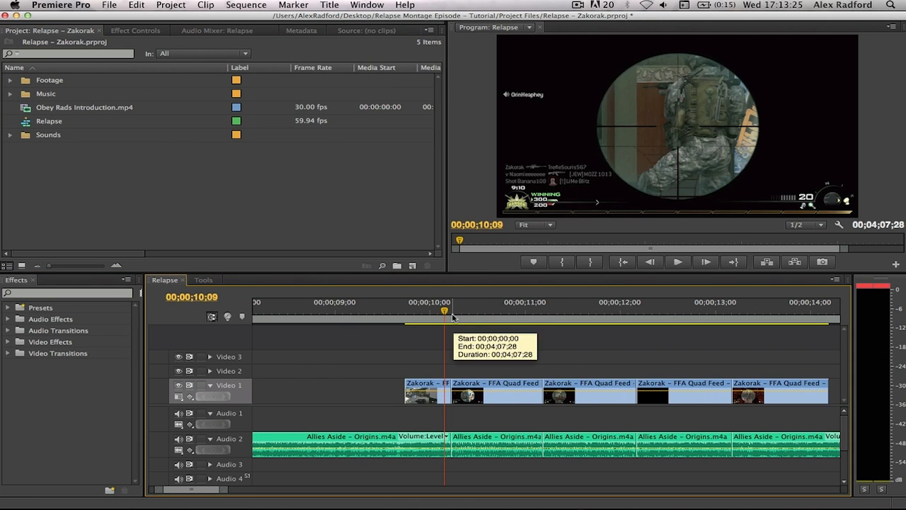
mouse_move(453, 317)
mouse_down()
mouse_move(531, 322)
mouse_move(449, 325)
mouse_move(460, 325)
mouse_up()
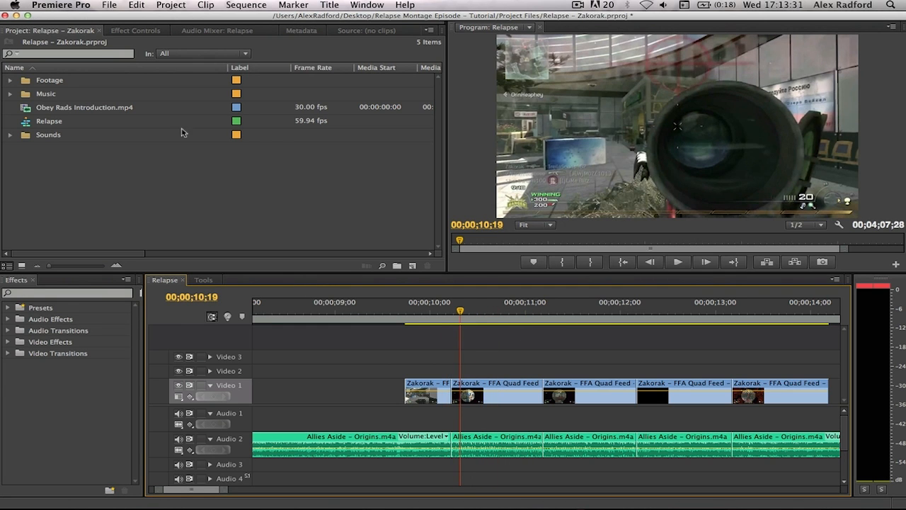
click(11, 136)
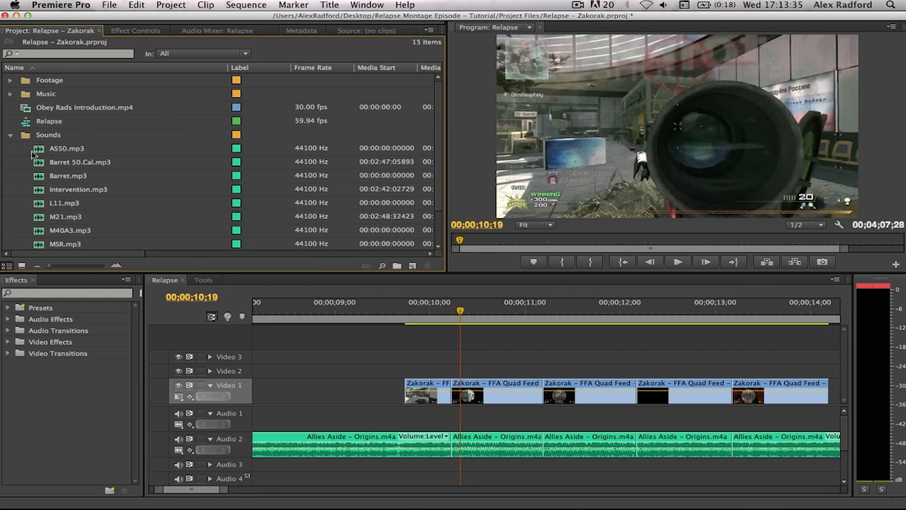
drag(44, 164, 450, 419)
mouse_move(159, 495)
mouse_down()
mouse_move(170, 495)
mouse_move(163, 495)
mouse_up()
Mute the music on Audio 2 and play the first shot with its gunshot sound.
right_click(573, 417)
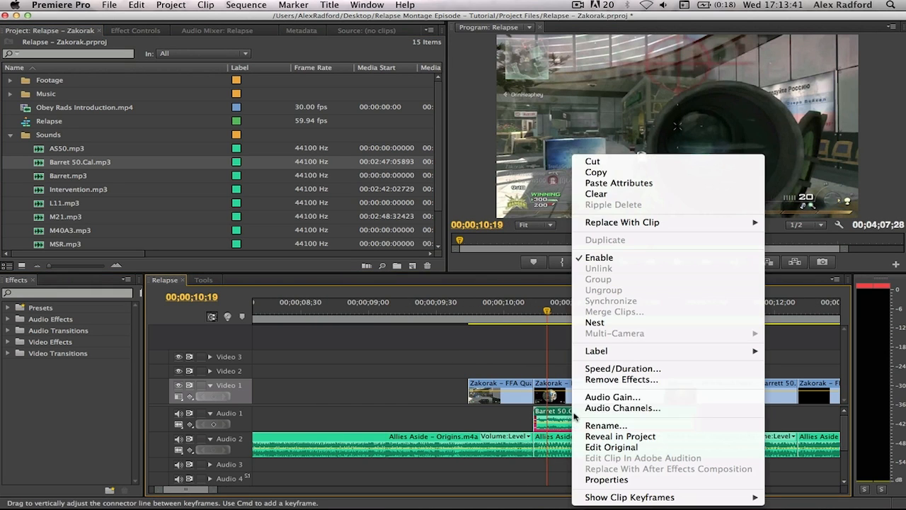
click(475, 411)
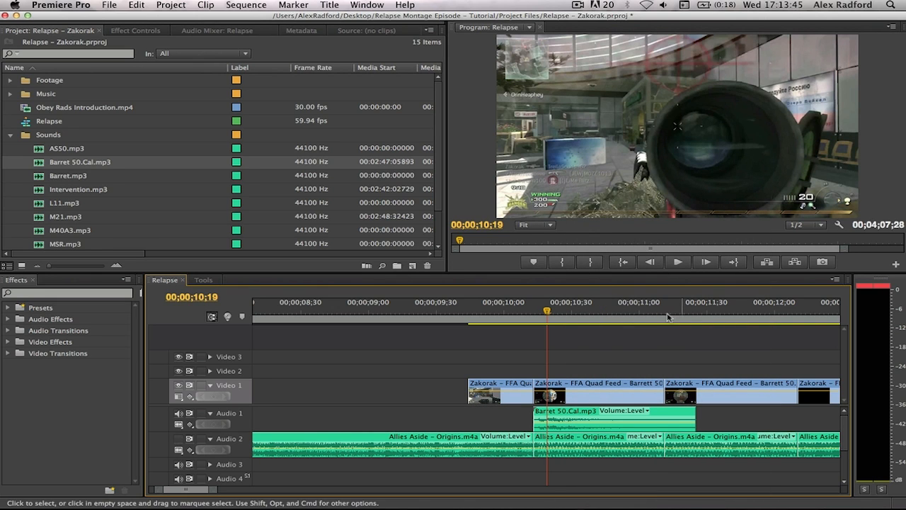
click(486, 311)
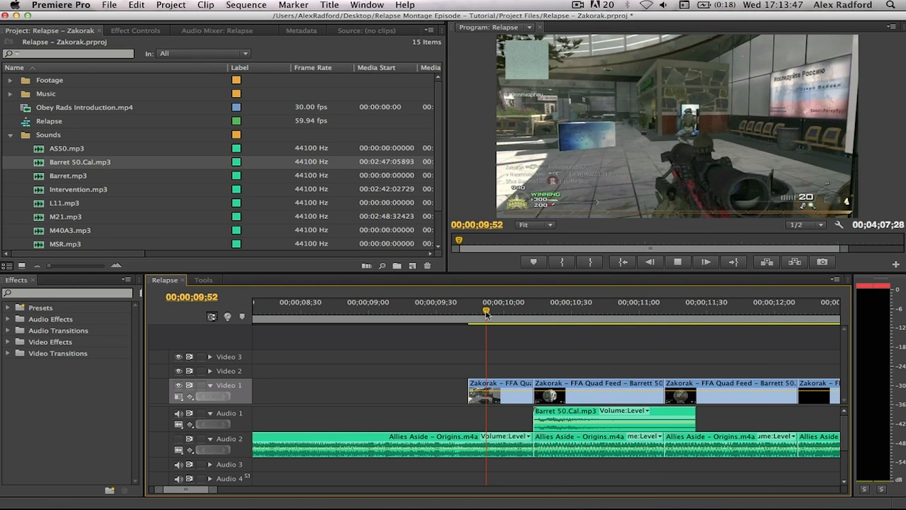
key(space)
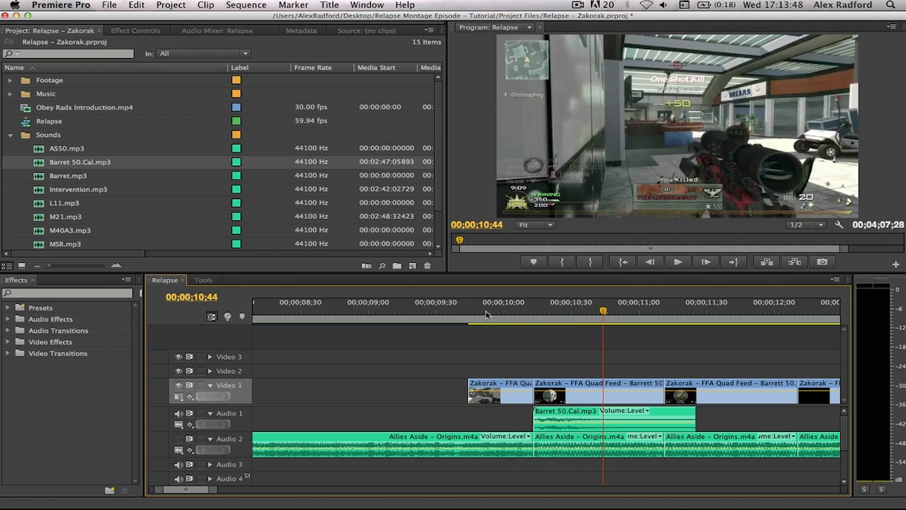
Adjust the audio gain of the Barret 50.Cal.mp3 clip on Audio 1 by 4 dB.
right_click(550, 425)
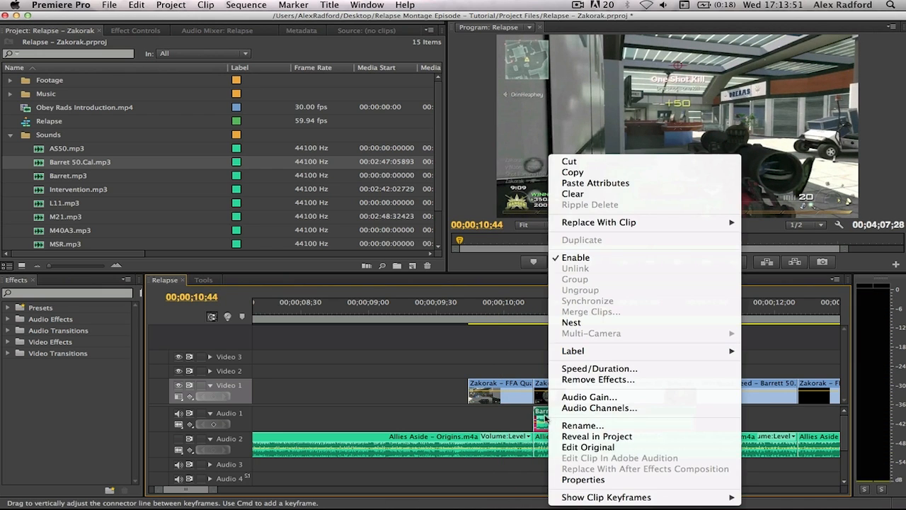
click(519, 418)
right_click(560, 420)
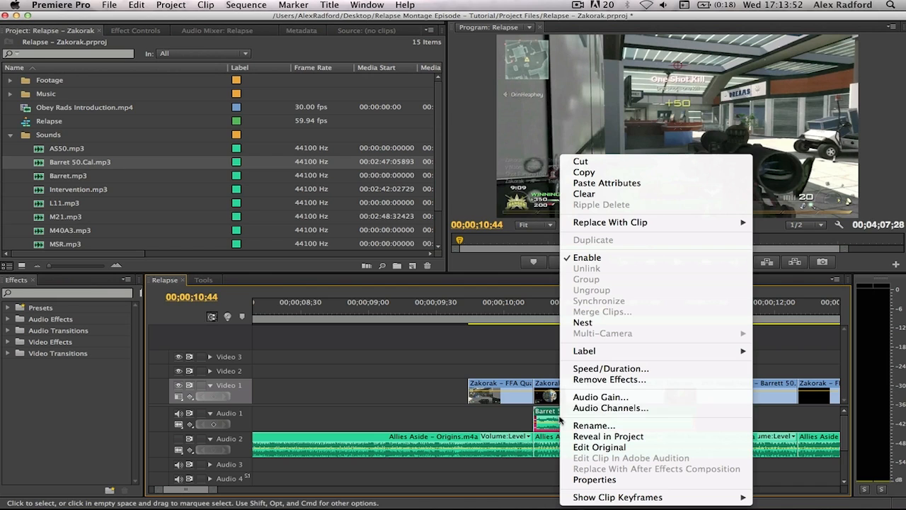
click(591, 397)
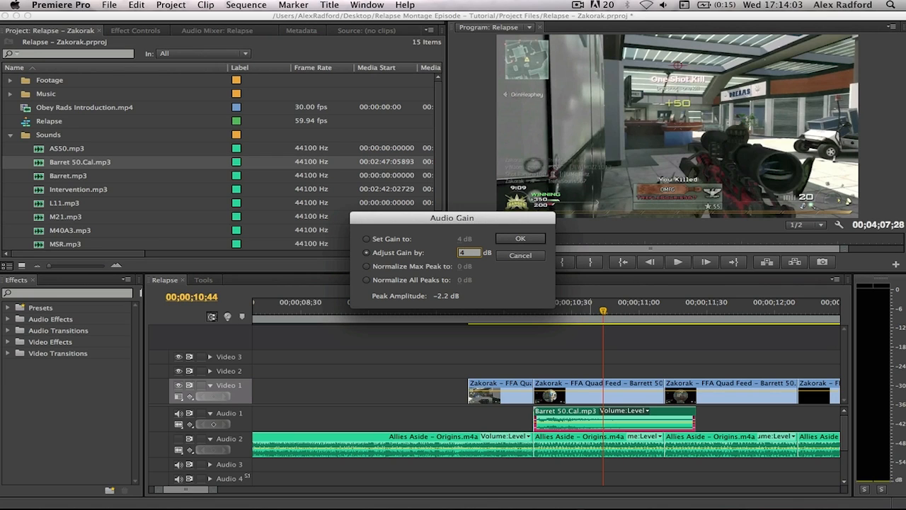
key(Return)
drag(537, 312, 552, 313)
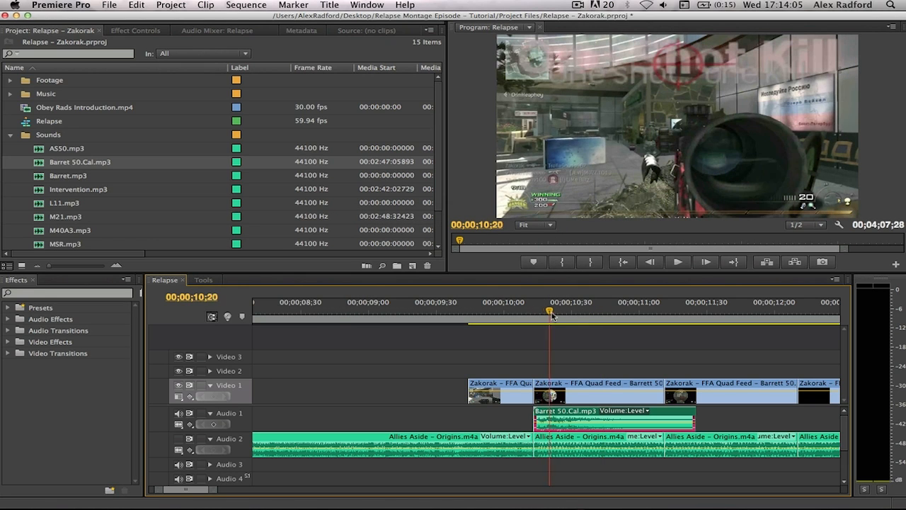
Adjust the Barret 50.Cal.mp3 clip's audio gain by -2 dB.
right_click(564, 422)
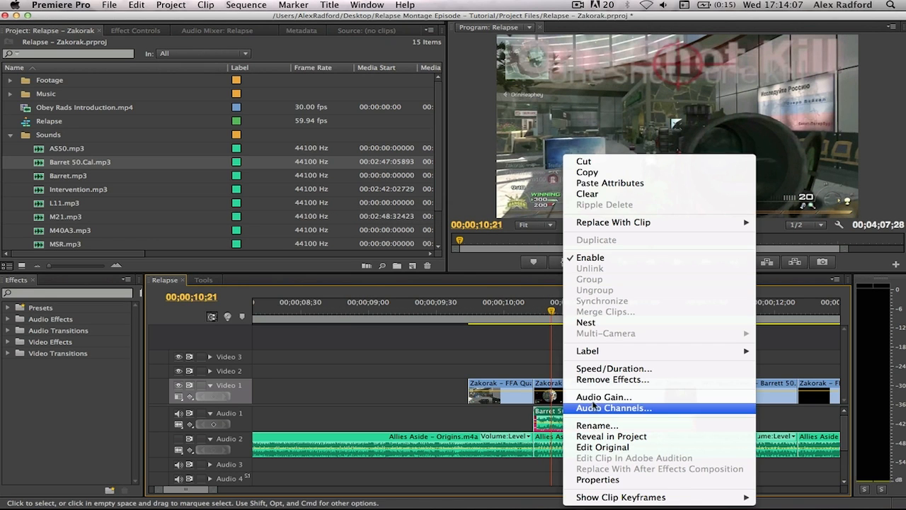
click(575, 395)
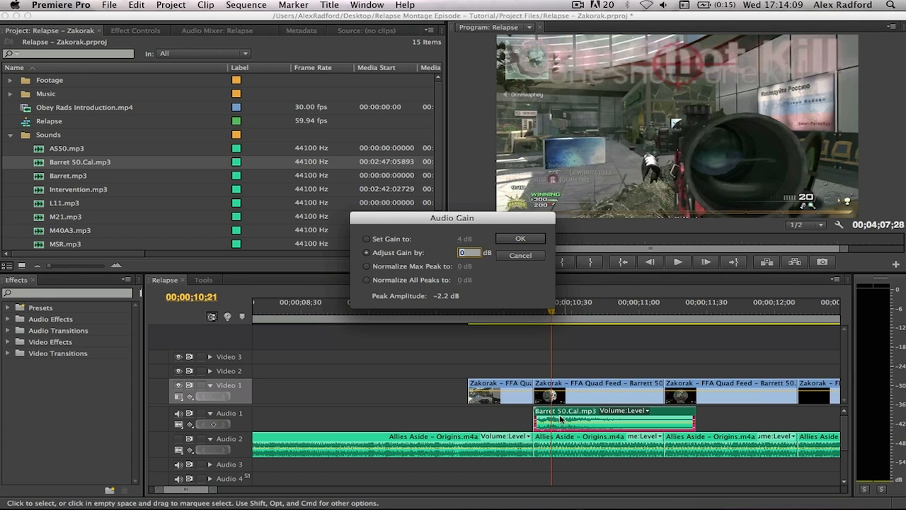
text(-2)
key(Return)
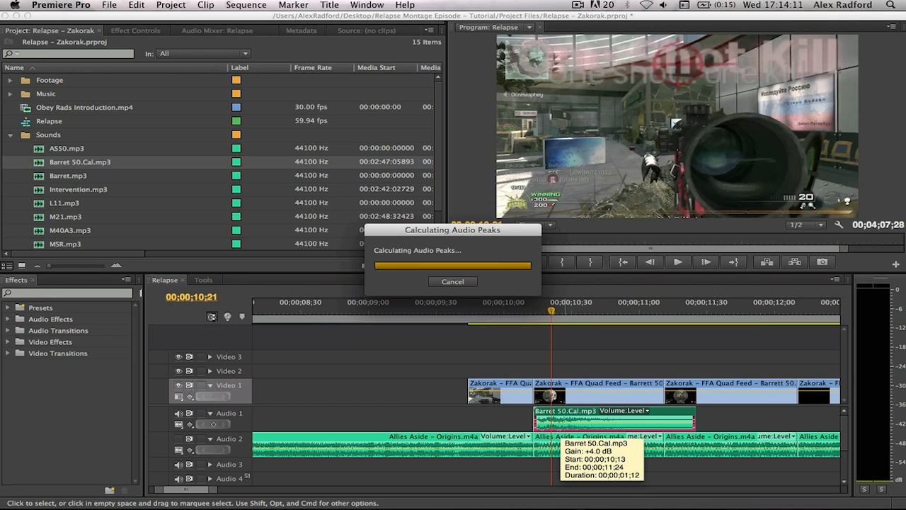
Check the gunshot clip's Audio Gain settings without changing them, and play the first shot.
right_click(567, 427)
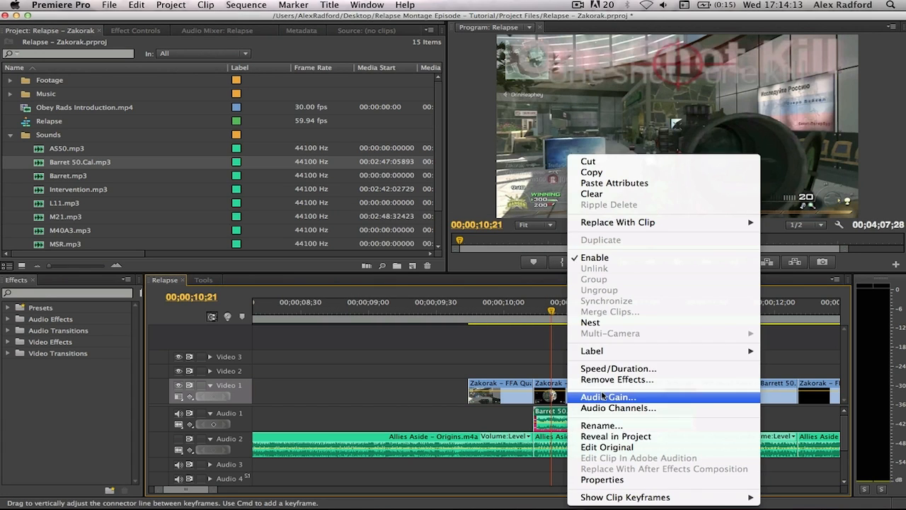
click(602, 397)
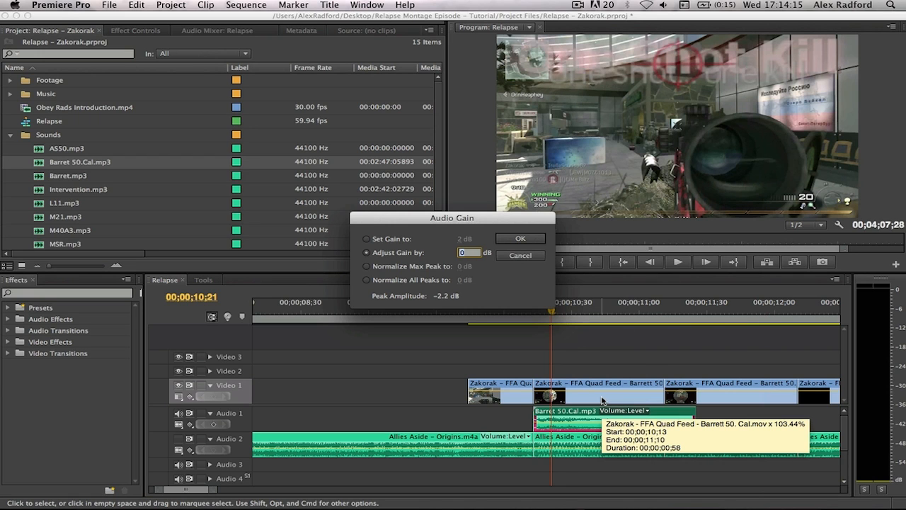
key(Return)
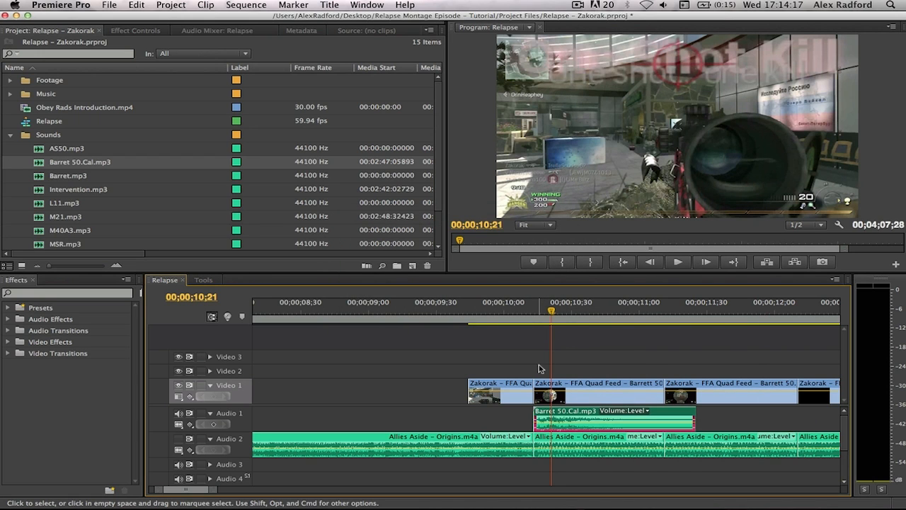
click(489, 308)
key(space)
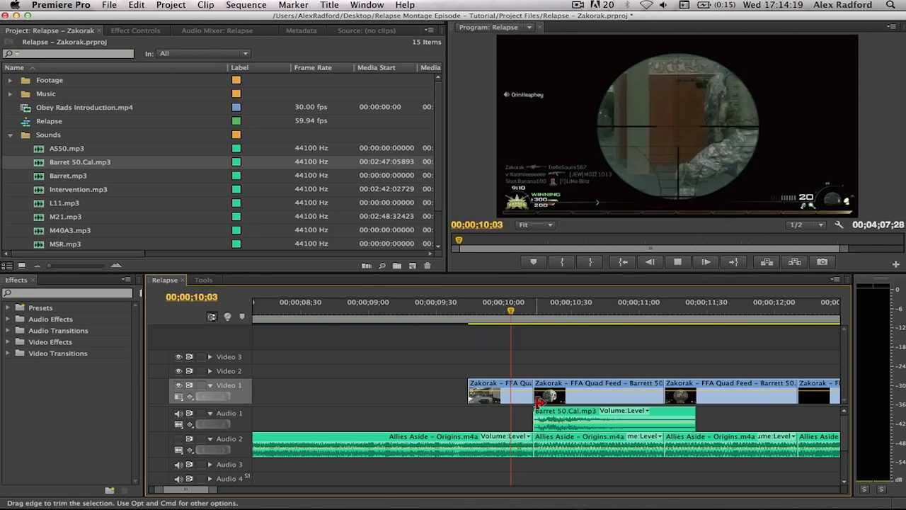
key(space)
Unmute Audio 2 and move the gunshot clip earlier to start at 00;00;10;10, slightly ahead of the first shot's cut.
drag(528, 312, 544, 316)
drag(543, 315, 533, 316)
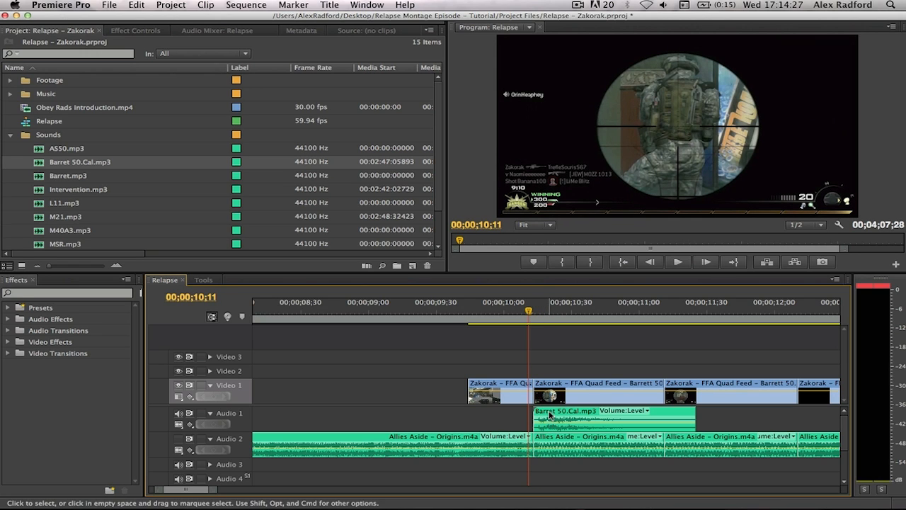
mouse_move(550, 415)
mouse_down()
mouse_move(556, 423)
mouse_move(549, 417)
mouse_up()
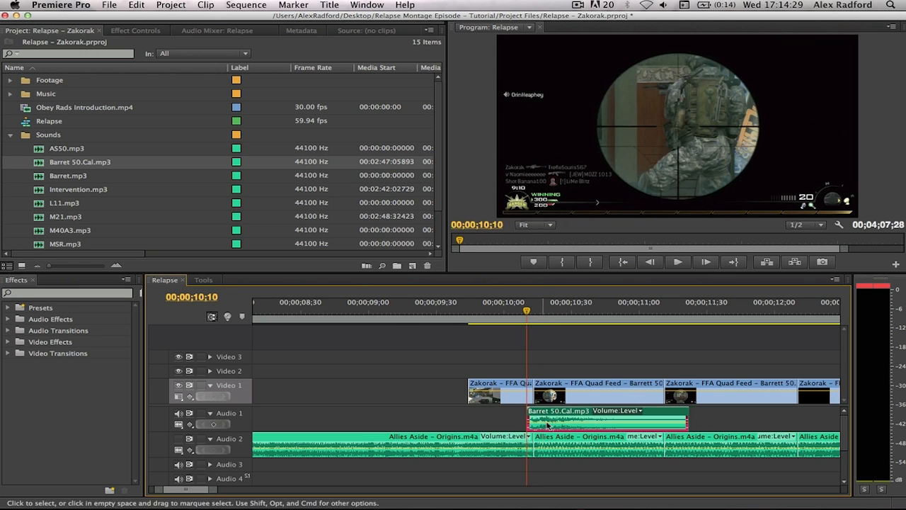
click(452, 428)
Play the first shot twice to check the gunshot's timing against the video and music.
click(439, 308)
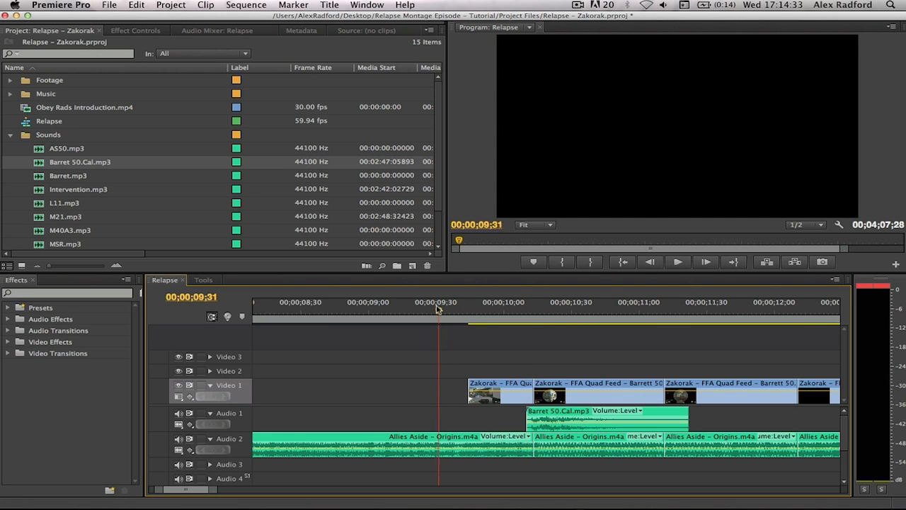
key(space)
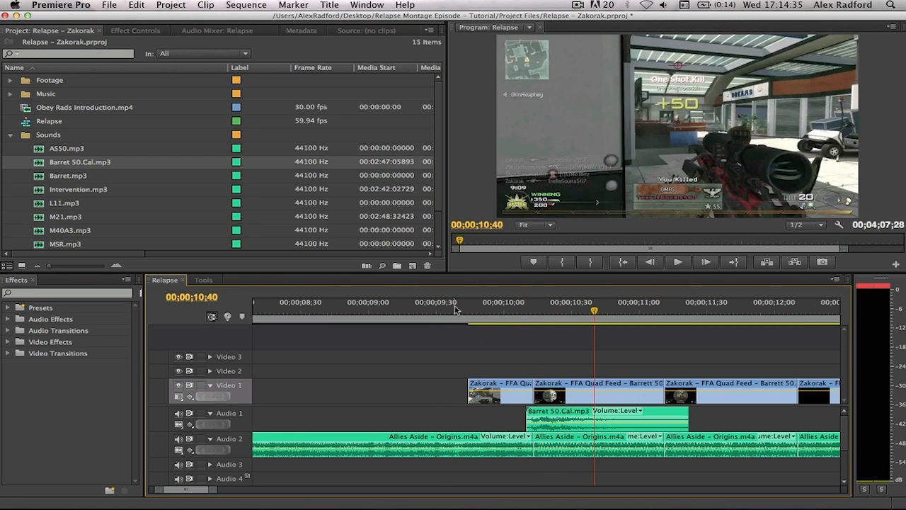
click(488, 311)
key(space)
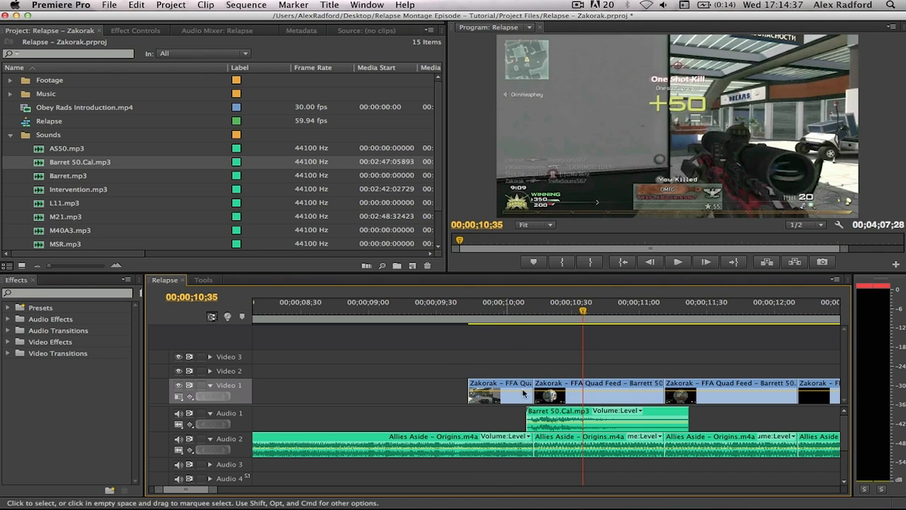
Select the gunshot clip, compare its start with the first shot's cut, and replay that section.
click(552, 425)
scroll(553, 425, down, 3)
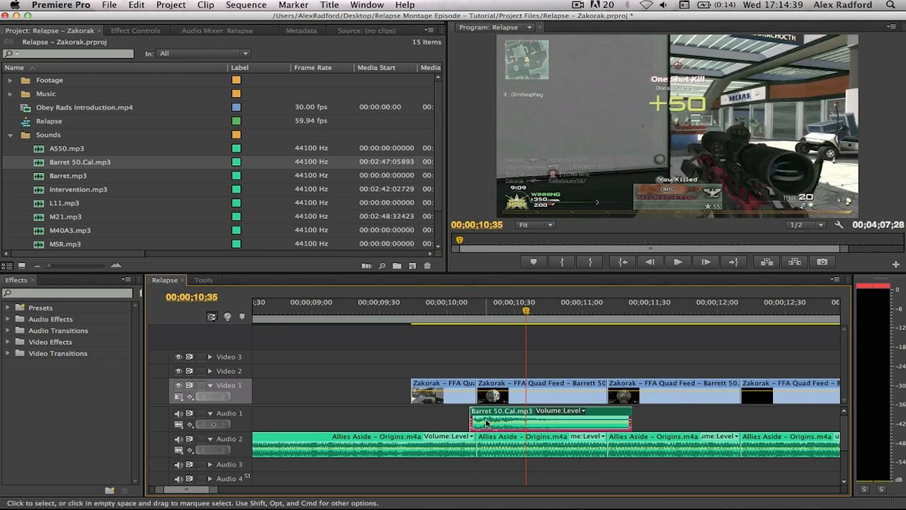
key(Up)
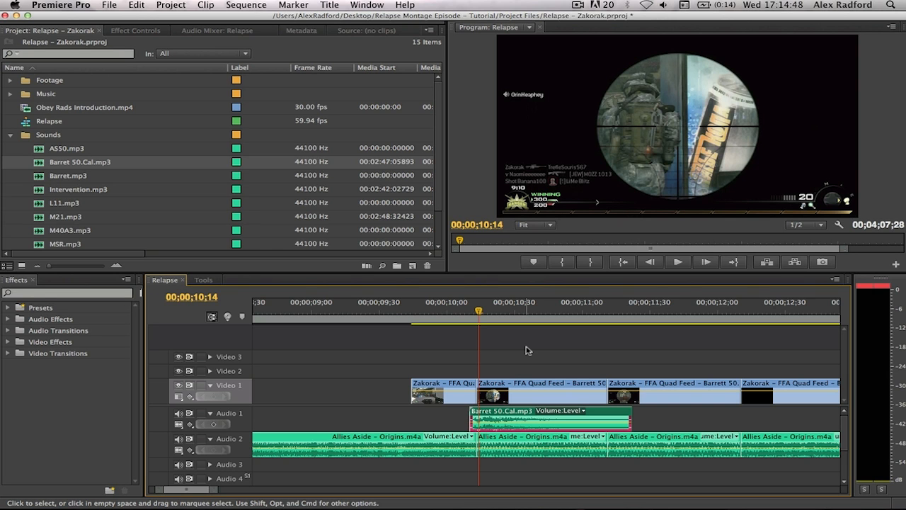
mouse_move(457, 315)
mouse_down()
mouse_move(423, 315)
mouse_move(453, 316)
mouse_up()
key(space)
key(space)
key(space)
key(space)
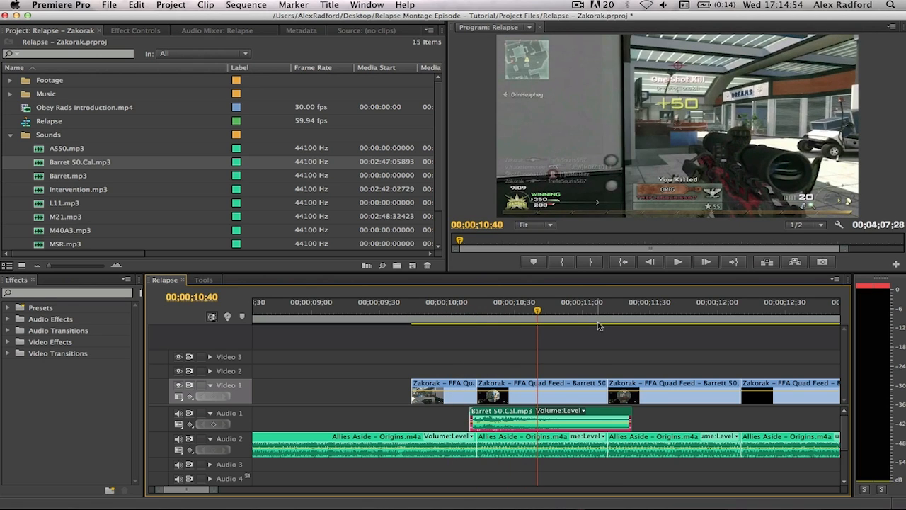
Paste a copy of the gunshot clip on Audio 1 at 00;00;11;08, just before the second shot's cut, and play both shots.
drag(600, 326, 607, 328)
key(Left)
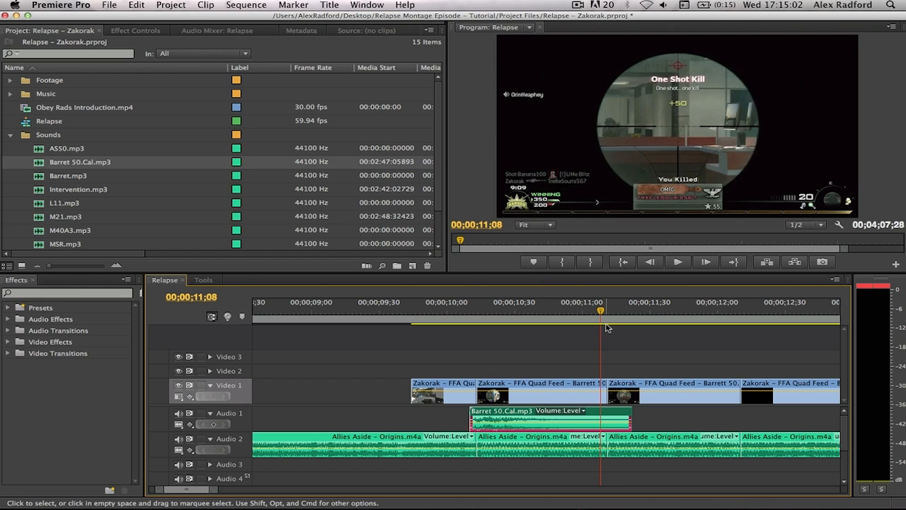
key(super+v)
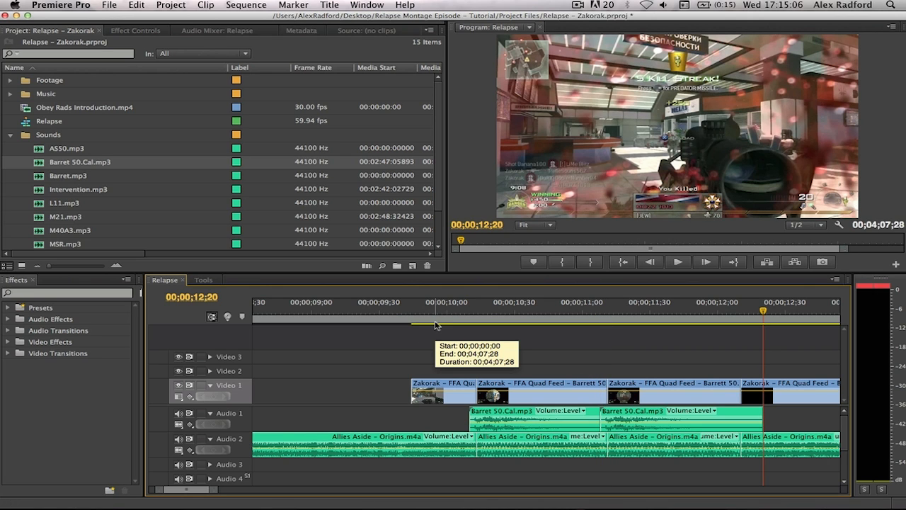
drag(427, 325, 420, 325)
key(space)
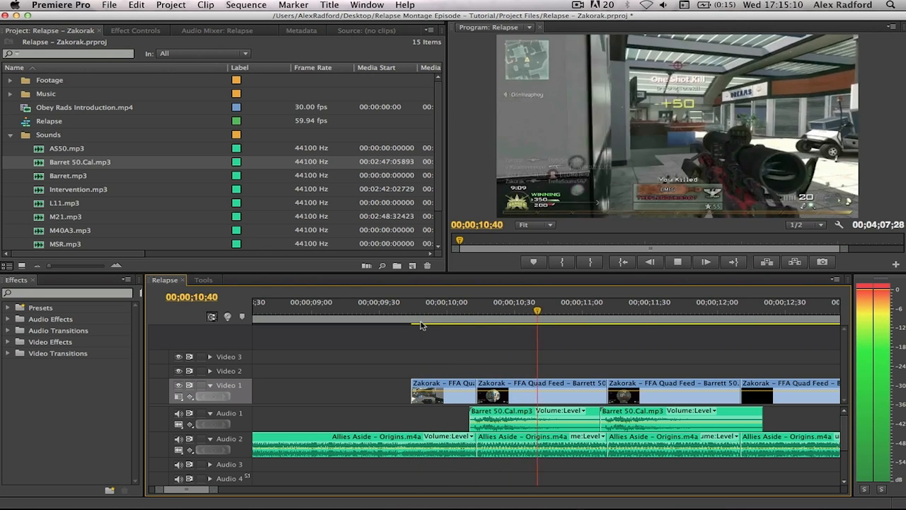
key(space)
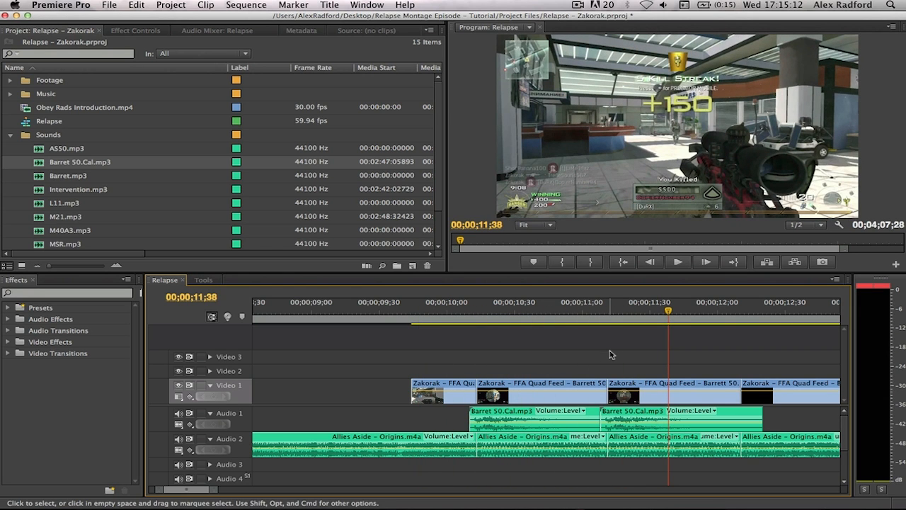
Paste a copy of the gunshot clip on Audio 1 at 00;00;12;07, just before the third shot's cut.
scroll(611, 353, down, 3)
click(643, 314)
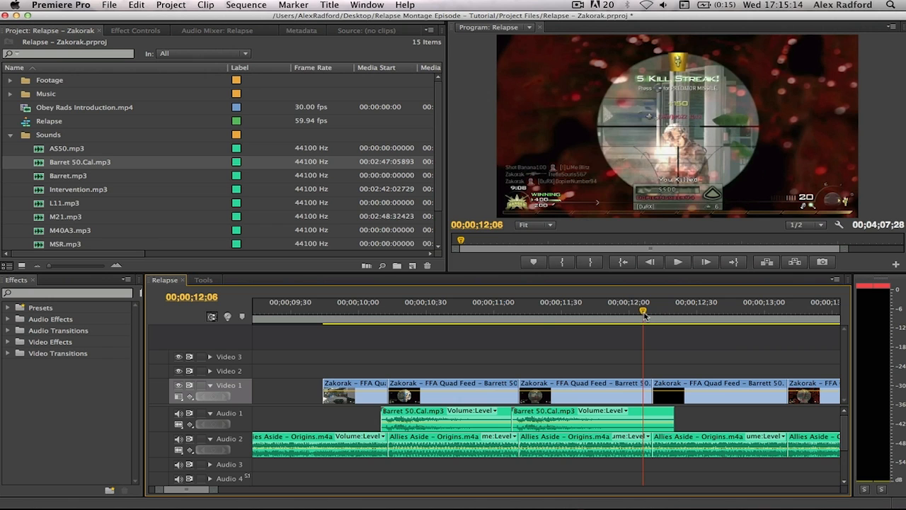
drag(643, 314, 645, 340)
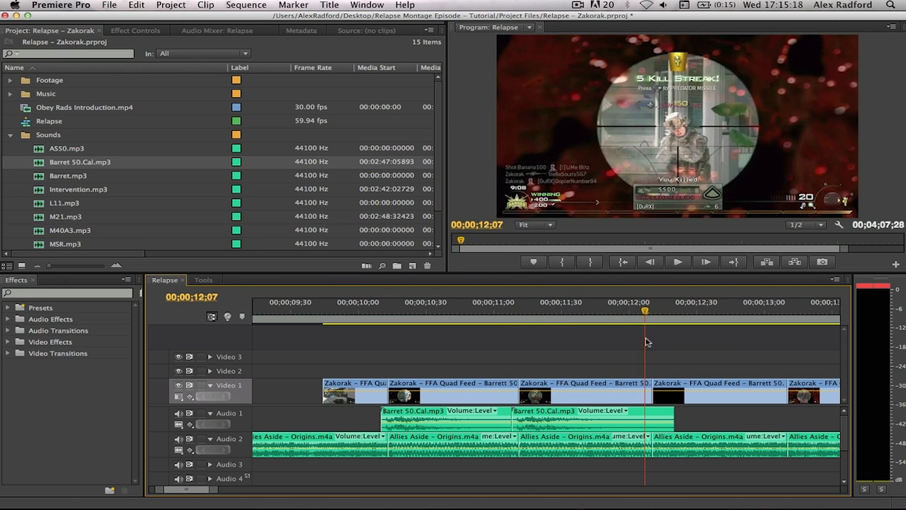
key(super+v)
Paste another copy of the gunshot clip on Audio 1 at 00;00;13;07, three frames before the fourth shot's cut.
scroll(641, 334, down, 3)
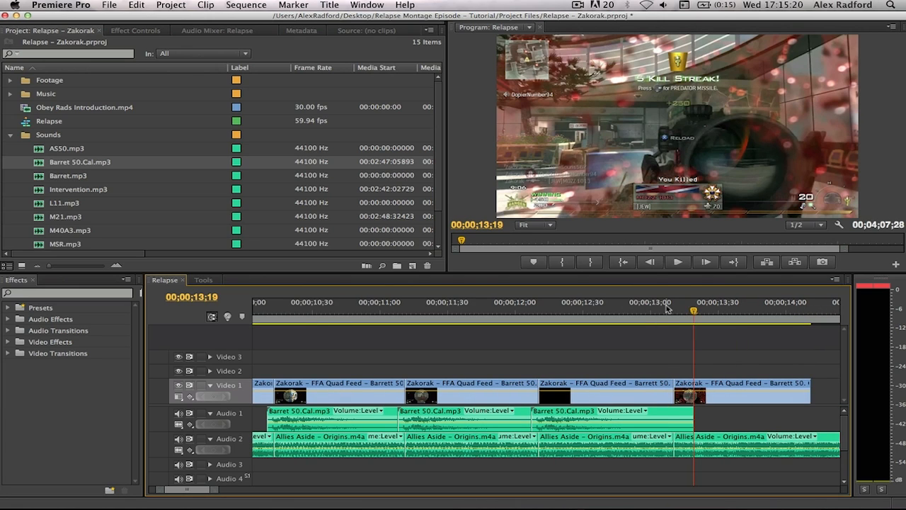
drag(666, 311, 674, 312)
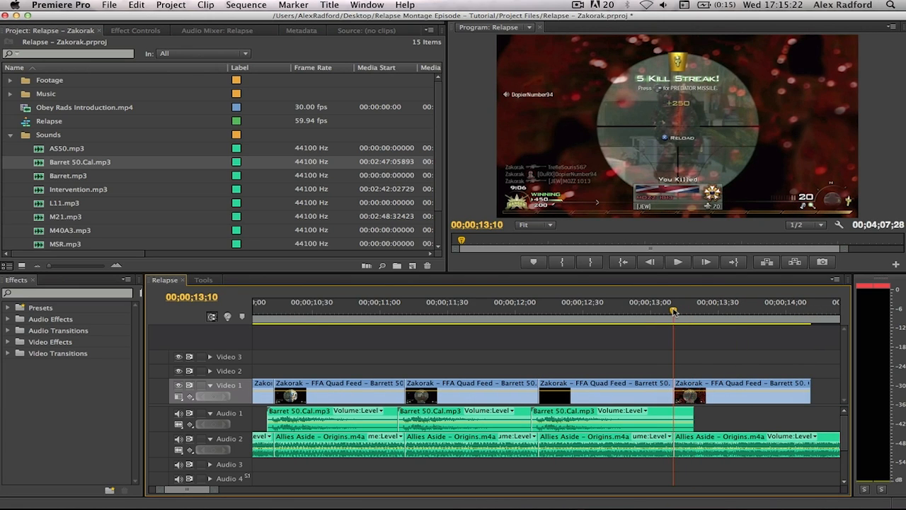
key(Left)
key(Left)
key(Left)
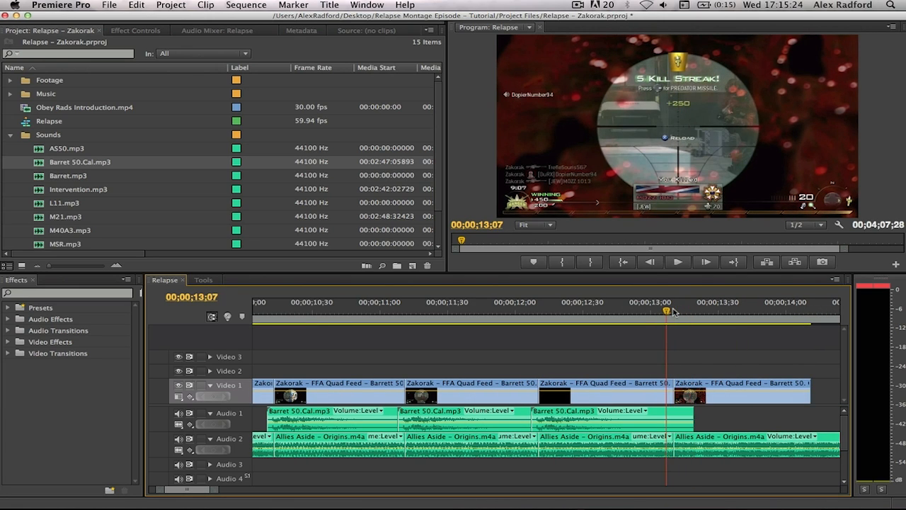
key(End)
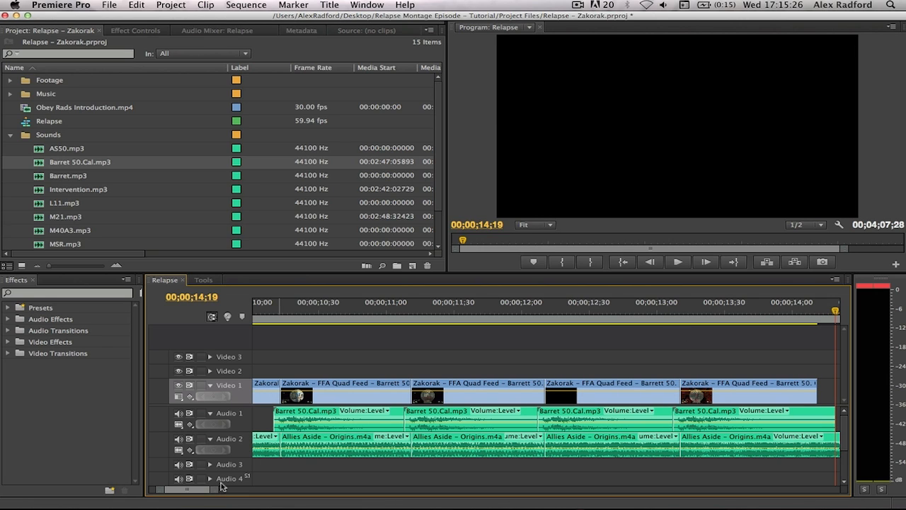
Save the project and play all four shots from 00;00;09;52 to check the gunshots against the video and music.
drag(219, 488, 248, 489)
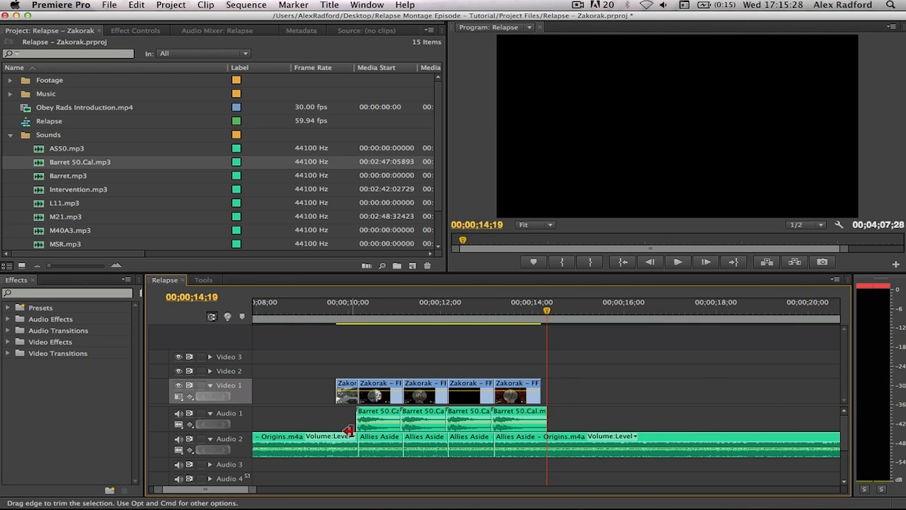
scroll(419, 362, left, 3)
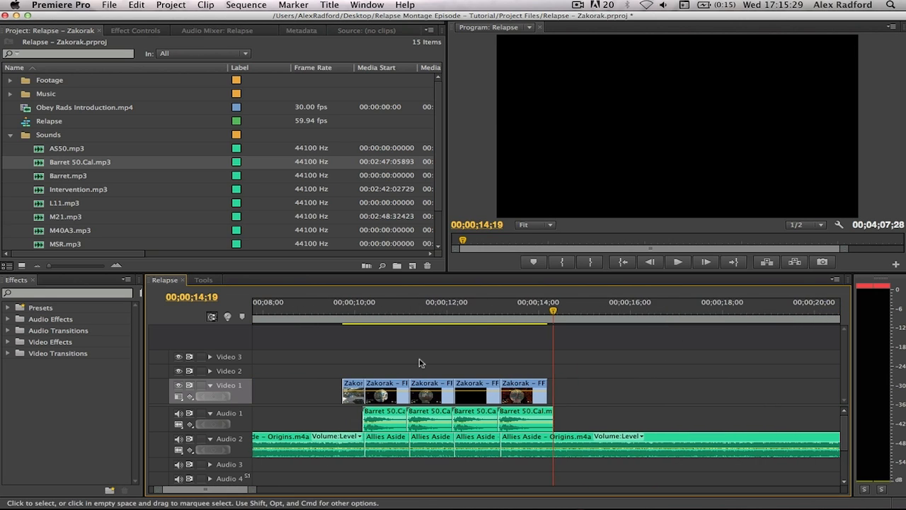
click(406, 323)
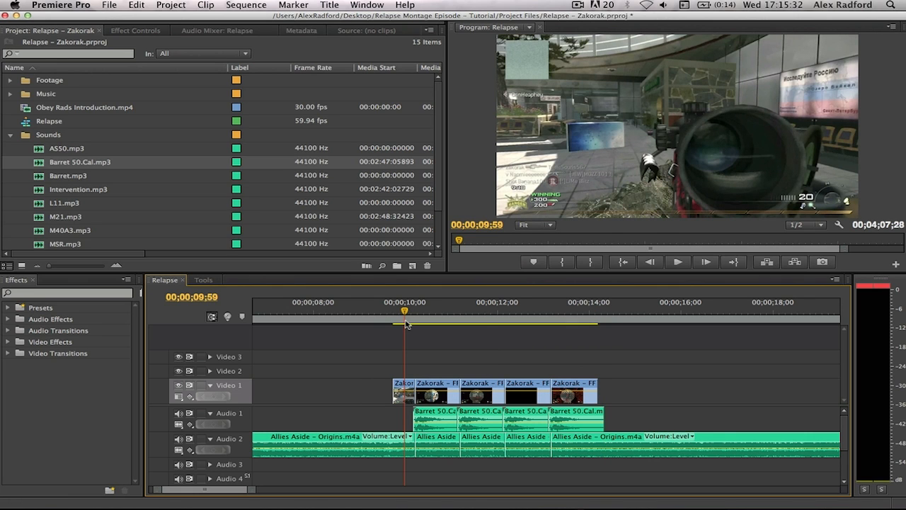
key(super+s)
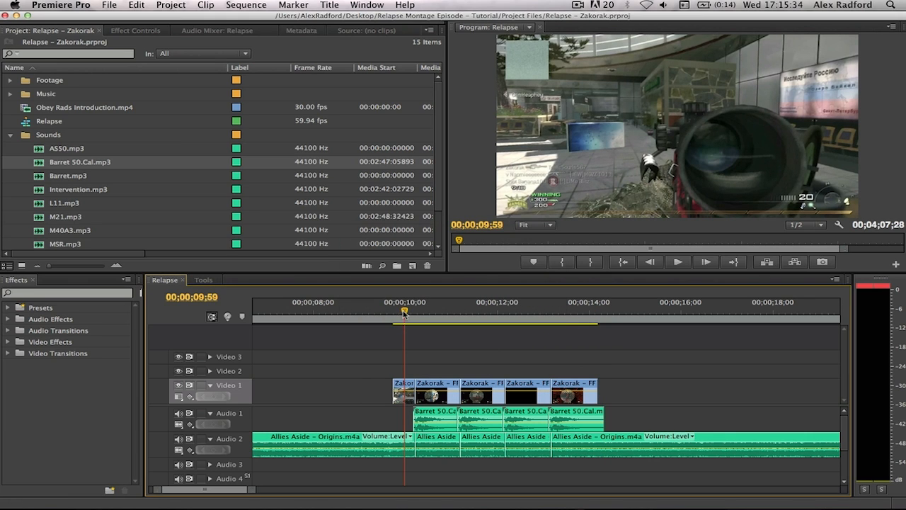
drag(409, 310, 399, 313)
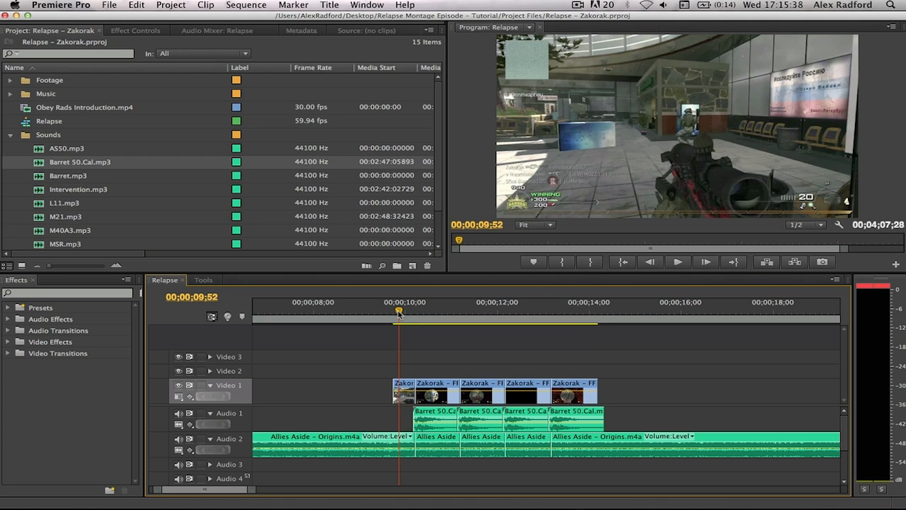
key(space)
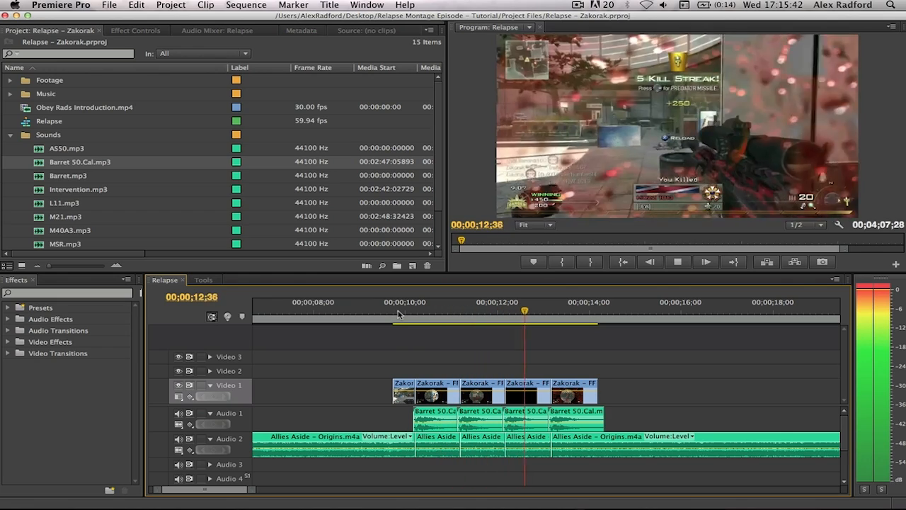
key(space)
key(super+s)
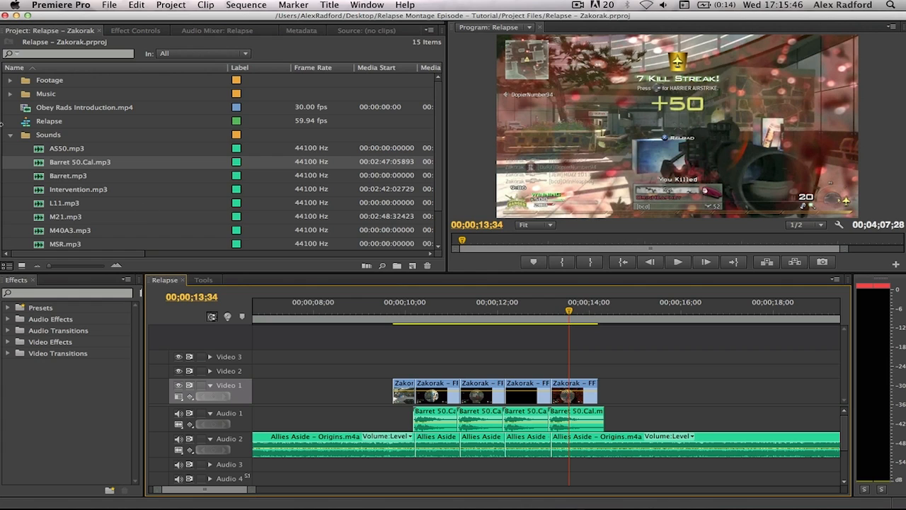
Collapse the Sounds bin in the project and put the playhead at the first shot, at 00;00;10;16.
click(12, 162)
click(10, 136)
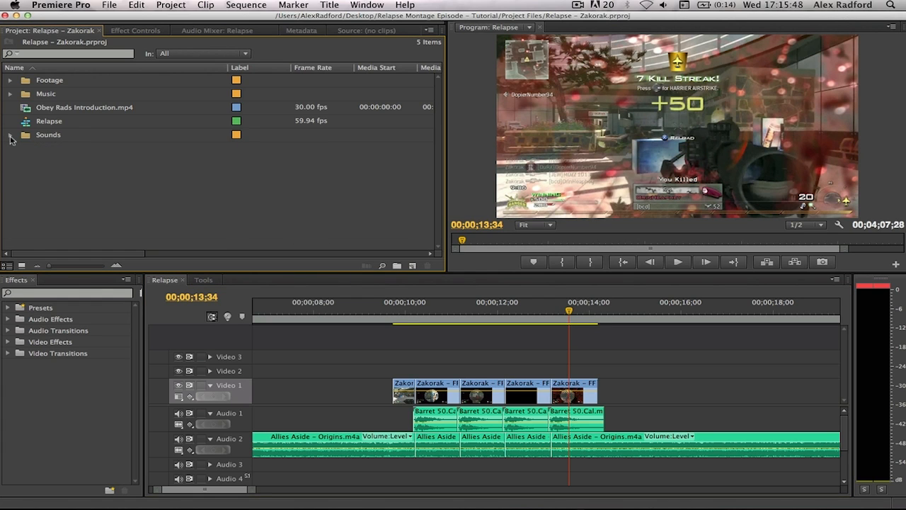
drag(407, 306, 417, 305)
click(577, 4)
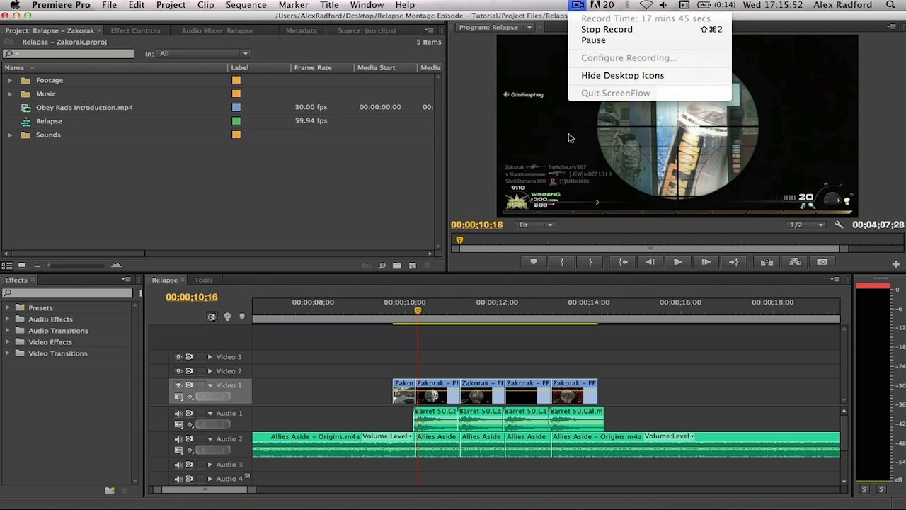
click(446, 363)
Scrub through the shots to review their cuts and gunshot sounds, and save the project.
click(410, 314)
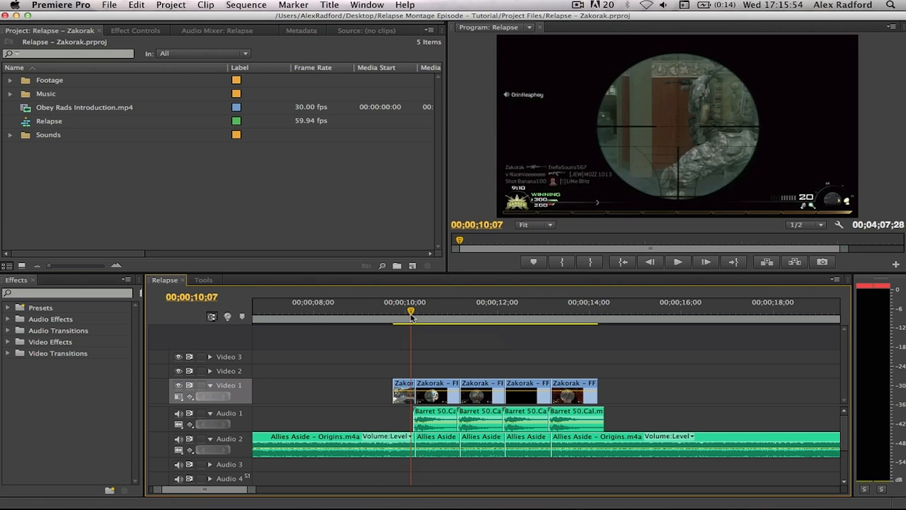
drag(410, 314, 491, 348)
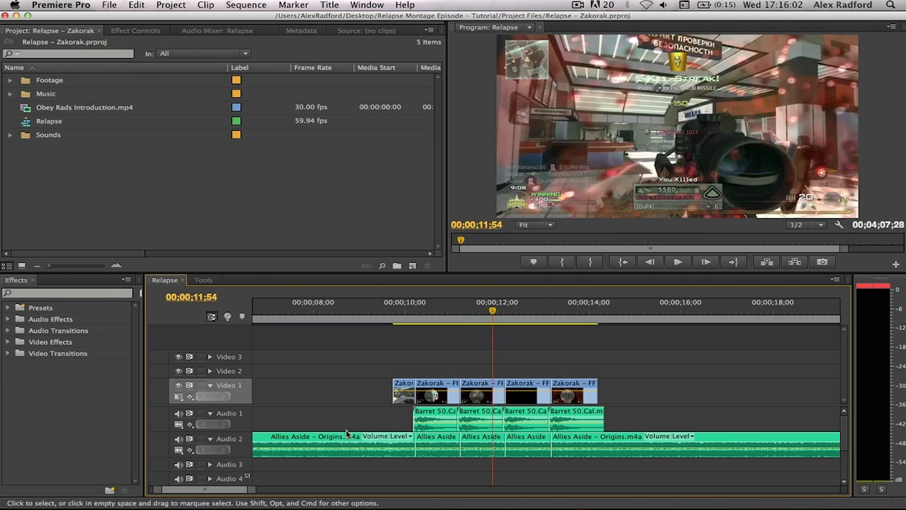
drag(251, 490, 264, 491)
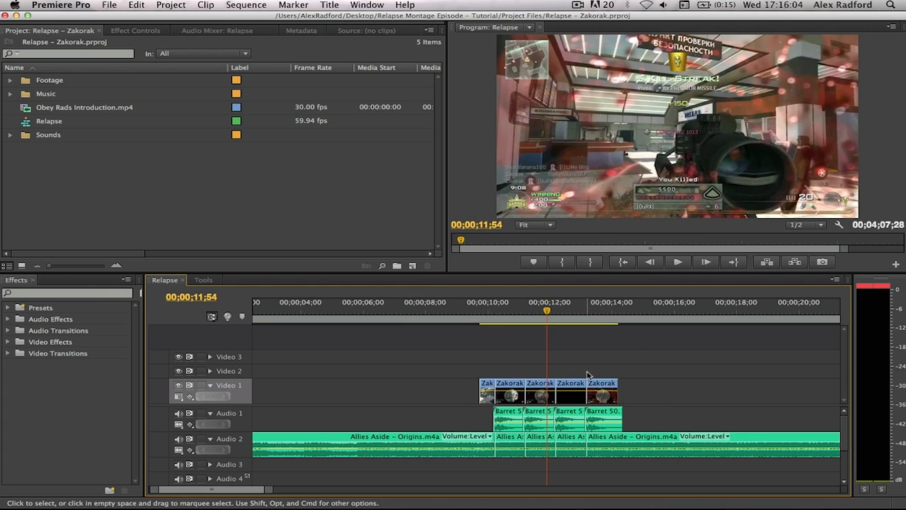
scroll(593, 369, right, 2)
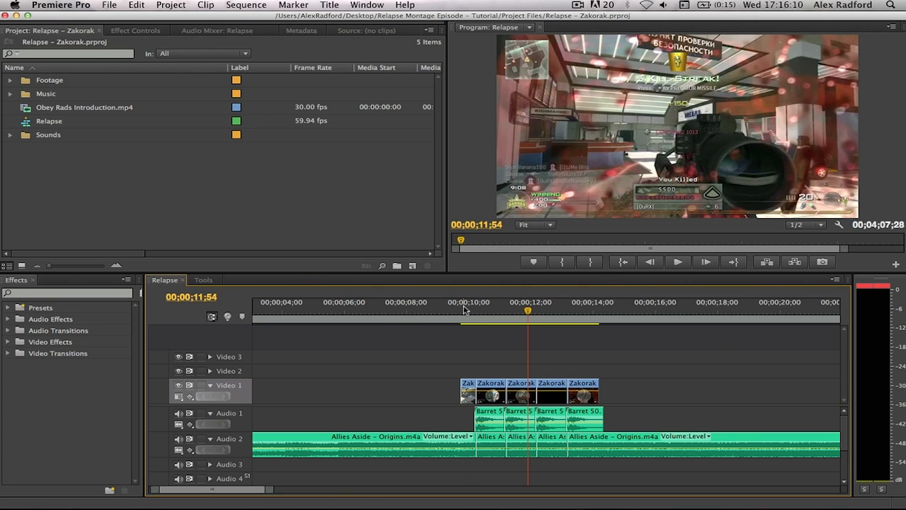
drag(466, 311, 470, 311)
key(super+s)
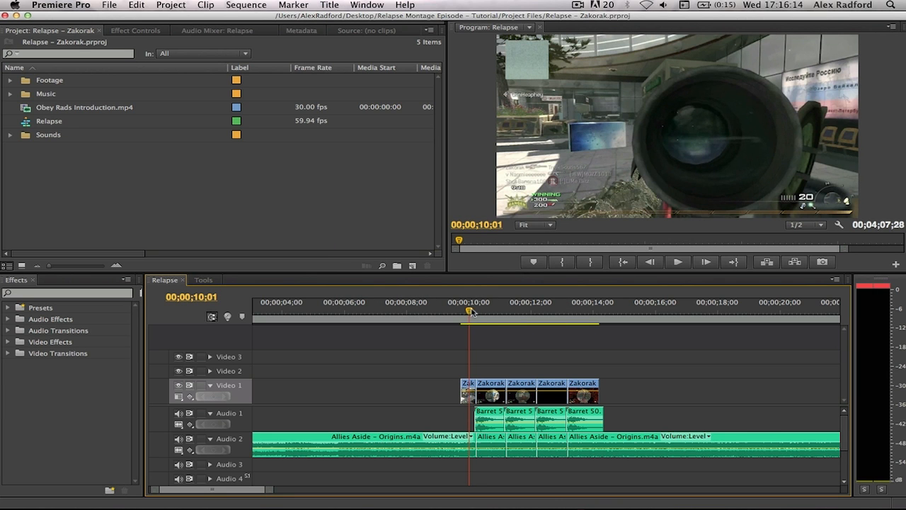
drag(471, 311, 583, 331)
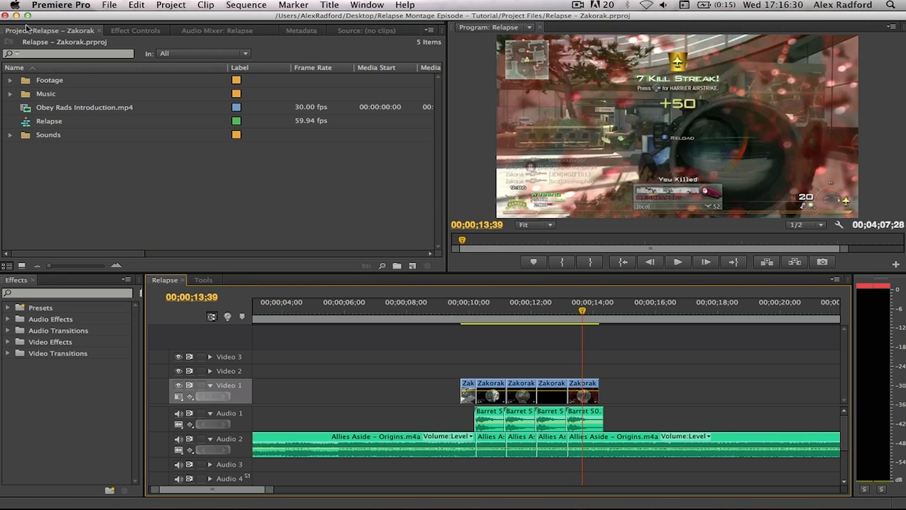
Place the 5 Man on Screen – Barrett 50. Cal footage after the last shot, unlink its audio and delete that audio.
click(11, 80)
drag(37, 108, 660, 421)
right_click(661, 421)
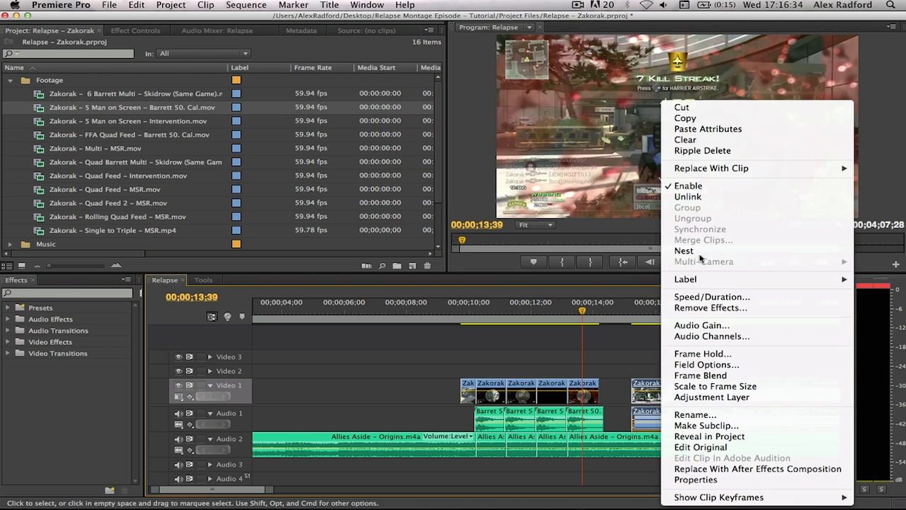
key(Escape)
right_click(666, 413)
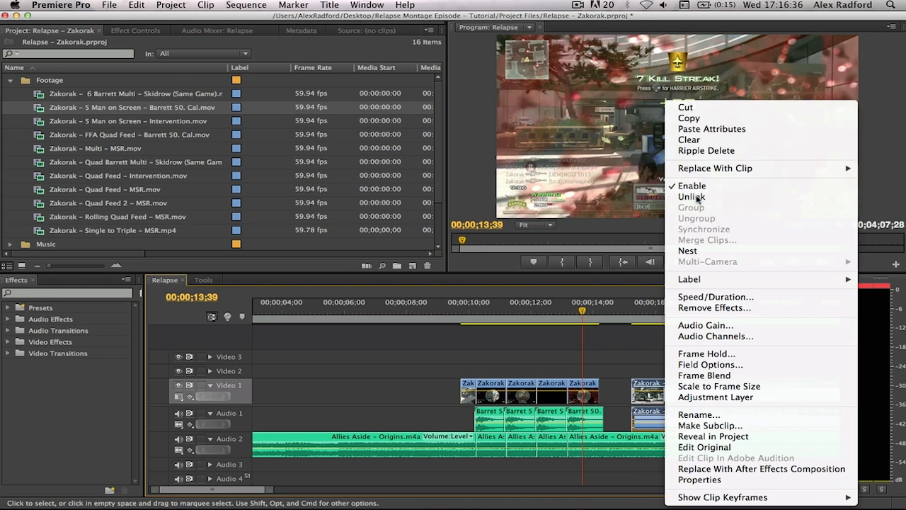
click(699, 201)
key(BackSpace)
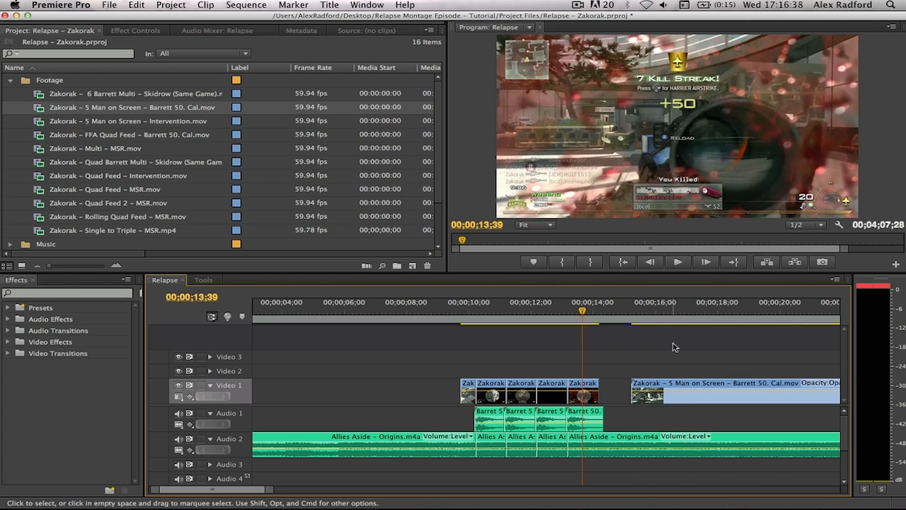
Move the 5 Man on Screen clip back against the last shot on Video 1 and delete it from the sequence.
drag(656, 382, 608, 382)
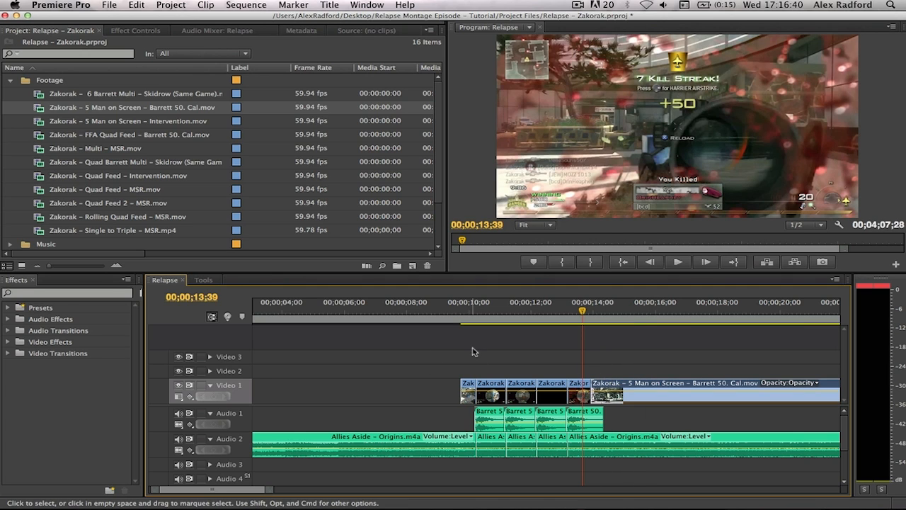
key(BackSpace)
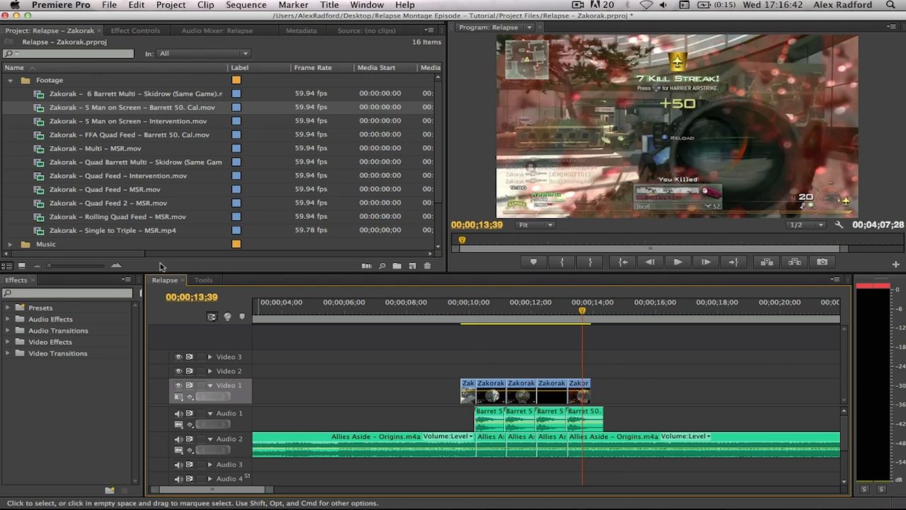
click(16, 134)
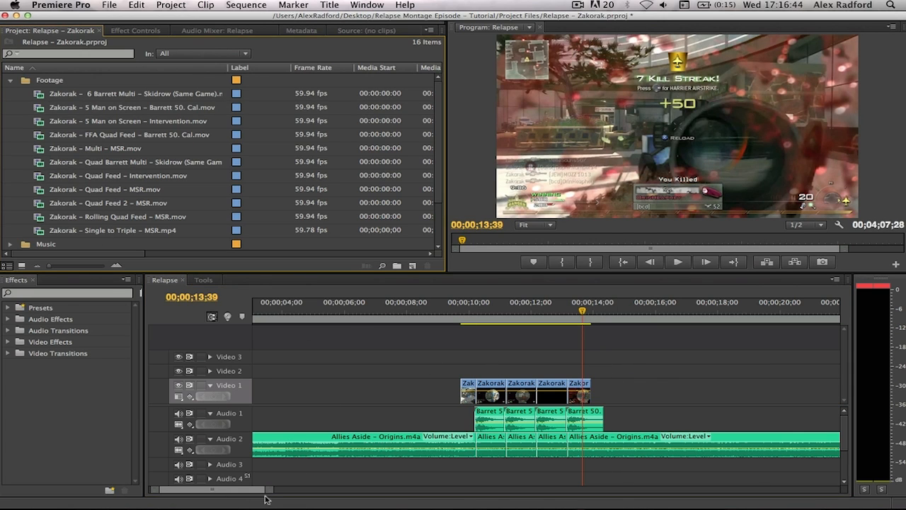
Scrub across the montage section up to 00;00;13;36 and save the project.
drag(265, 490, 307, 490)
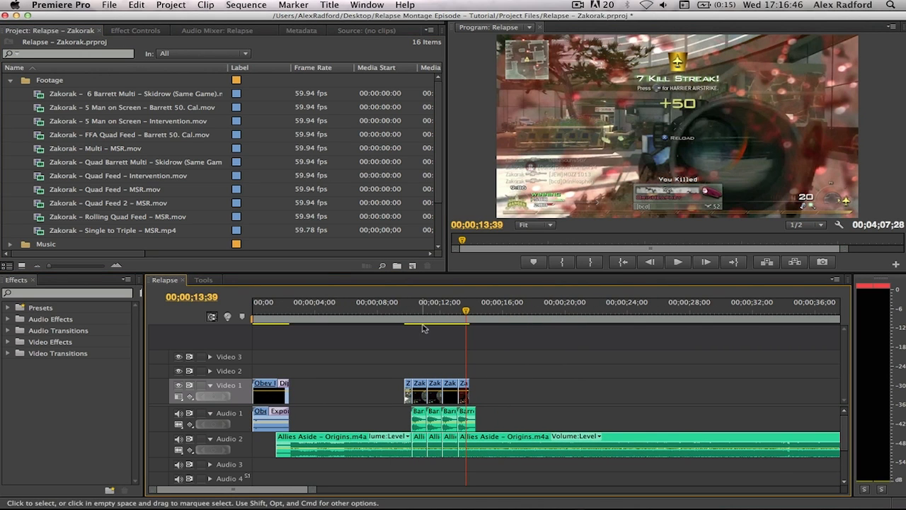
drag(421, 318, 465, 323)
key(super+s)
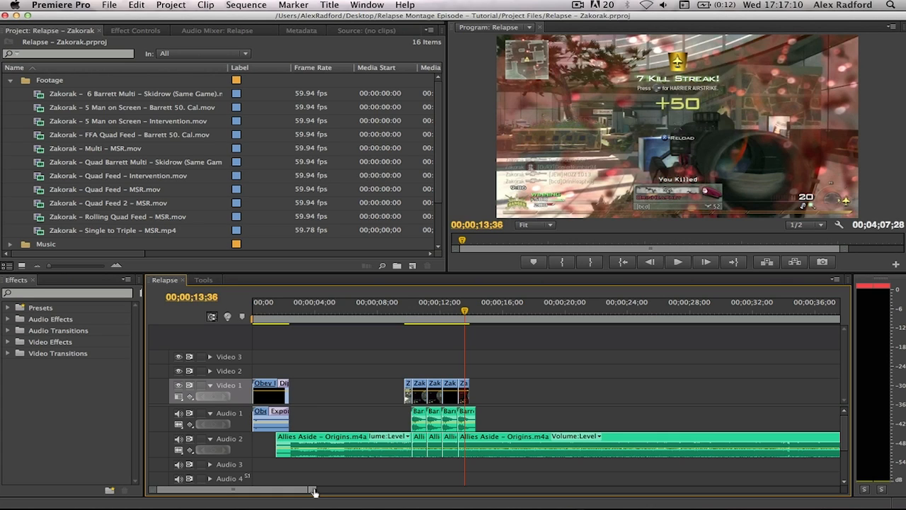
Return the playhead to the beginning of the first gameplay clip, at 00;00;09;48.
click(410, 315)
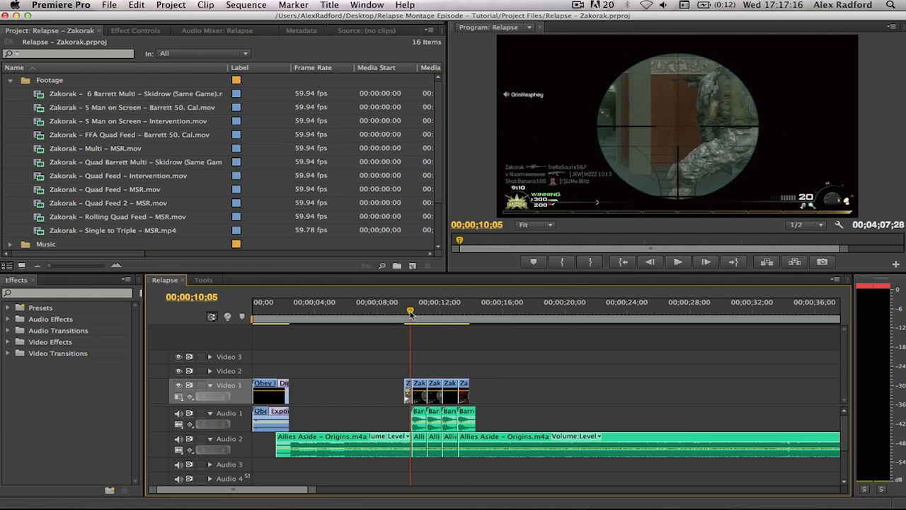
click(410, 314)
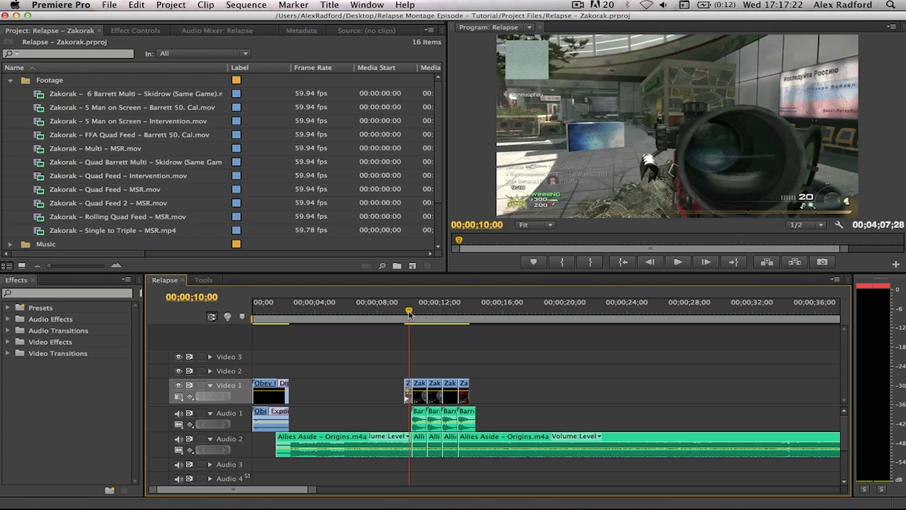
drag(409, 313, 407, 320)
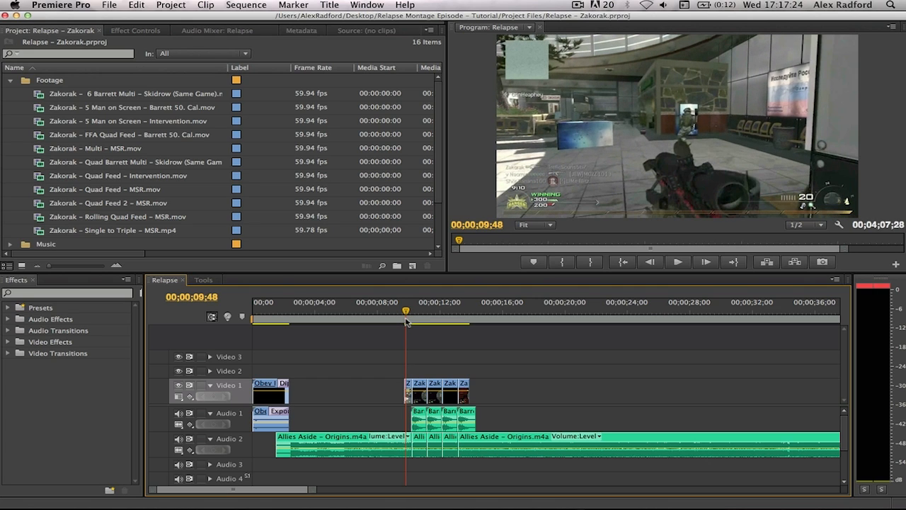